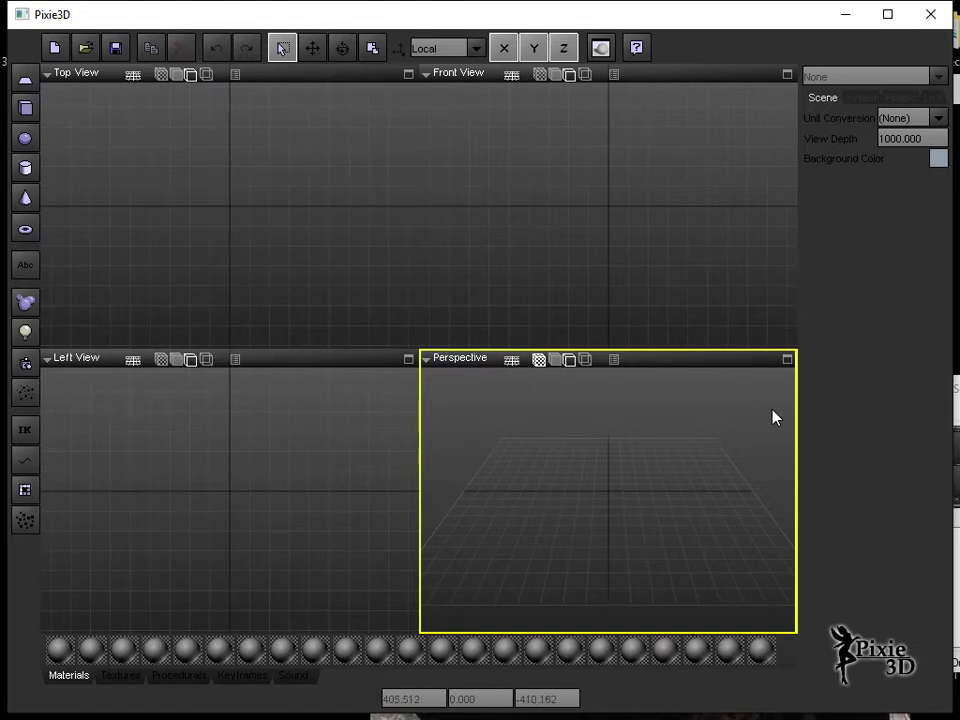
Start an image import and browse to the blueprints folder inside Textures
click(86, 48)
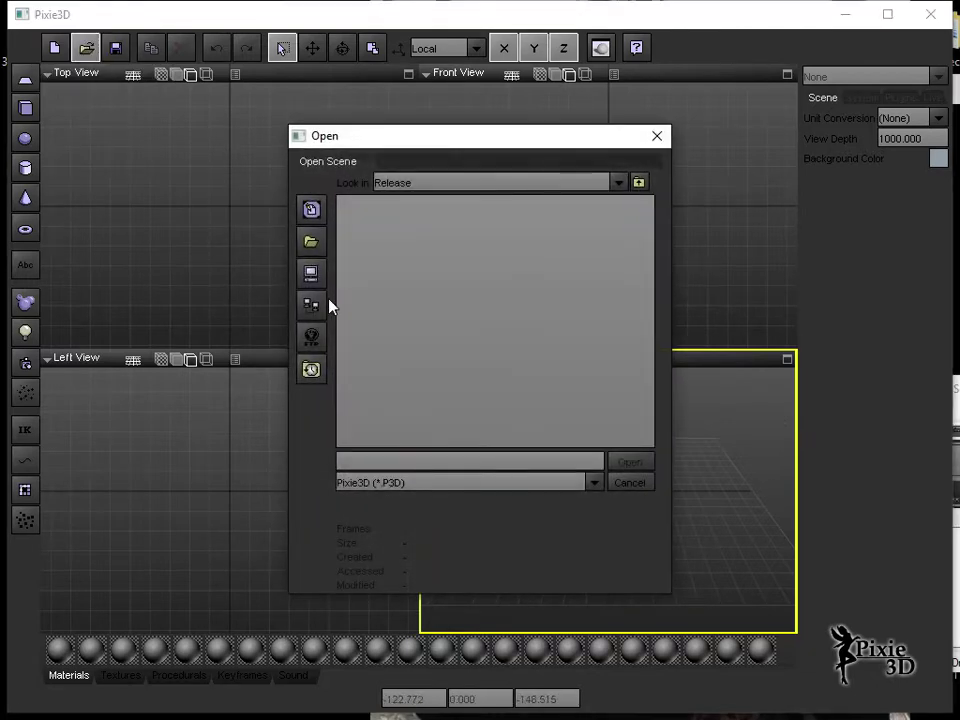
click(572, 167)
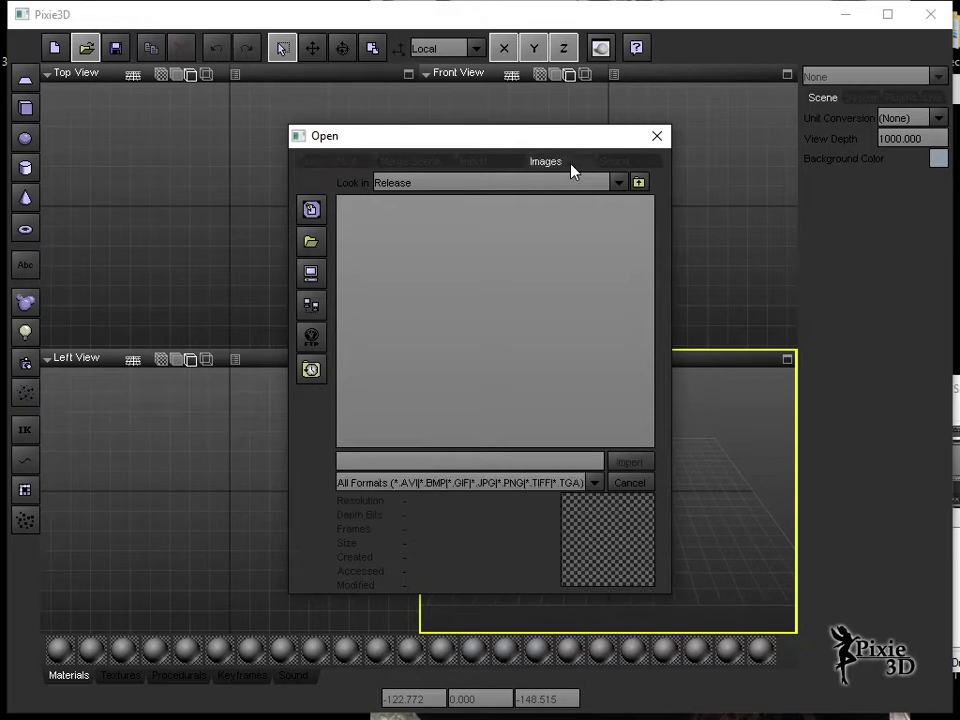
click(639, 182)
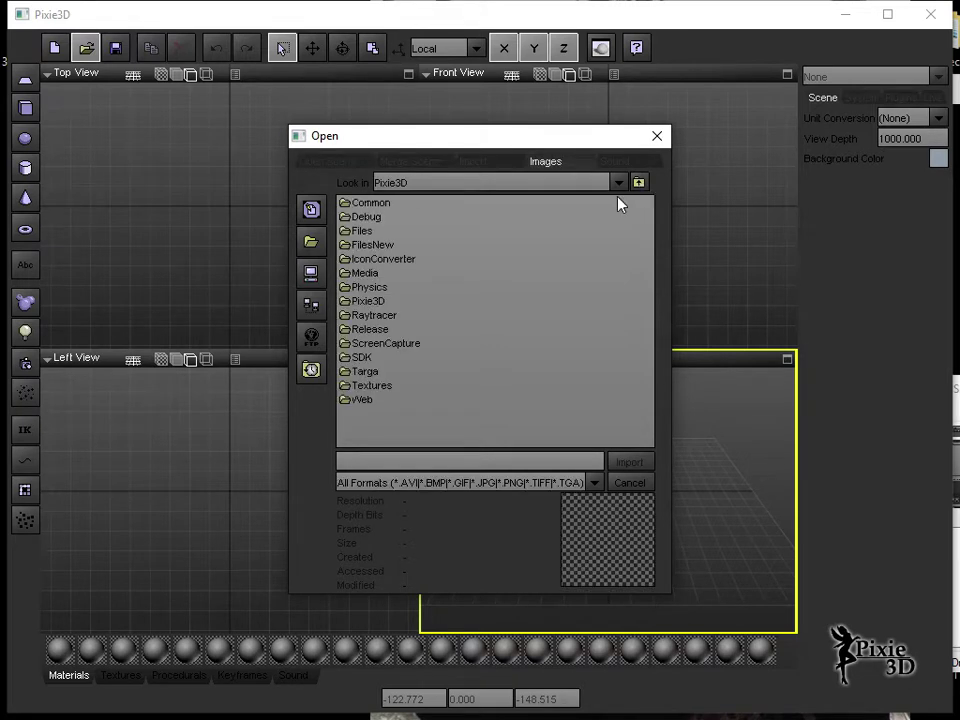
double_click(366, 386)
scroll(529, 328, down, 5)
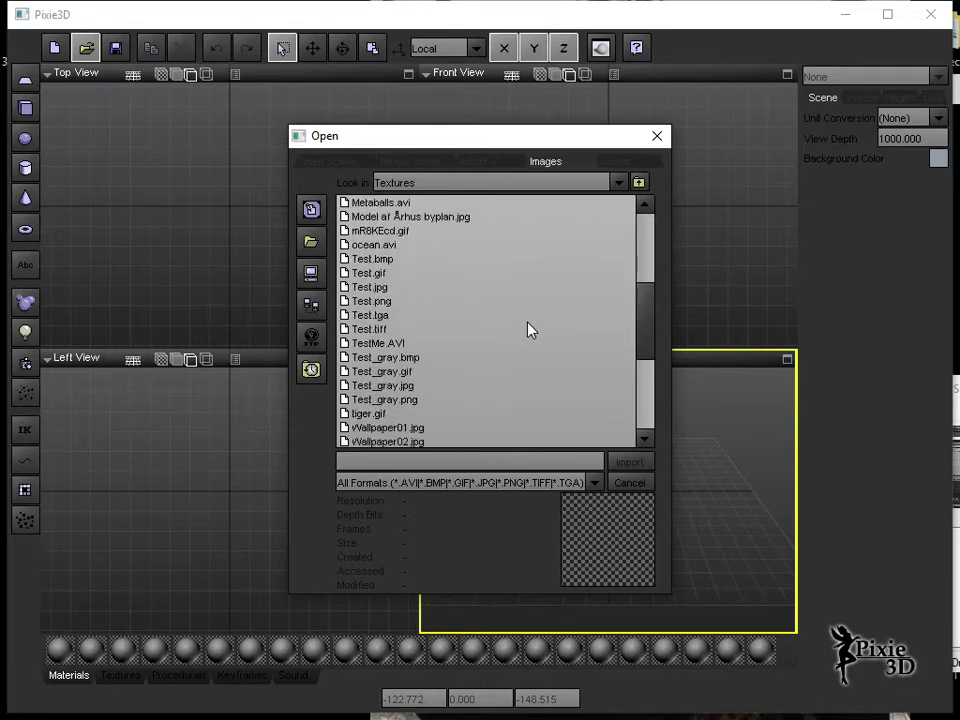
scroll(529, 330, down, 5)
scroll(529, 330, up, 2)
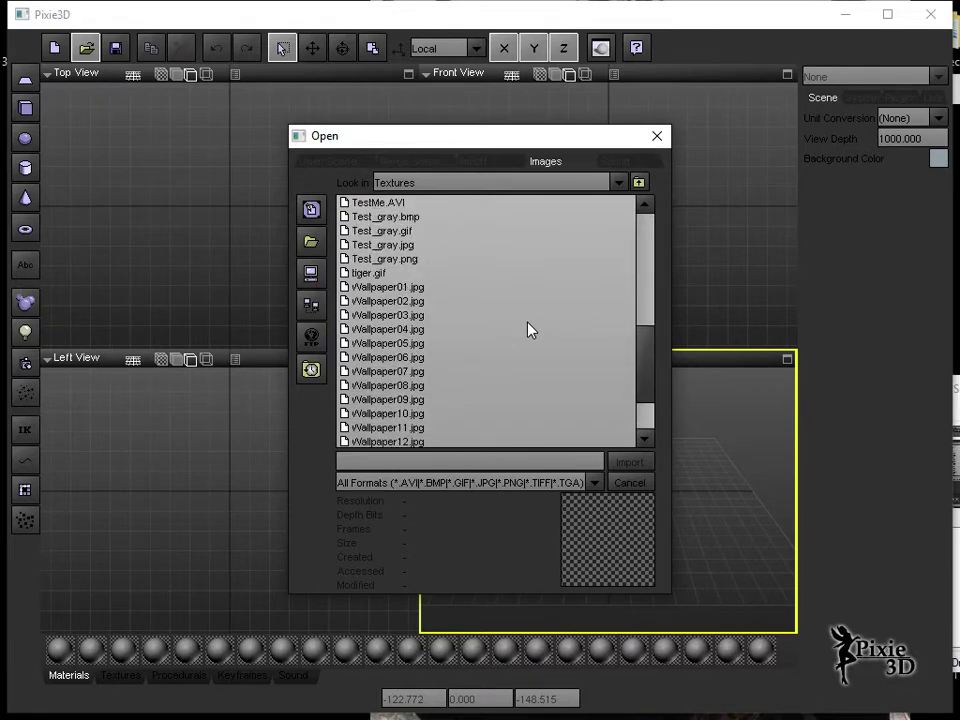
scroll(529, 330, up, 8)
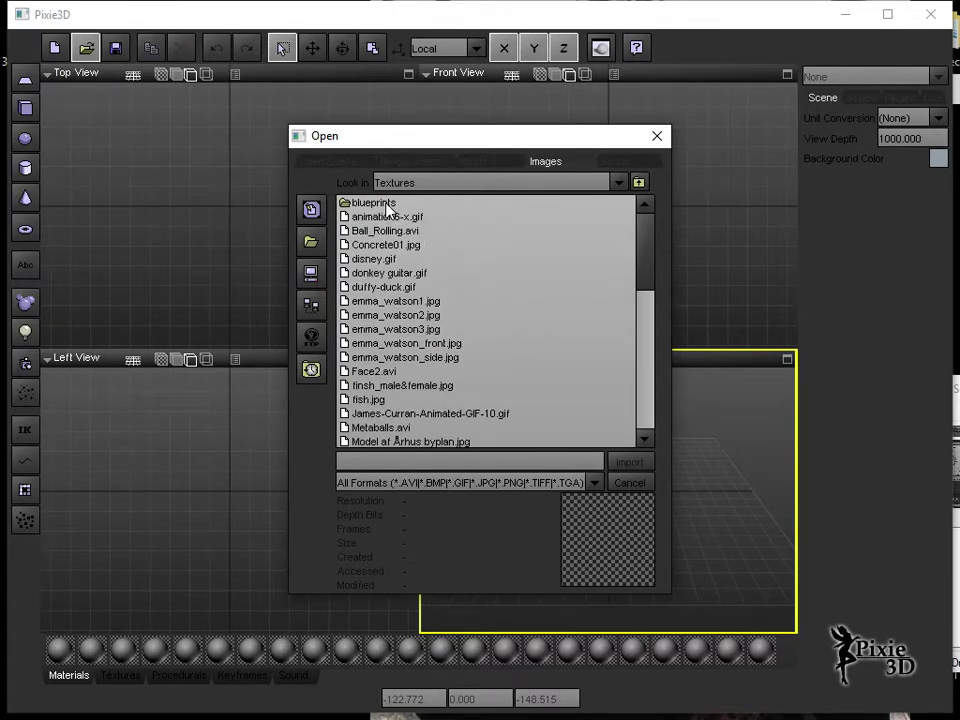
double_click(387, 206)
Import the image riedel-cabernet-blanc-wine-glass.jpg and display the scene's list of textures
scroll(493, 407, down, 6)
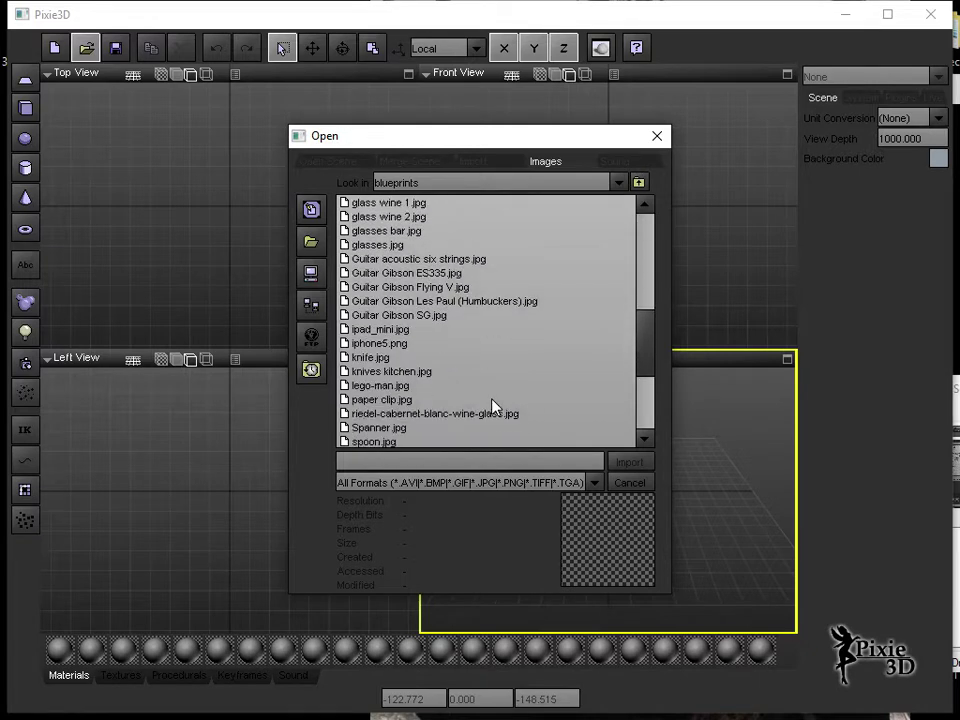
scroll(493, 407, down, 3)
click(467, 331)
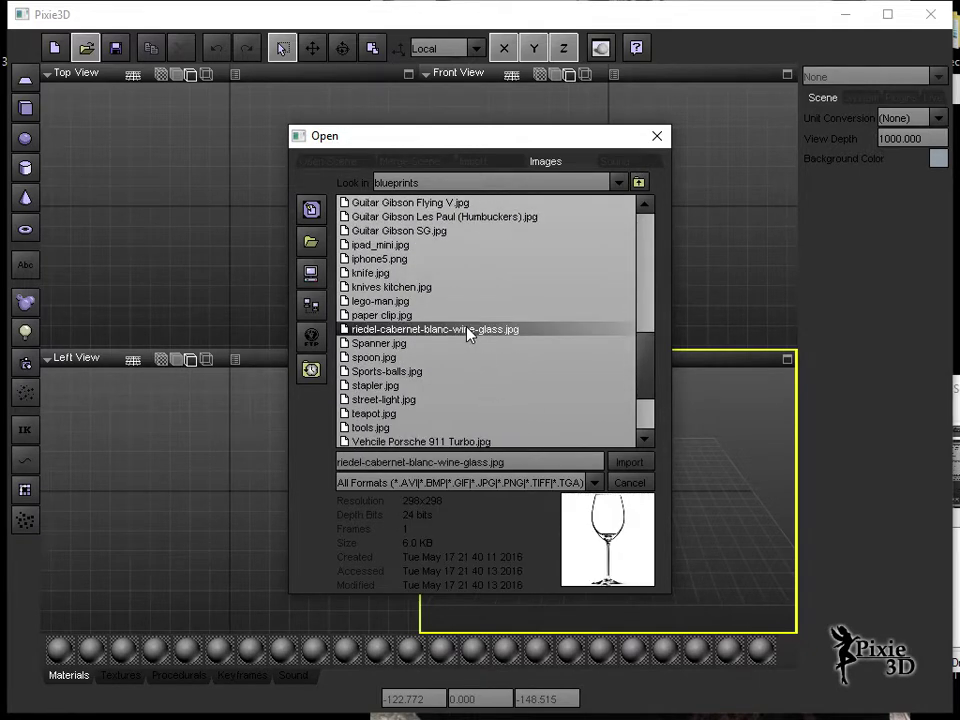
click(628, 466)
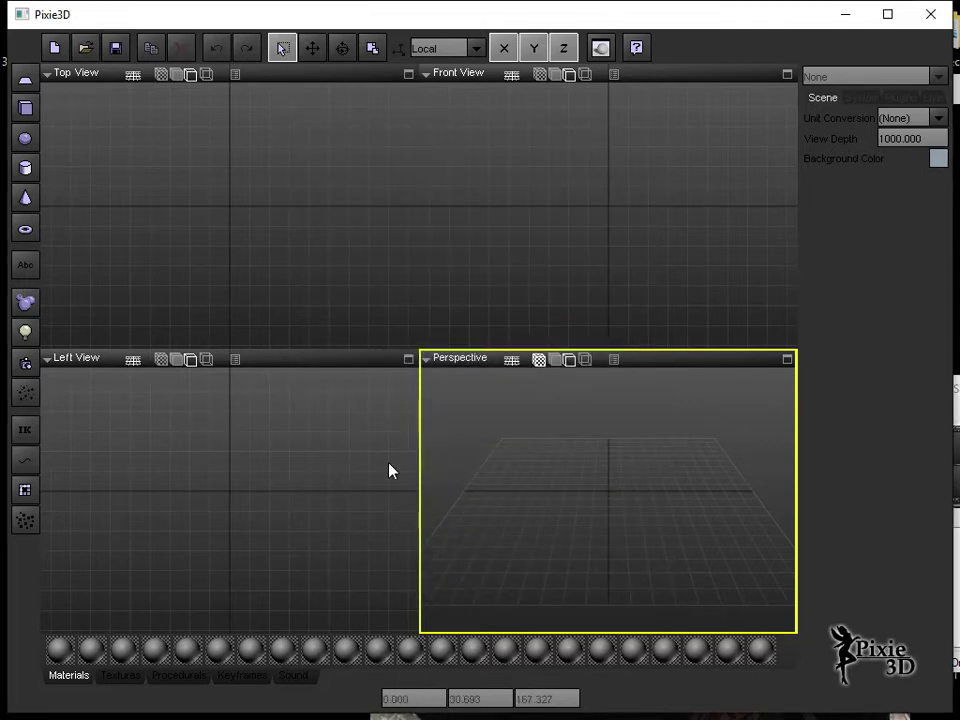
click(132, 677)
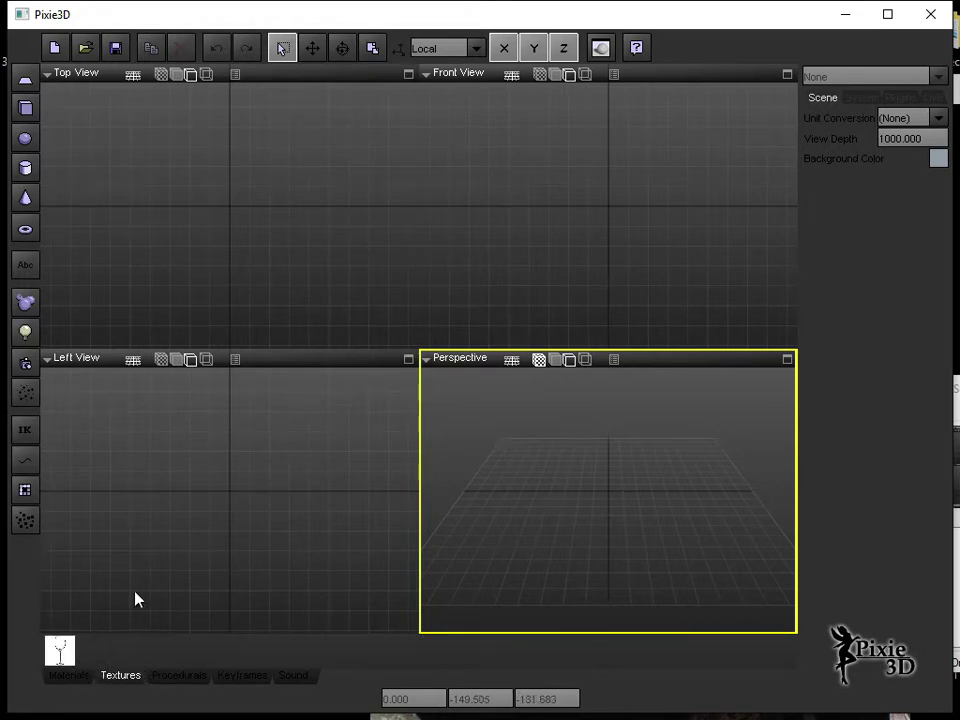
Draw a plane about 144 wide and 198 deep in the Top View and apply the wine glass texture to it
click(26, 82)
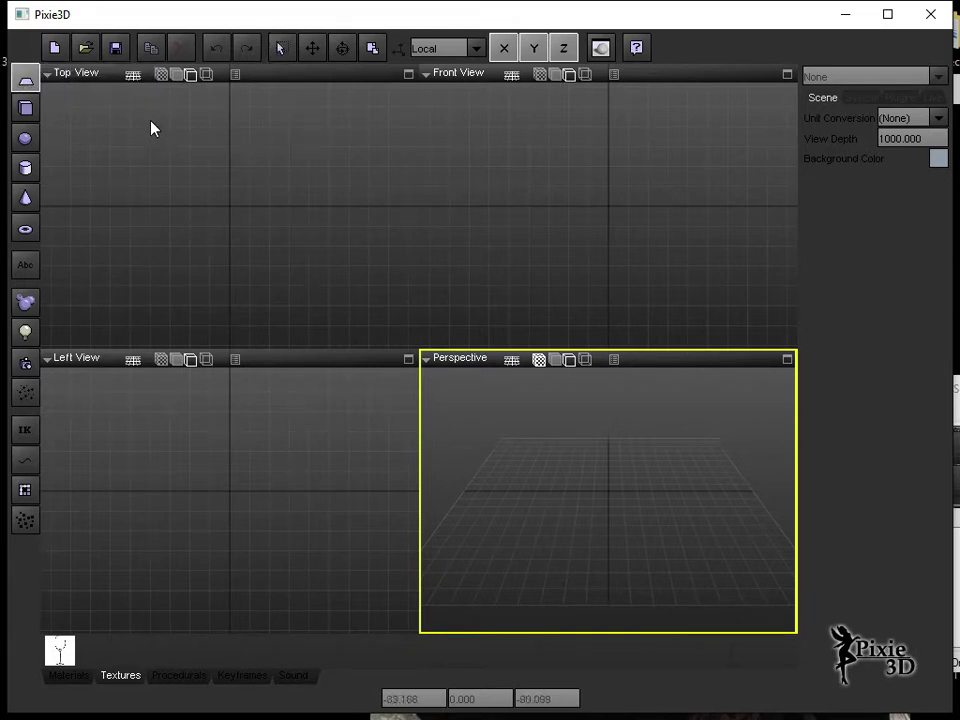
drag(150, 120, 287, 313)
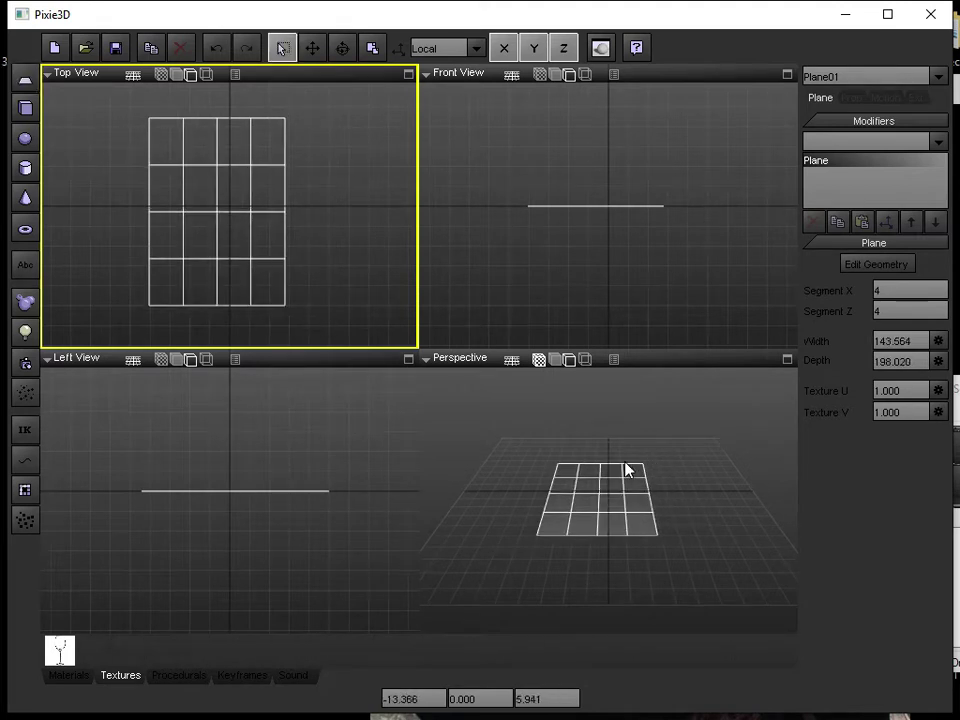
click(59, 652)
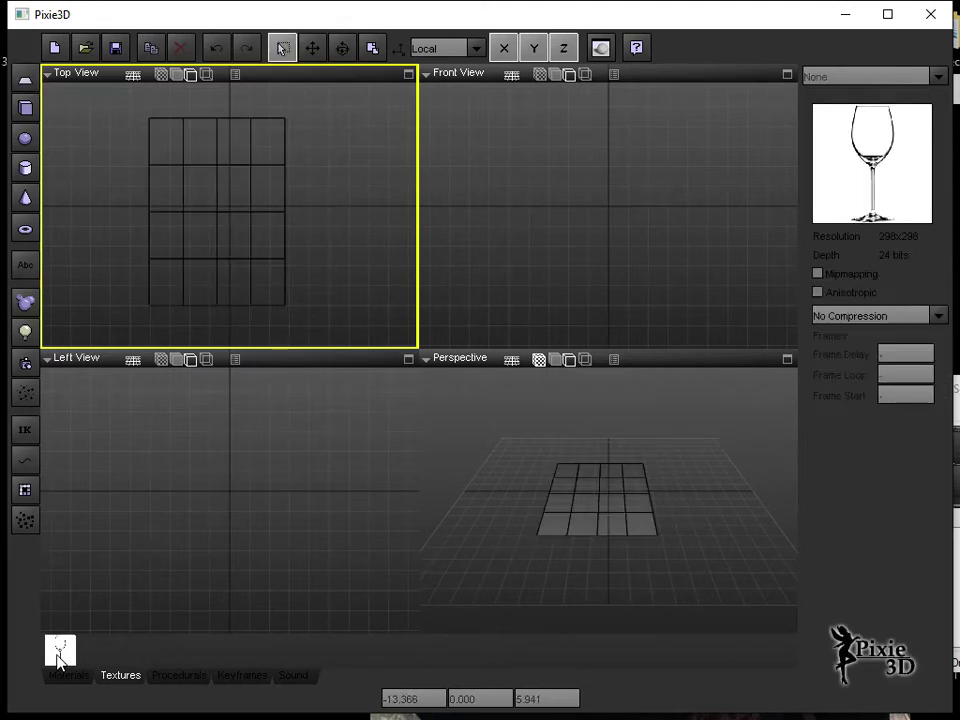
drag(57, 655, 590, 515)
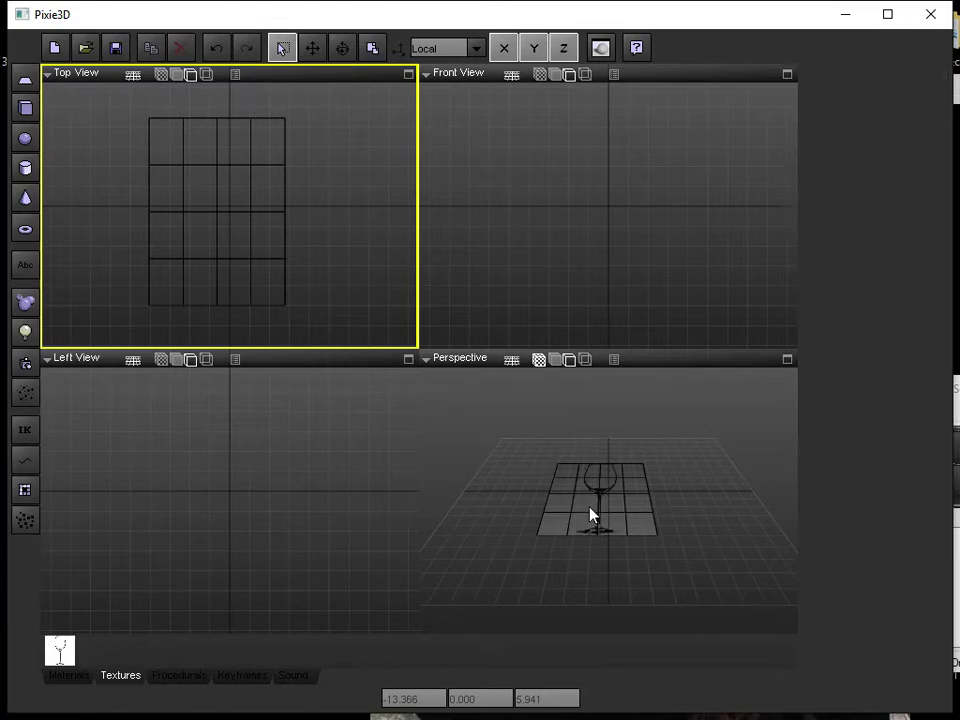
click(639, 503)
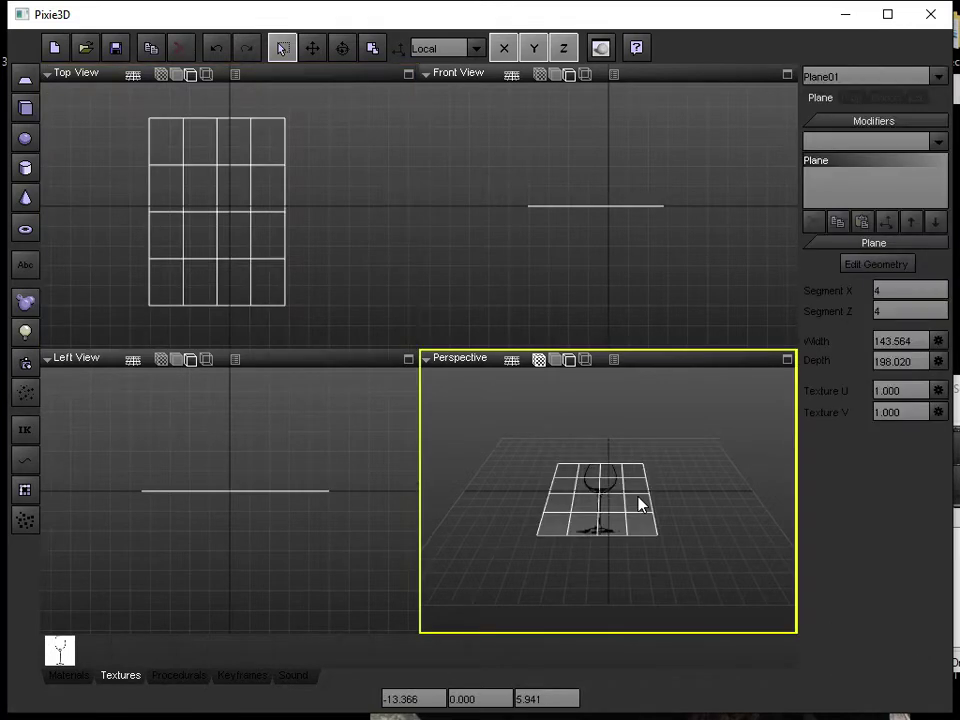
Maximize the Perspective view and check the resolution of the wine glass texture on the plane
click(787, 360)
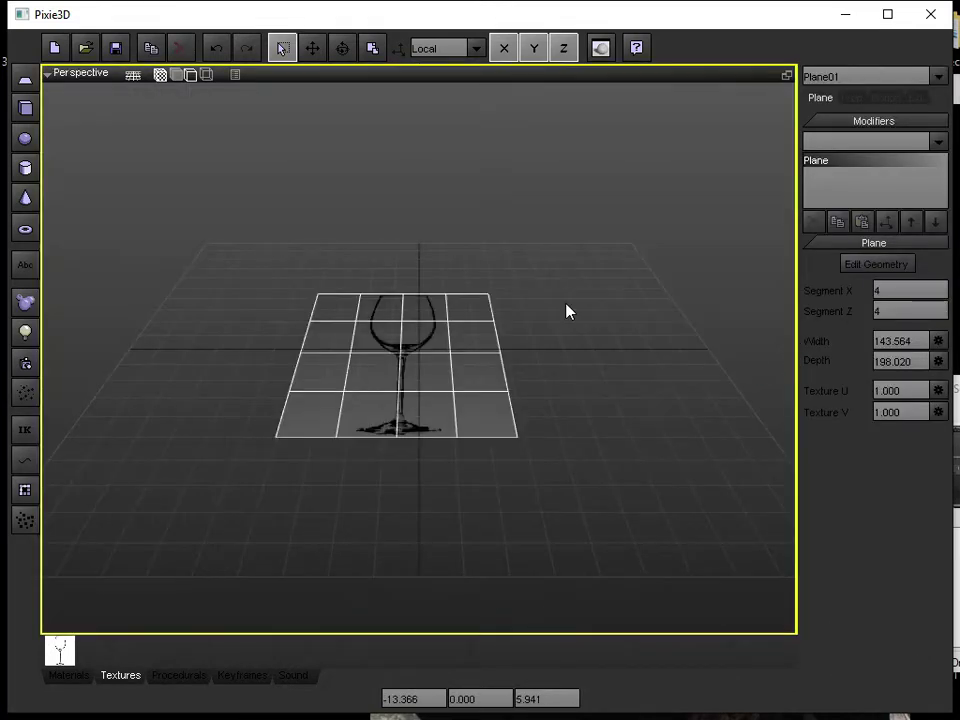
middle_drag(566, 312, 532, 296)
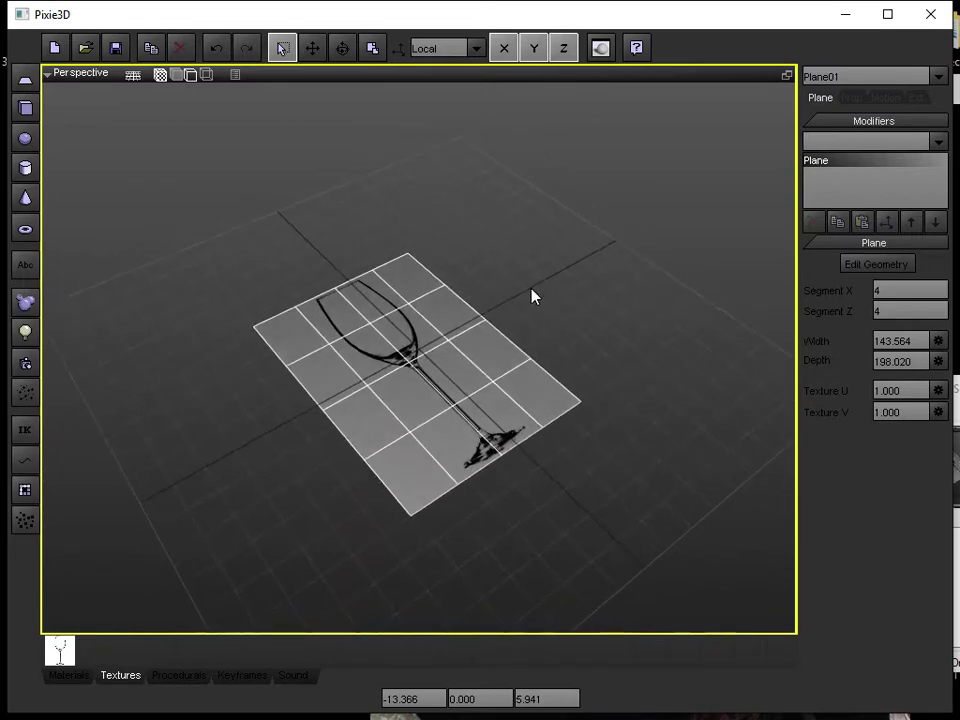
scroll(529, 297, up, 3)
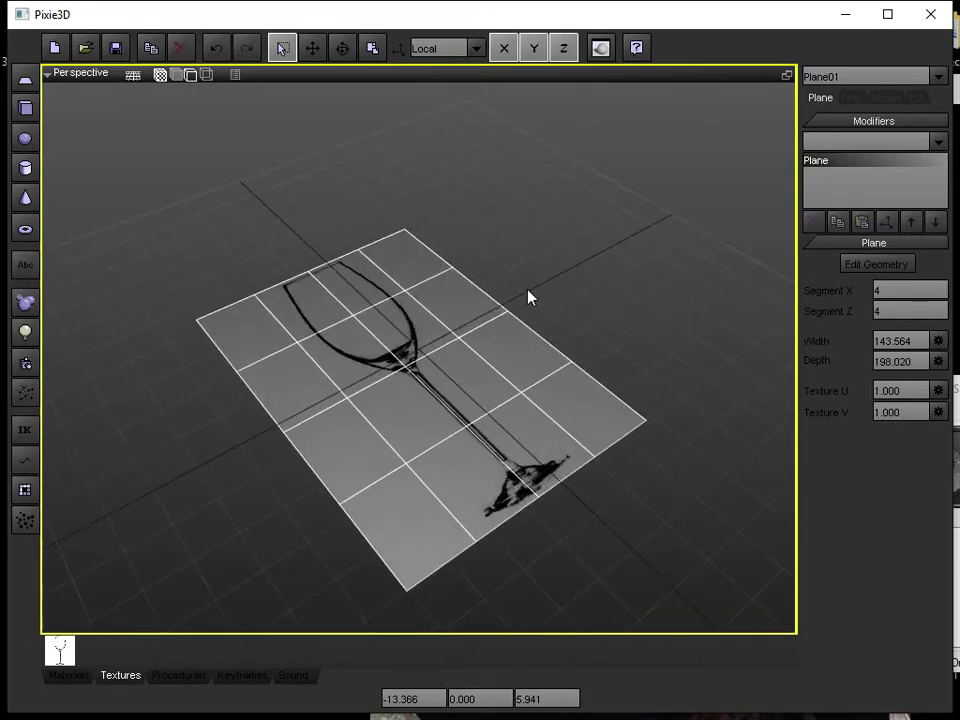
mouse_move(527, 296)
middle_down()
mouse_move(553, 291)
mouse_move(527, 285)
middle_up()
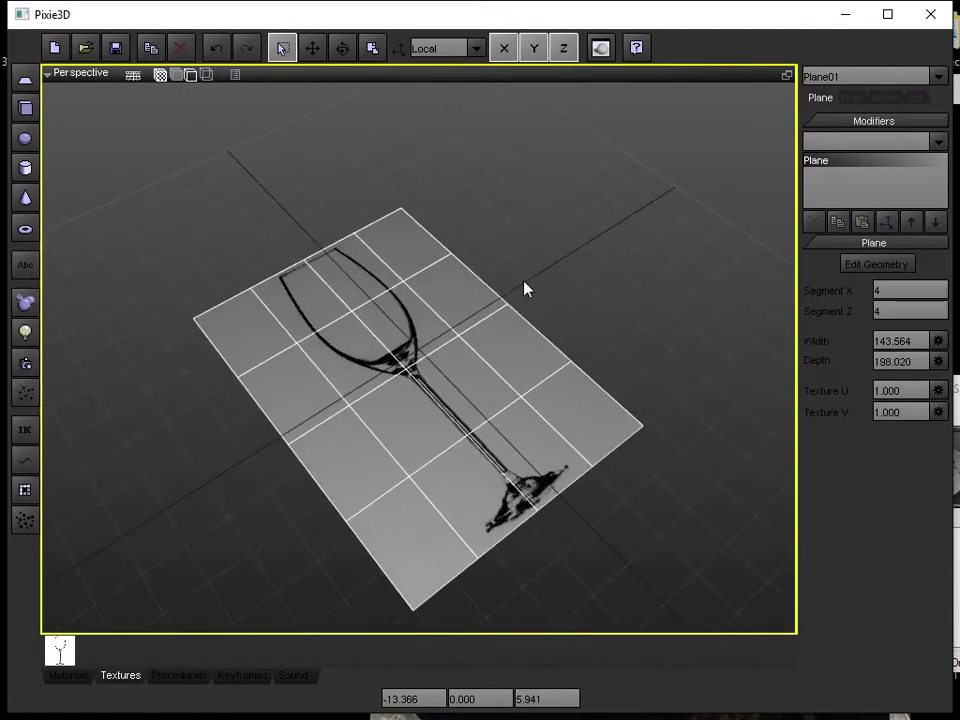
click(60, 652)
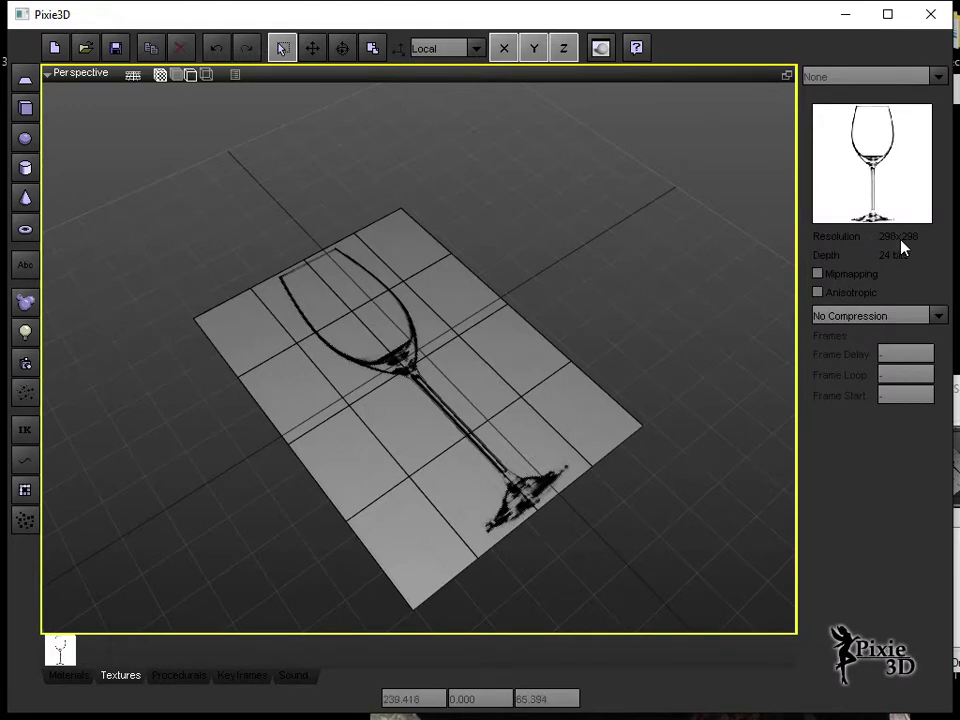
click(476, 375)
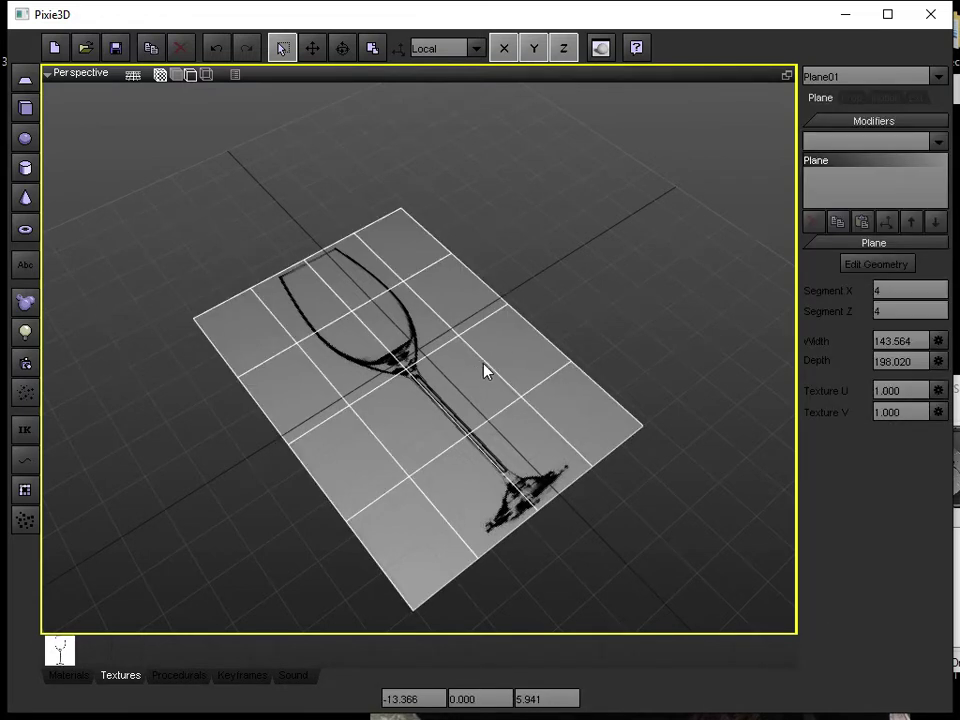
Set the textured plane's width and depth to 298
click(906, 342)
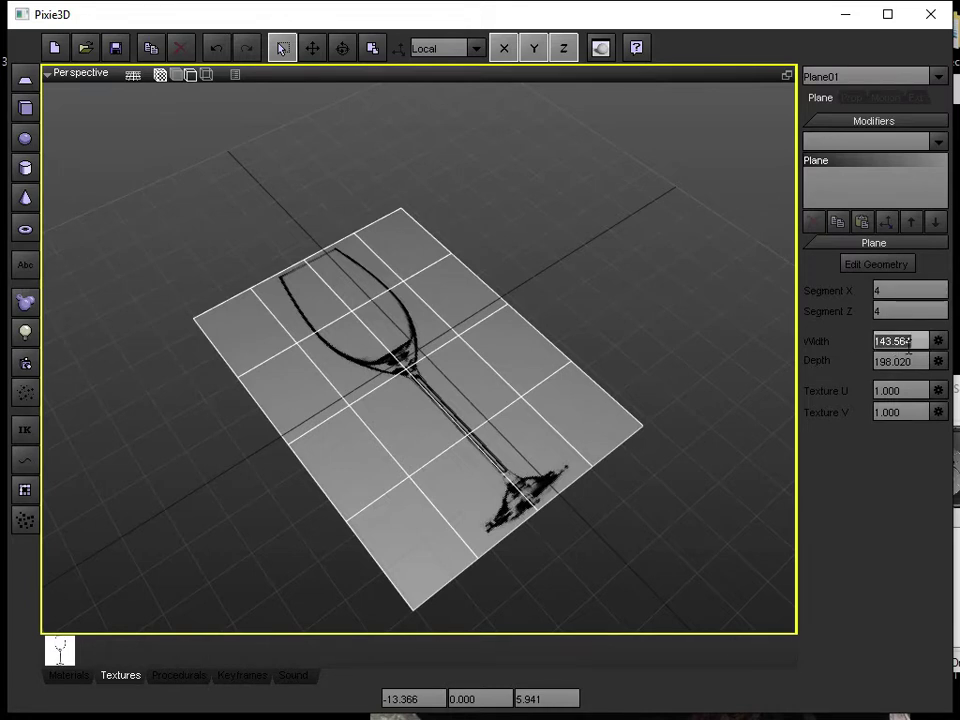
text(298)
key(Return)
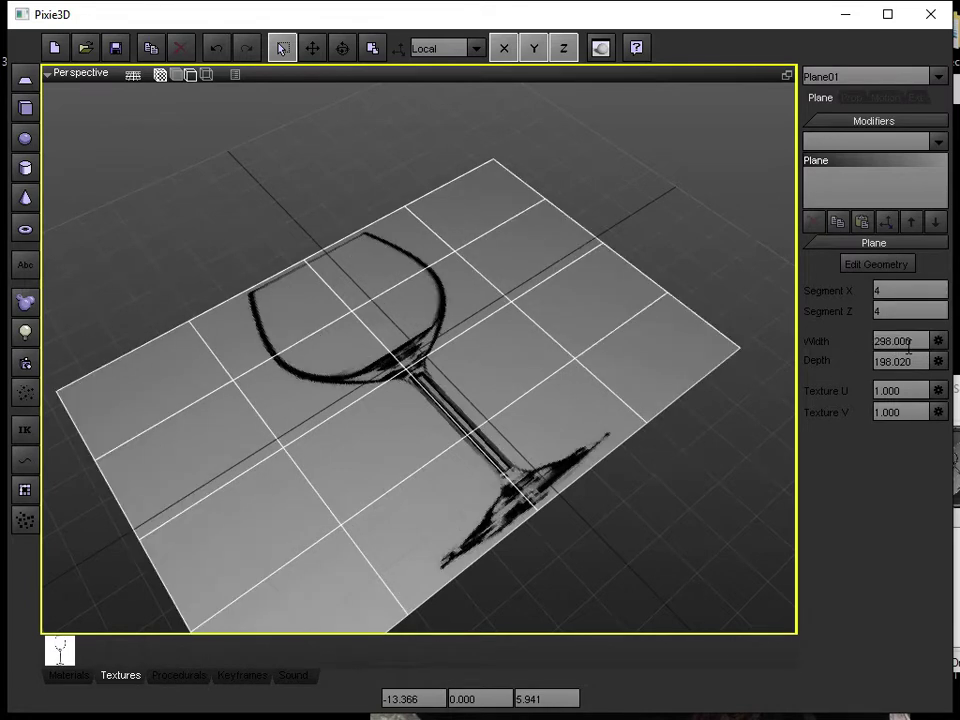
click(906, 361)
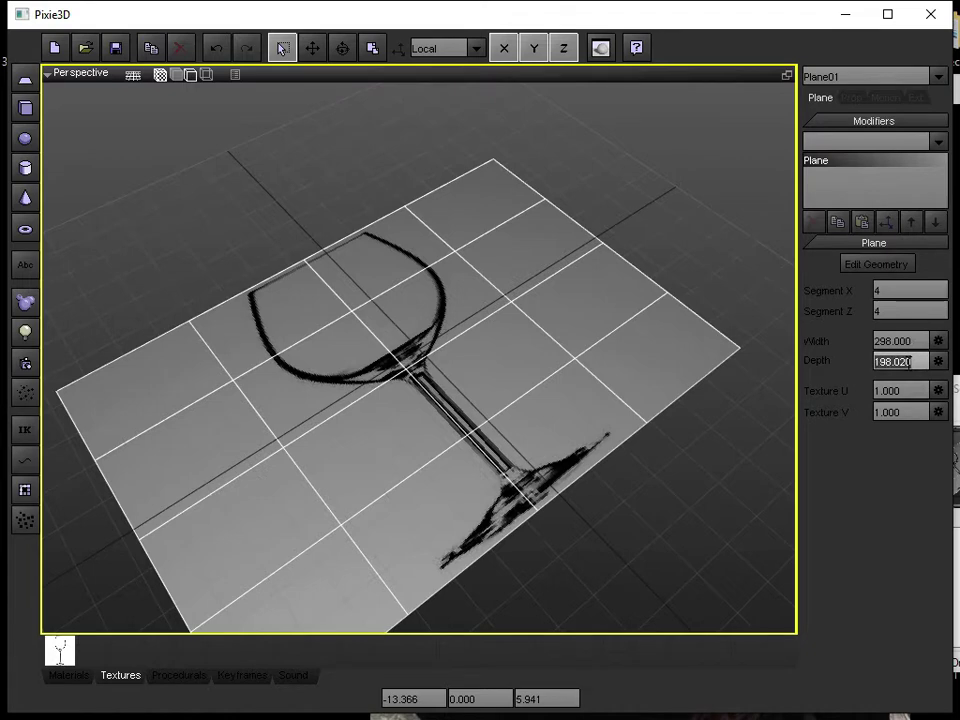
text(298)
key(Return)
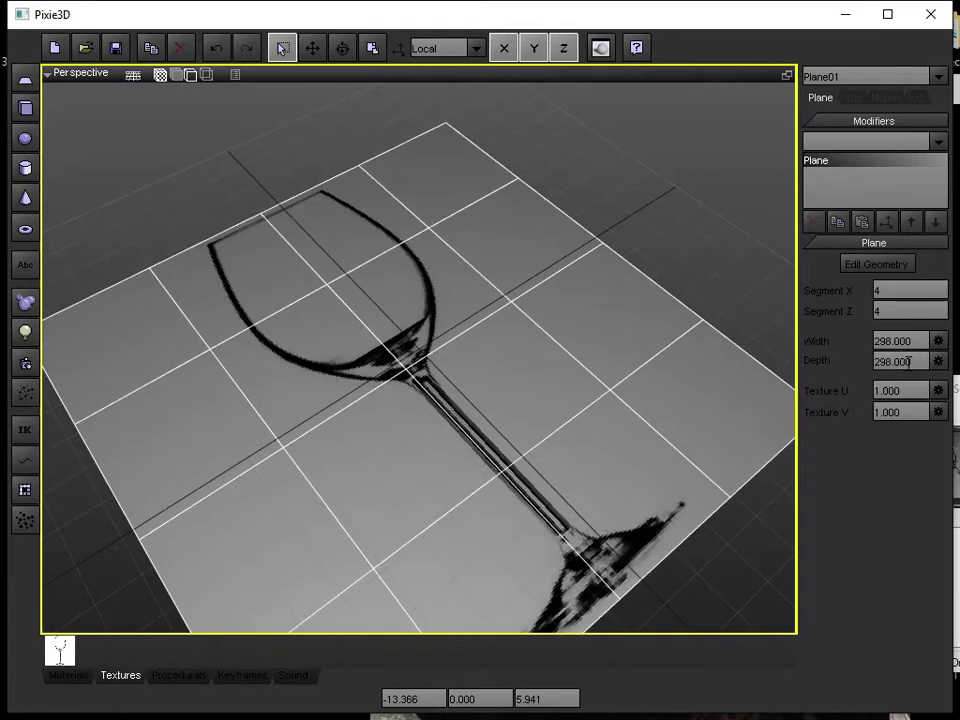
Set the textured plane's width and depth to 200, keeping it square like the image
scroll(490, 282, down, 3)
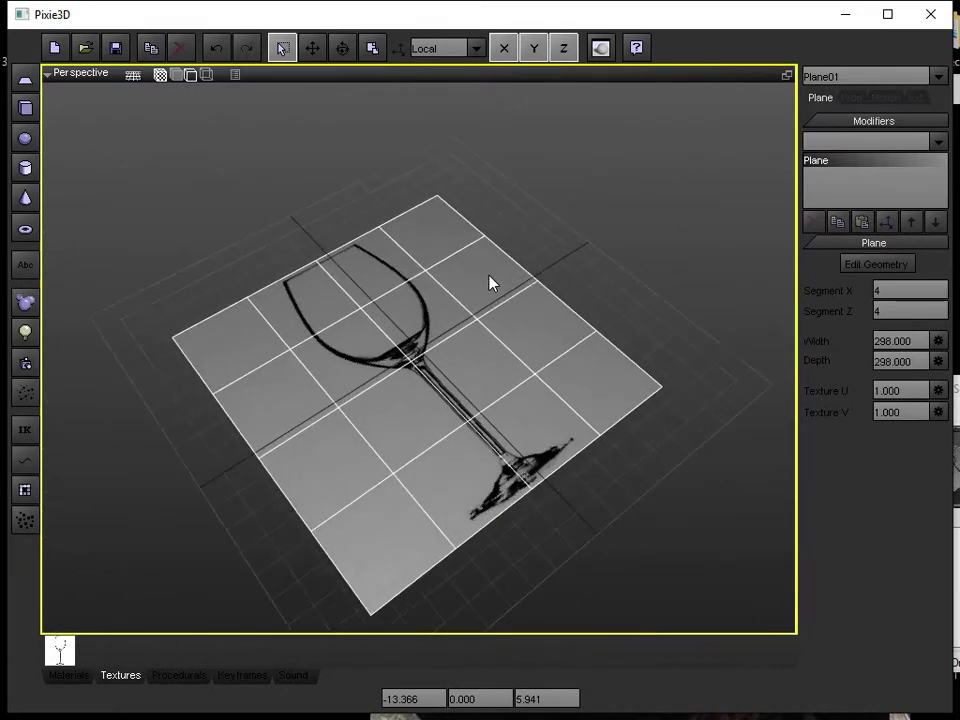
mouse_move(490, 283)
middle_down()
mouse_move(516, 274)
mouse_move(522, 252)
mouse_move(469, 272)
mouse_move(492, 280)
middle_up()
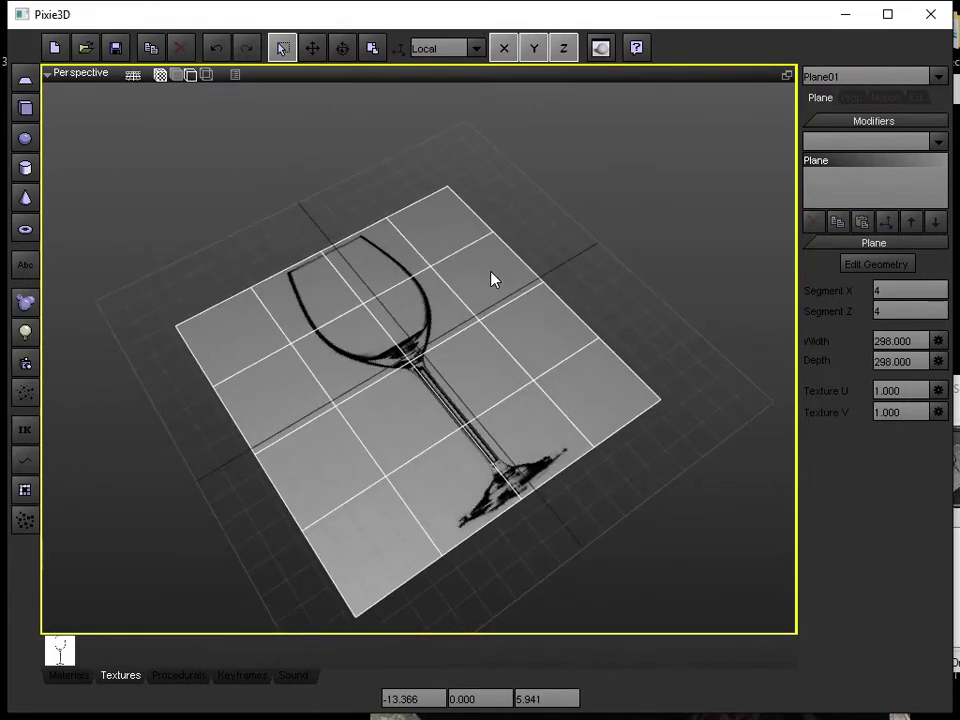
click(907, 340)
text(200)
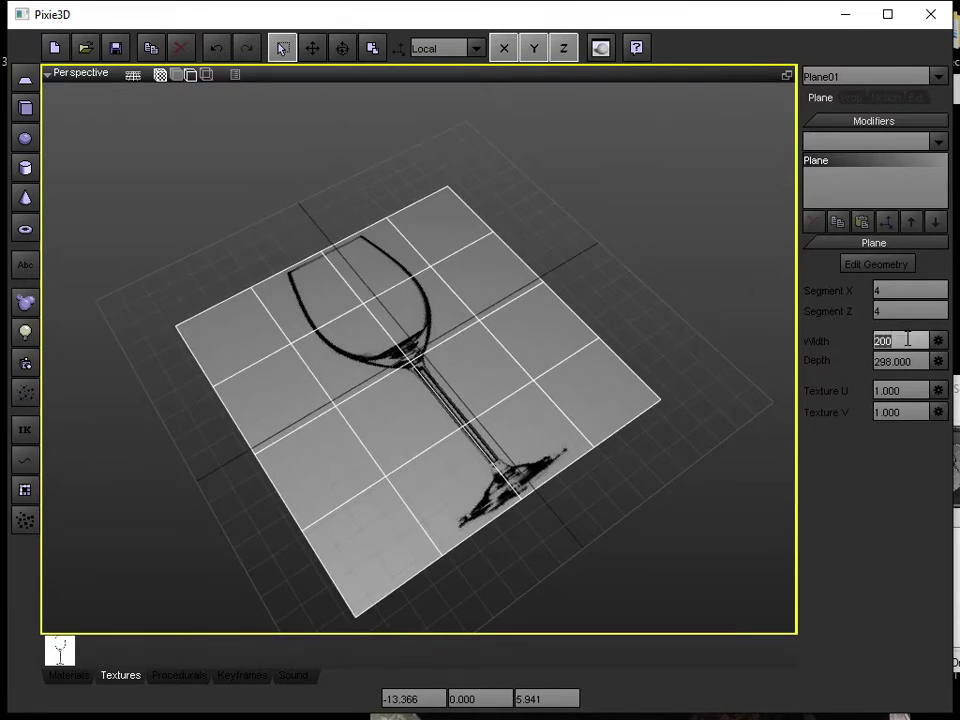
key(Return)
click(907, 360)
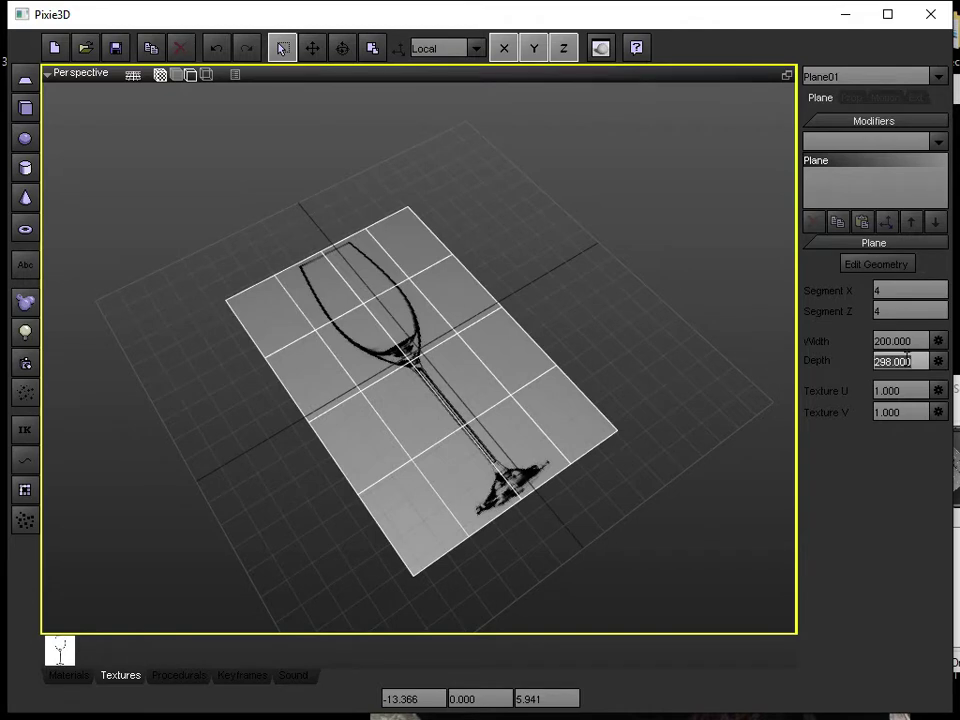
text(200)
key(Return)
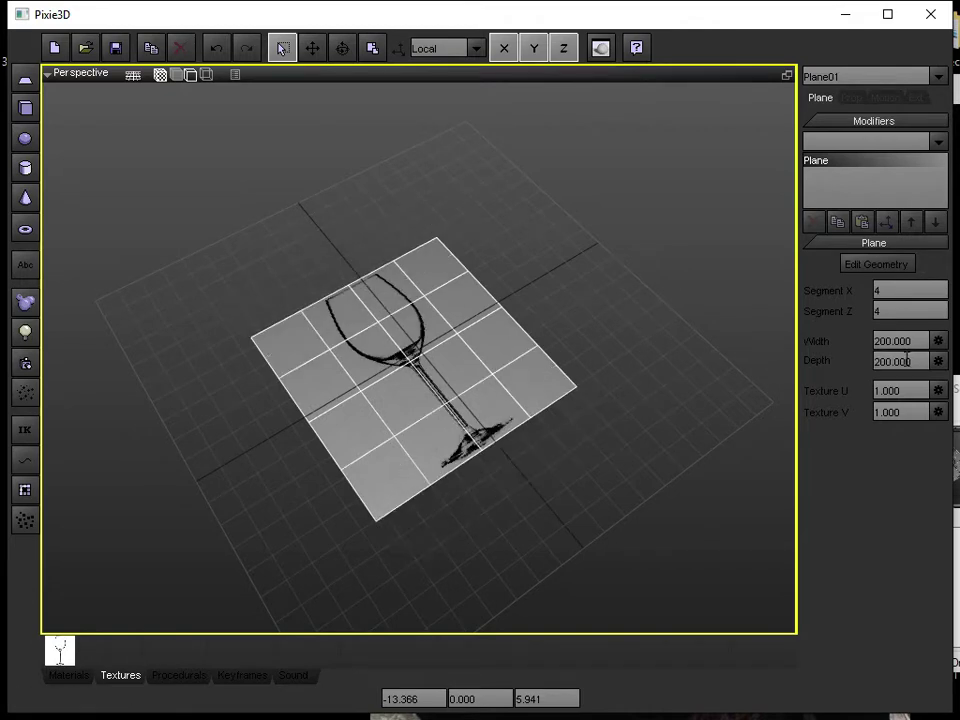
Move the wine glass plane to the grid's centre by setting its X and Z positions to 0, and deselect it
mouse_move(484, 340)
middle_down()
mouse_move(523, 330)
mouse_move(497, 343)
middle_up()
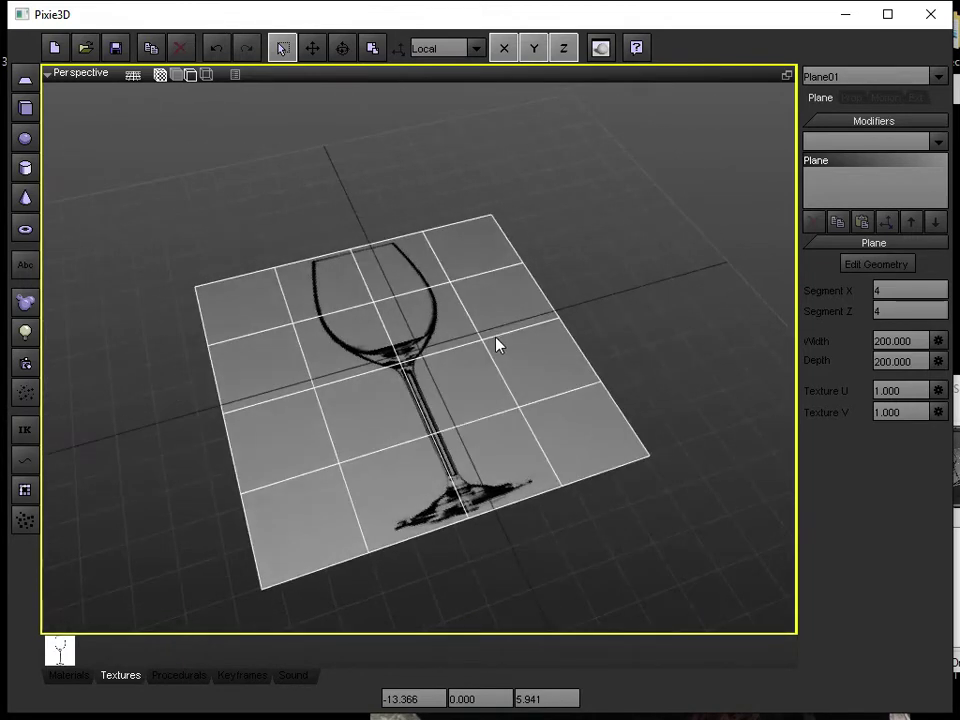
click(313, 48)
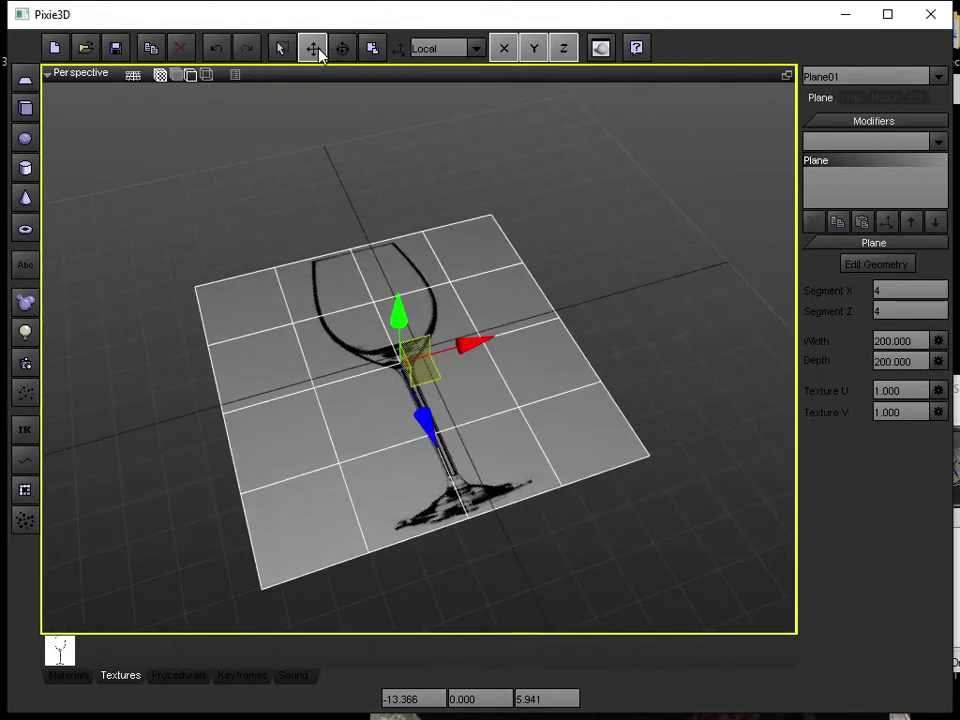
double_click(431, 698)
text(0)
key(Return)
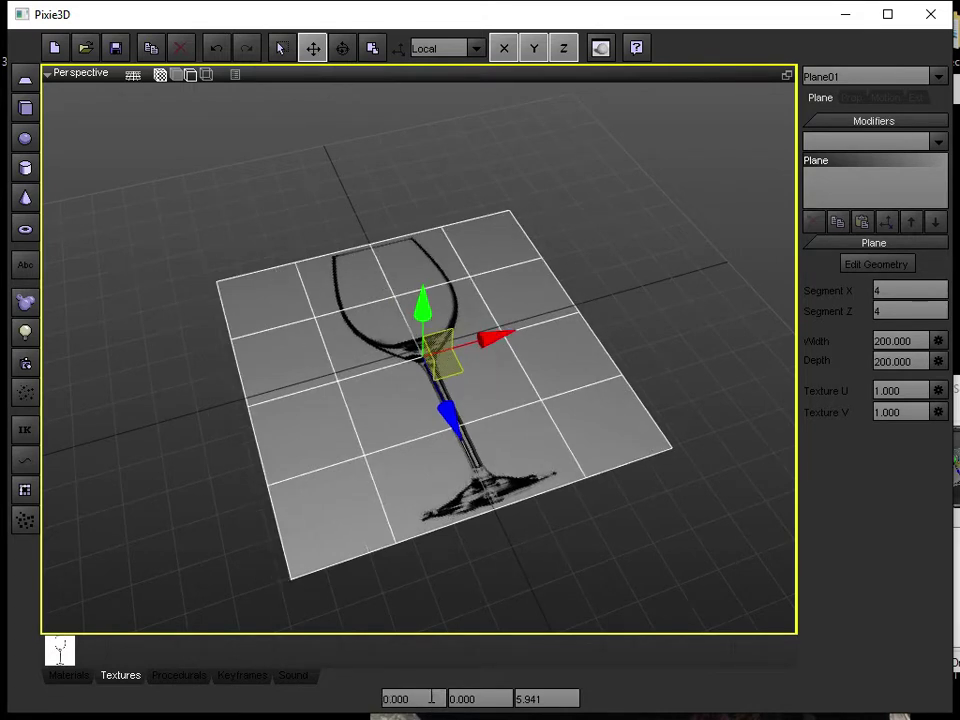
double_click(531, 698)
text(0)
key(Return)
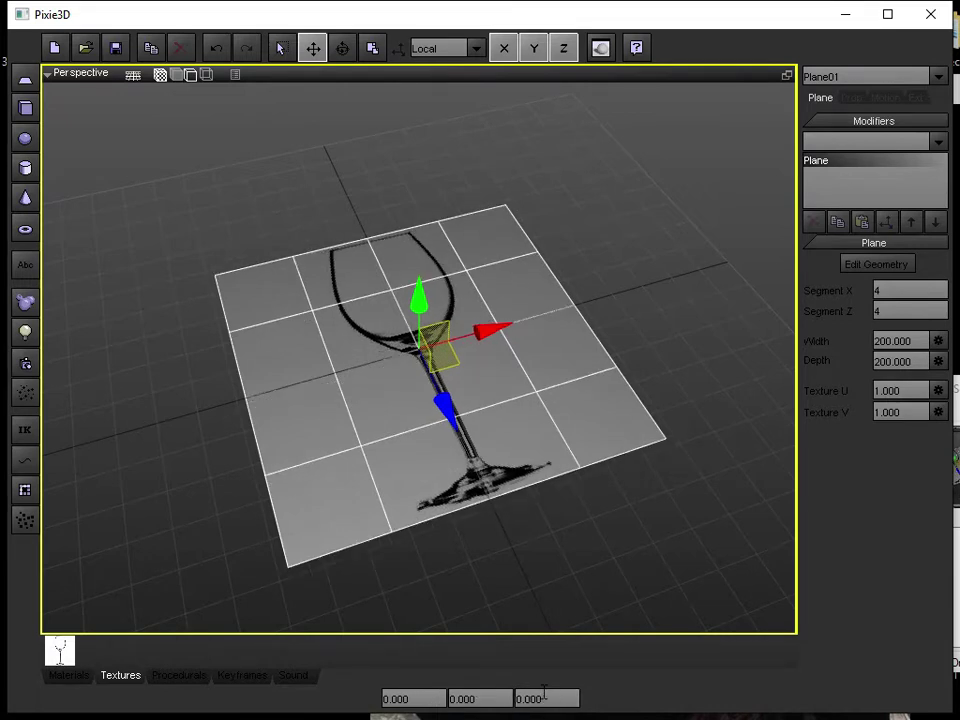
click(600, 282)
scroll(424, 257, up, 2)
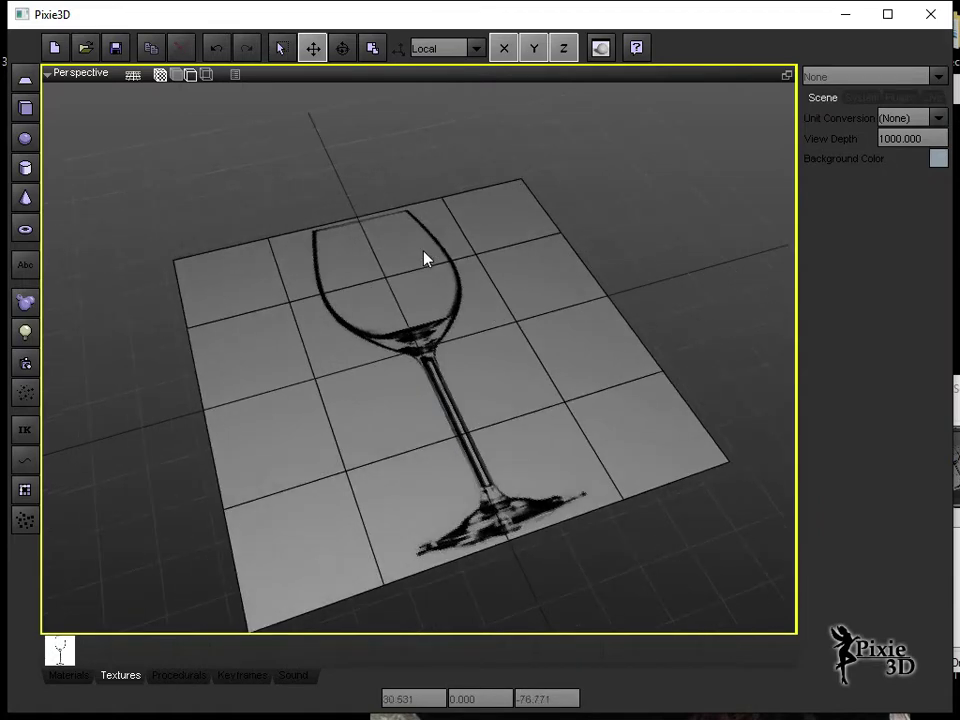
Maximize the Top View and turn on textured display so the wine glass image shows on the plane
click(787, 76)
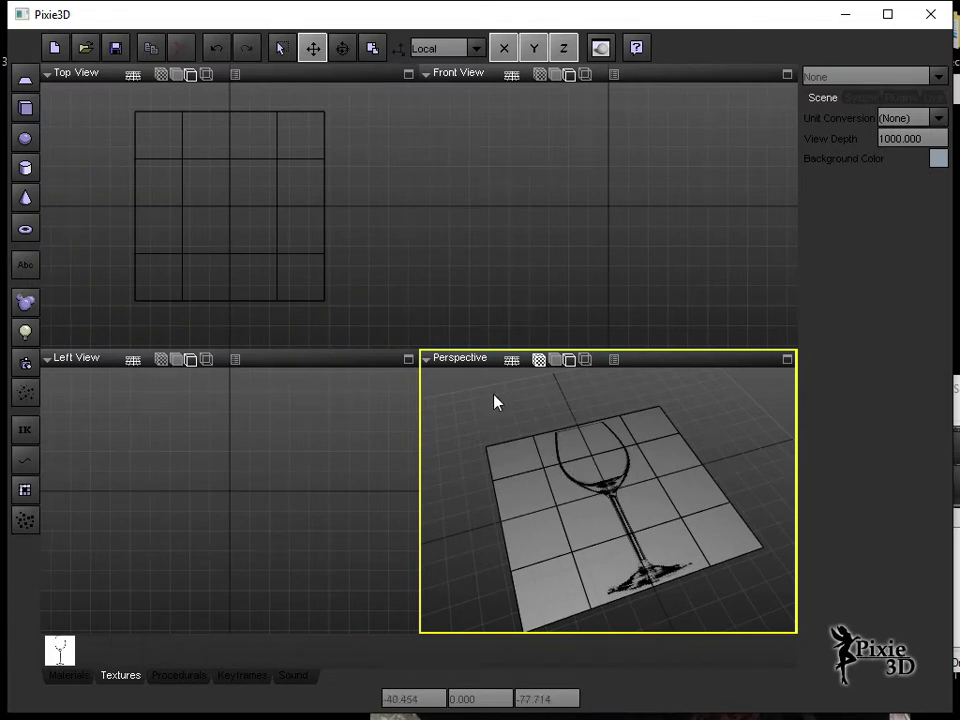
click(346, 218)
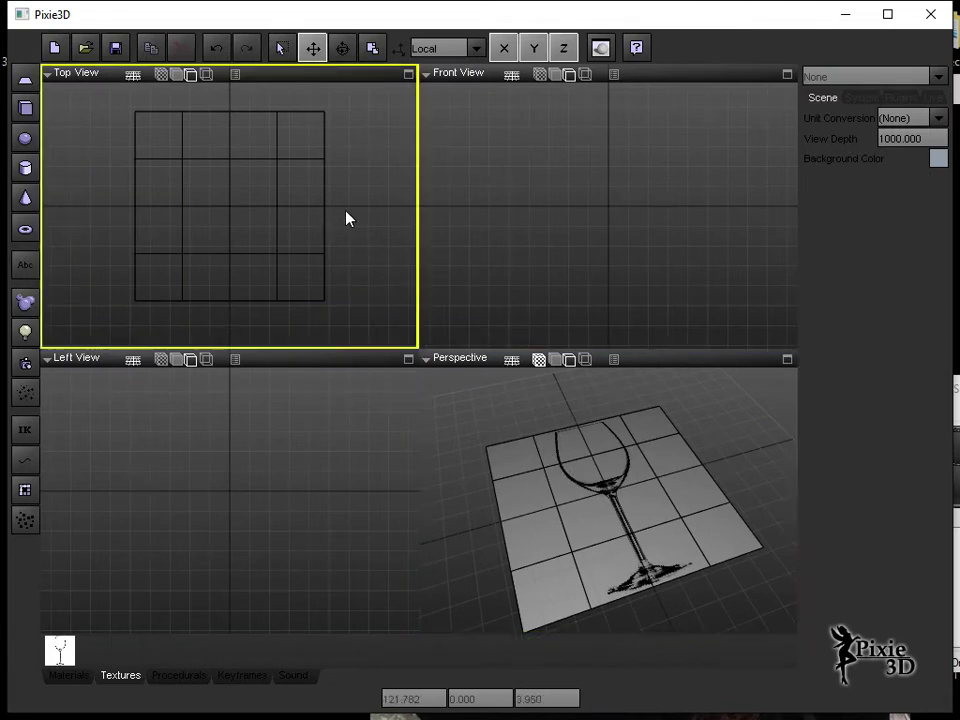
click(408, 75)
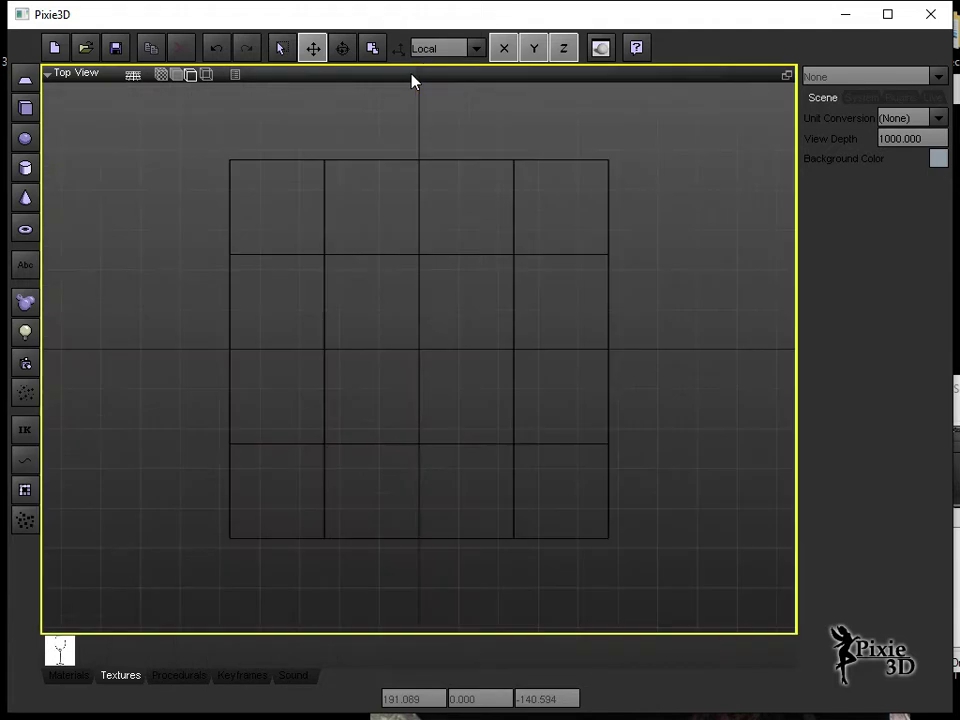
click(161, 76)
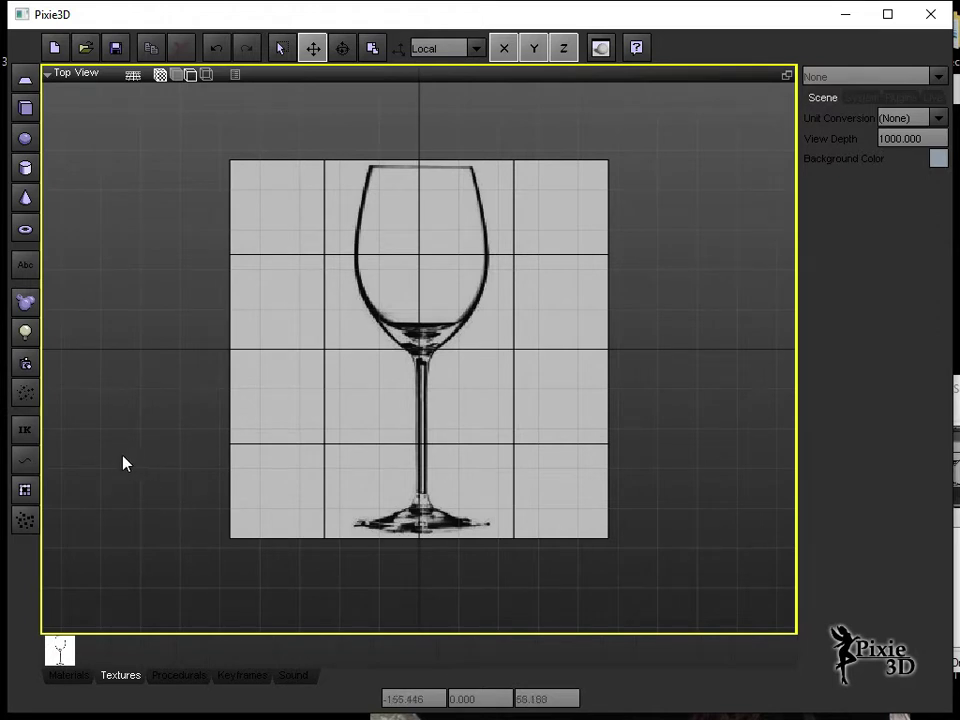
Trace a path from the glass's bottom centre along the outer left side of the foot, stem and bowl up to the rim
click(26, 463)
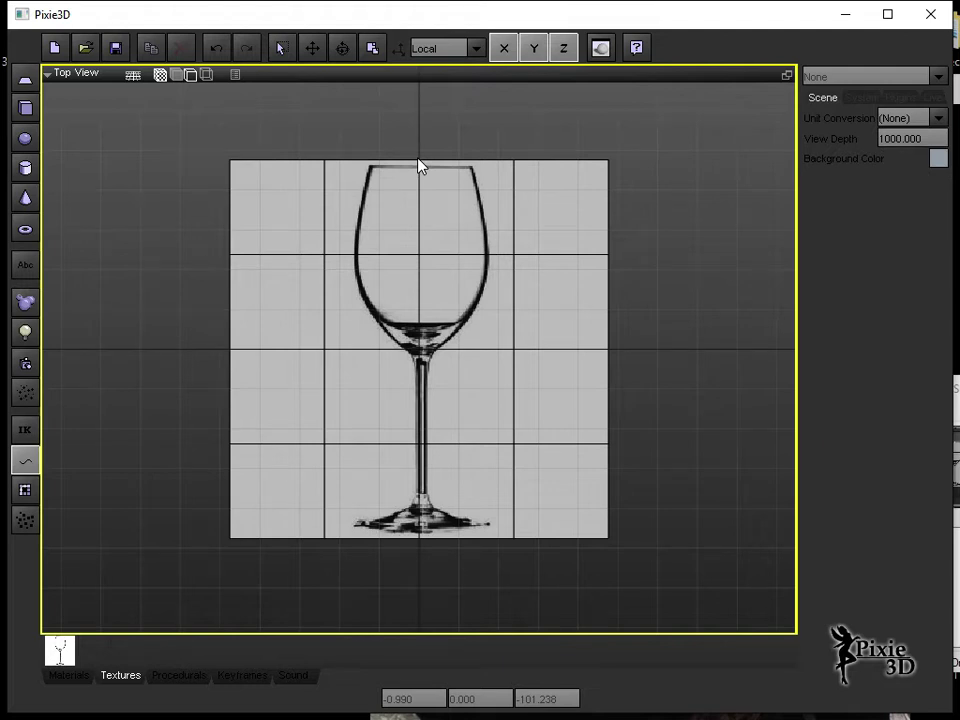
click(421, 540)
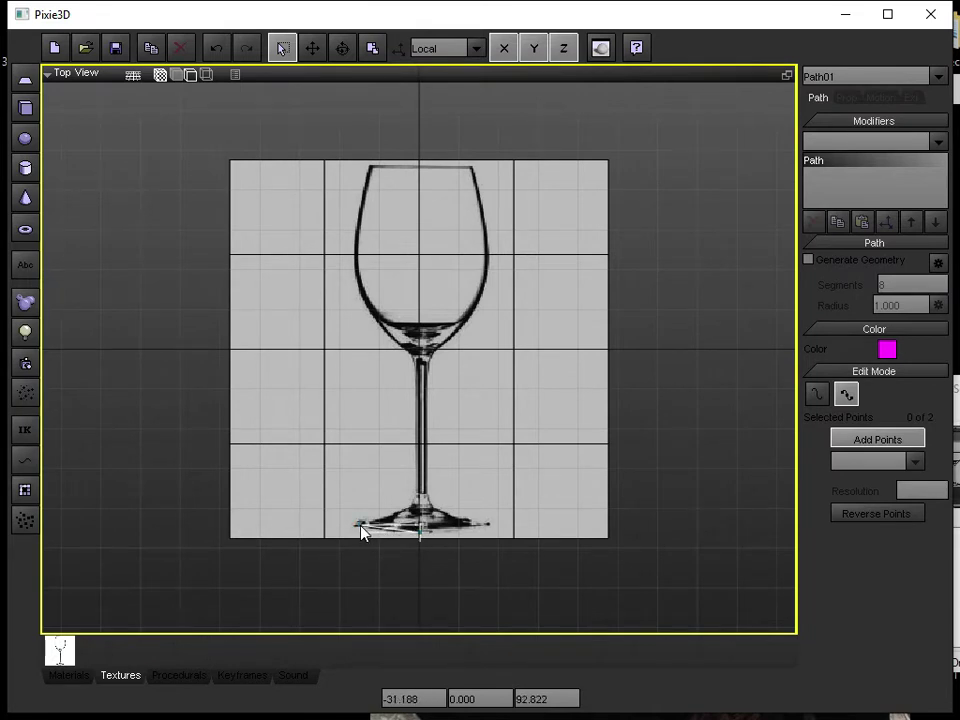
click(414, 507)
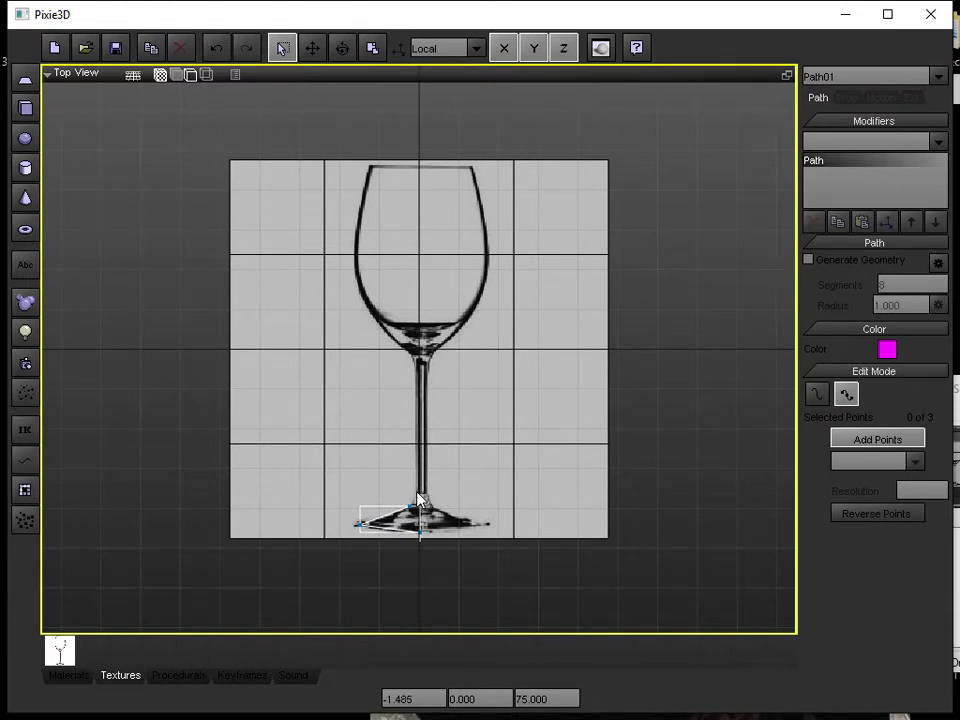
click(416, 494)
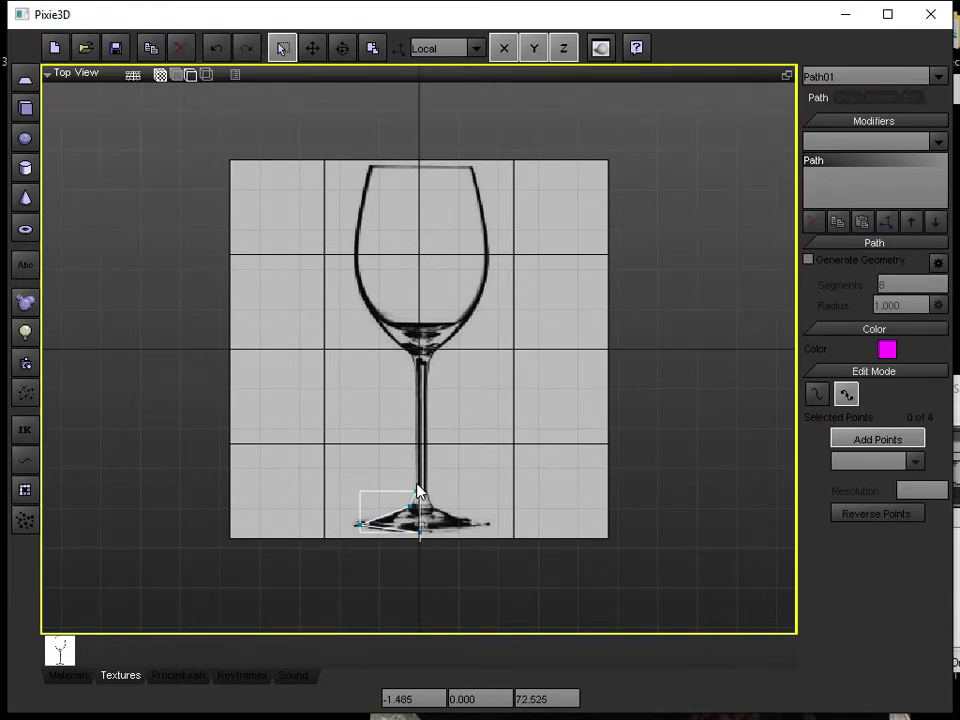
click(410, 354)
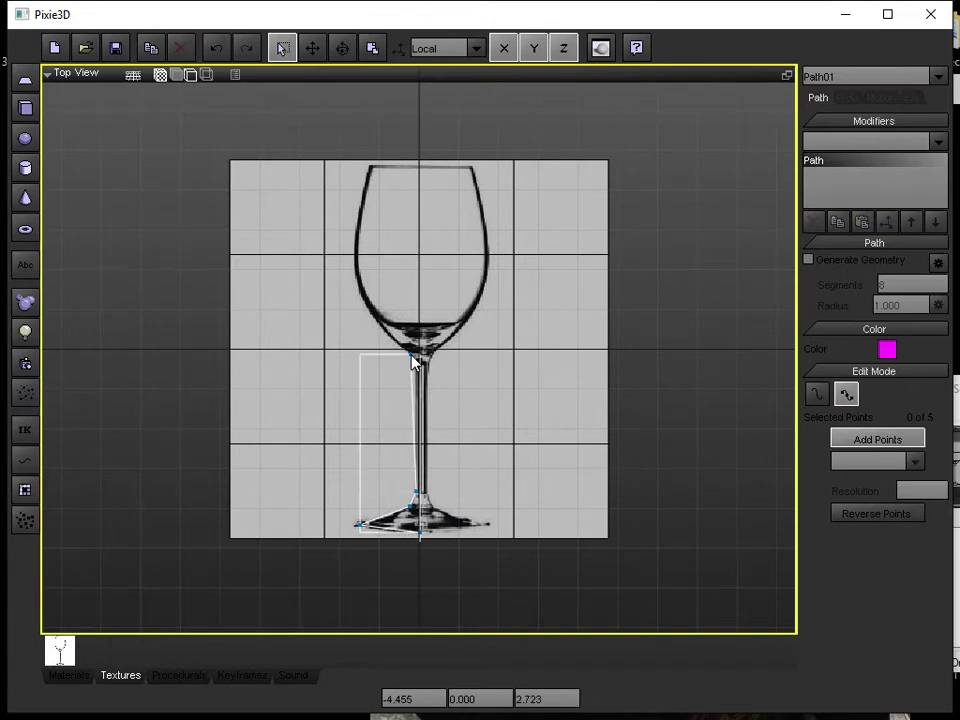
click(355, 264)
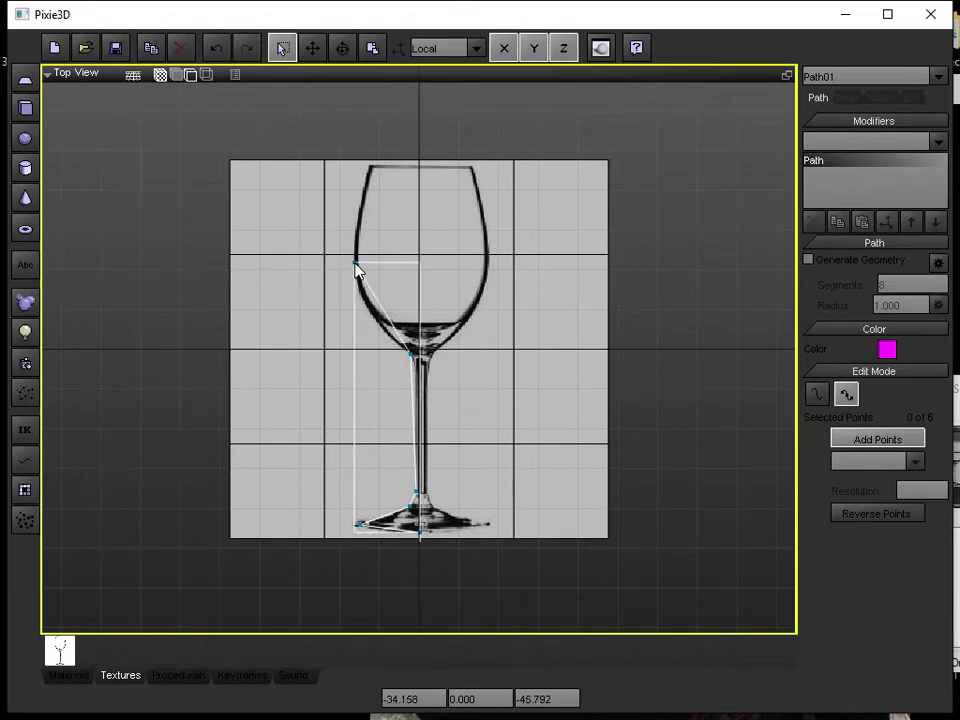
click(370, 167)
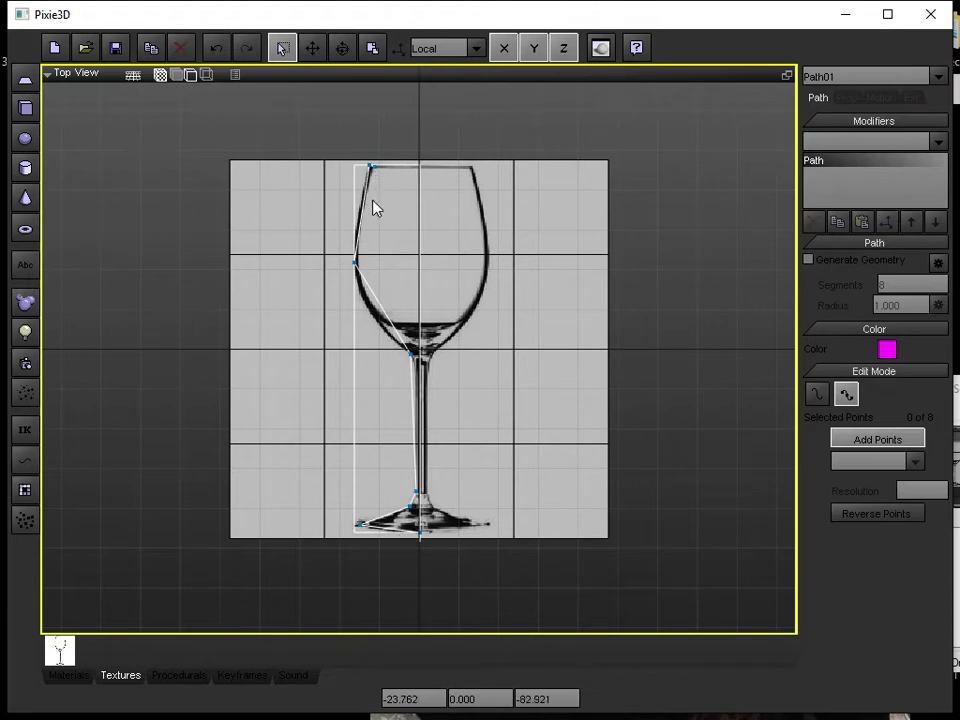
Continue the path down the bowl's inner wall to the centre line and finish drawing it
click(360, 262)
click(420, 355)
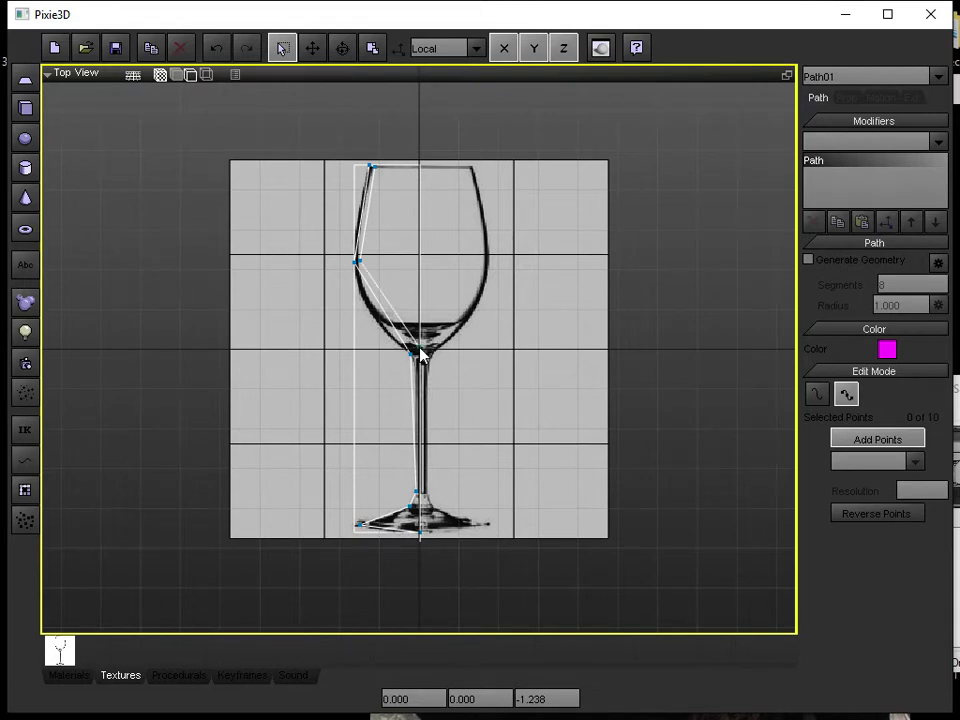
right_click(450, 358)
Examine the drawn path with the texture temporarily hidden, and restore textured display
scroll(450, 358, up, 2)
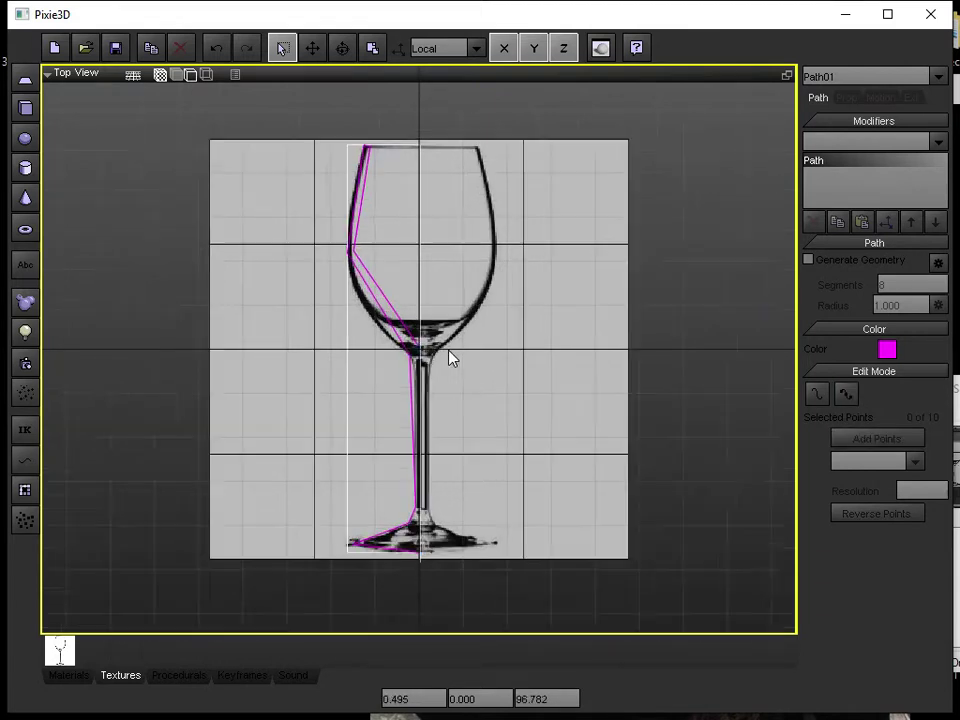
scroll(450, 358, down, 2)
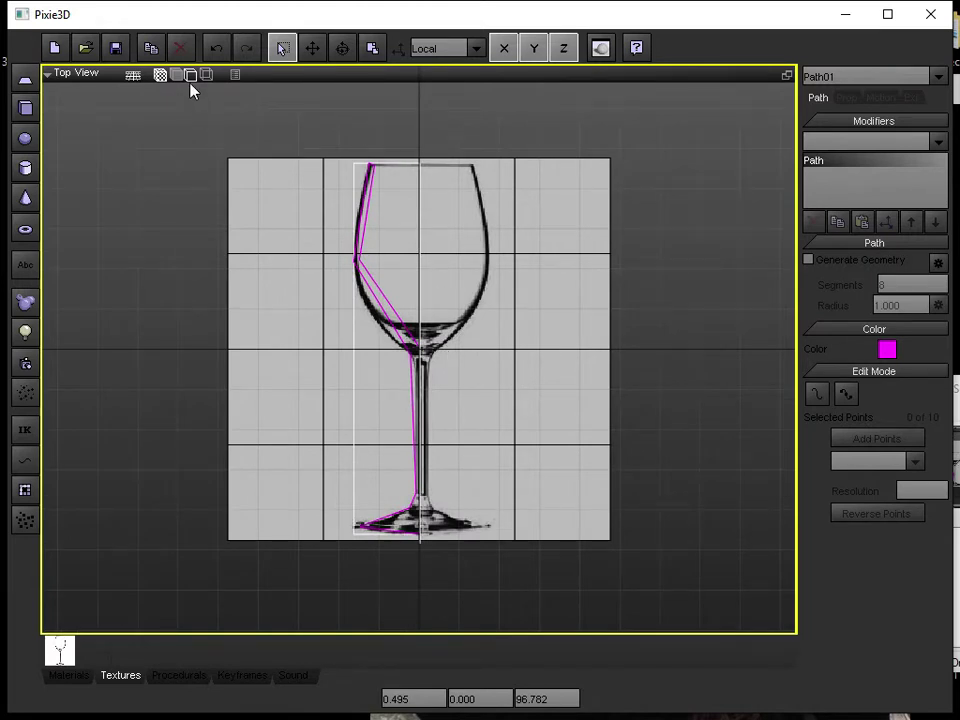
click(163, 77)
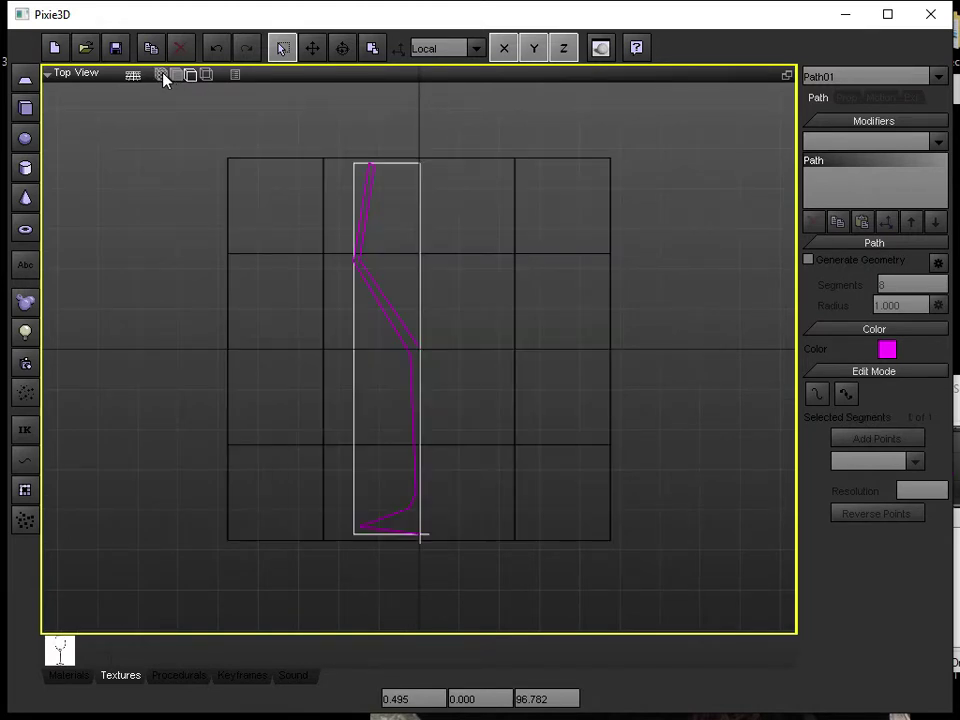
scroll(245, 314, down, 3)
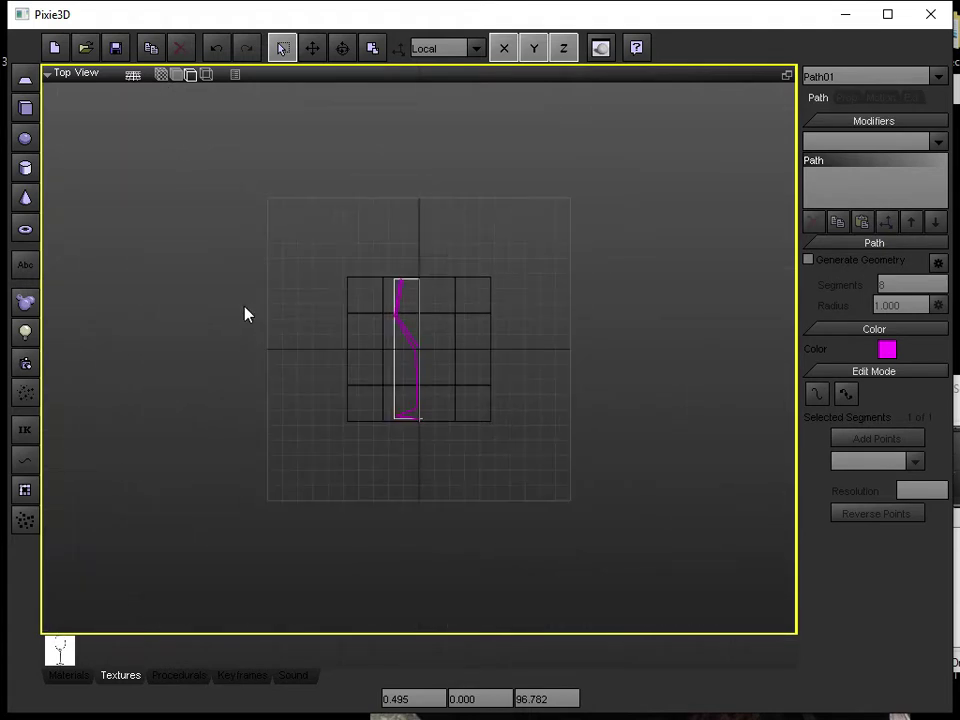
scroll(245, 314, up, 3)
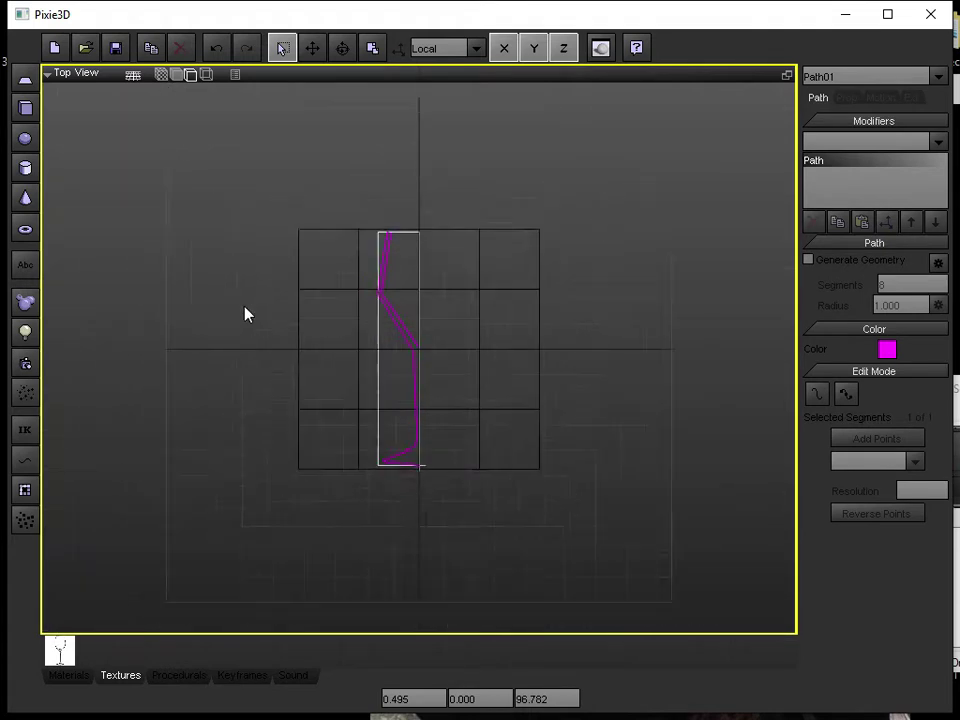
click(160, 77)
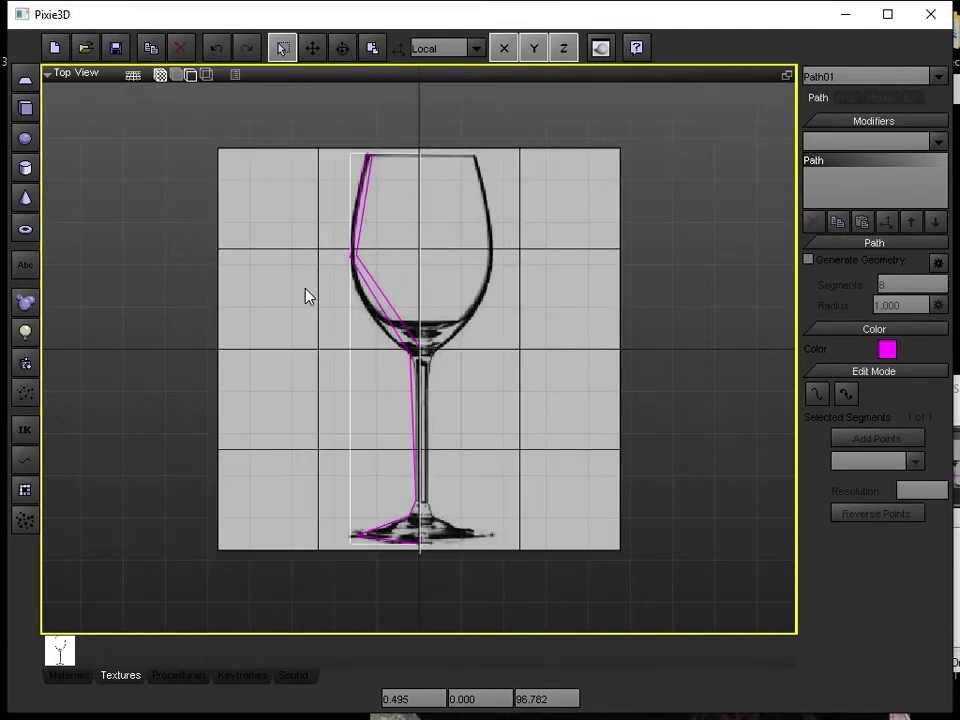
scroll(307, 296, up, 1)
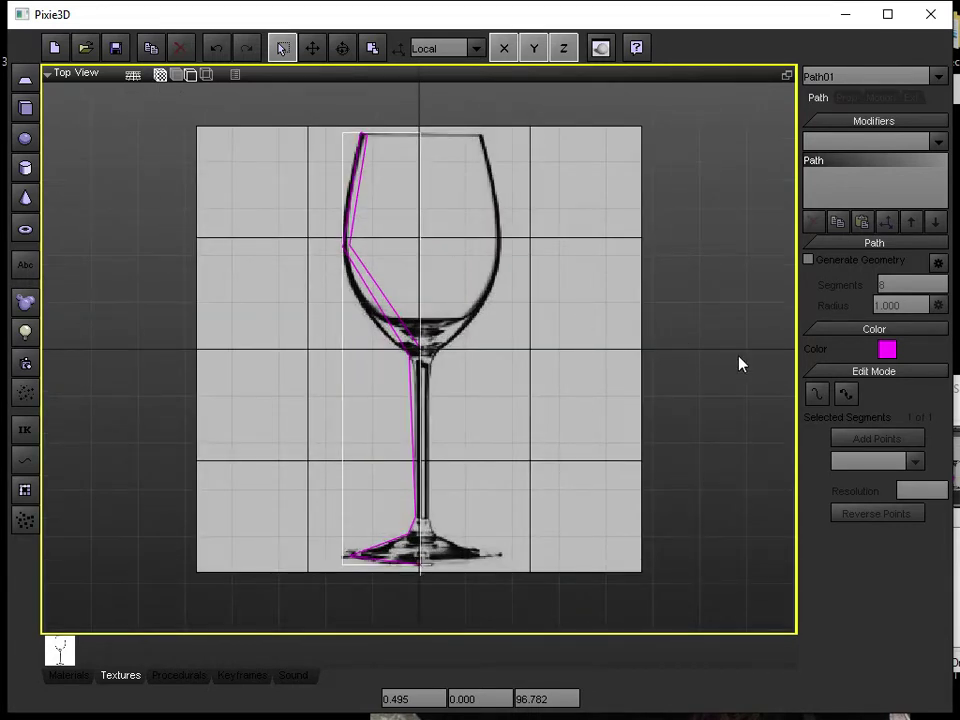
click(846, 397)
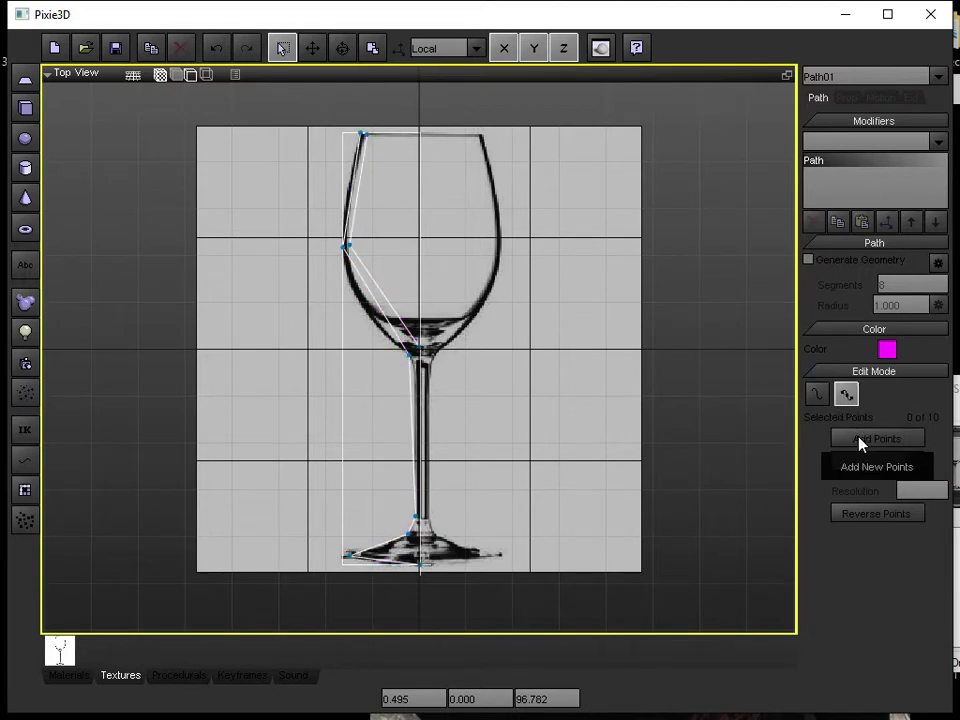
click(860, 441)
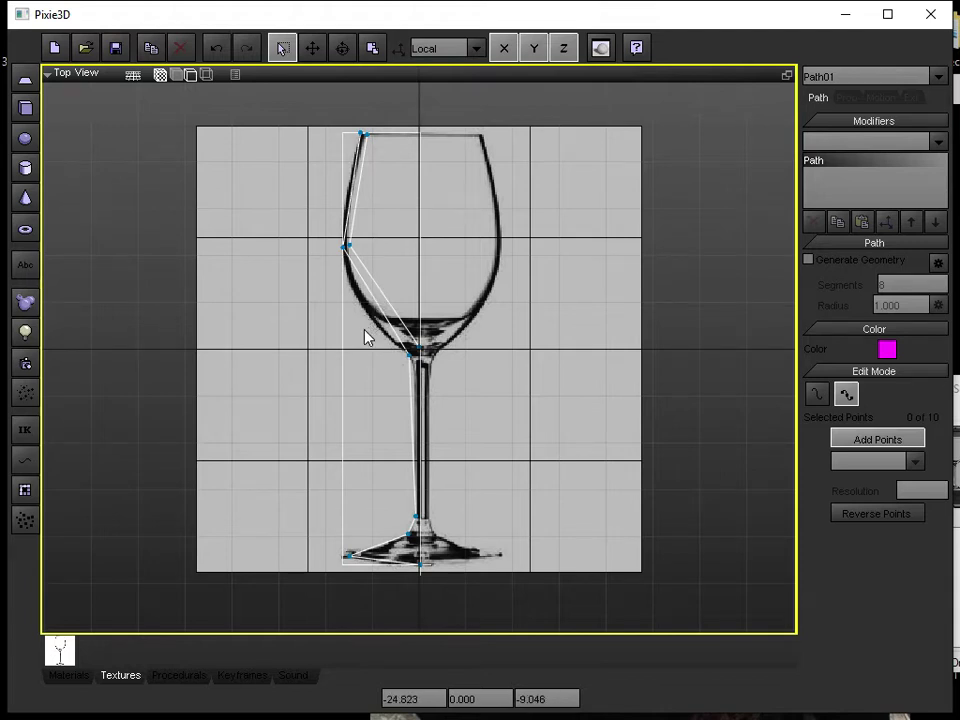
right_click(365, 338)
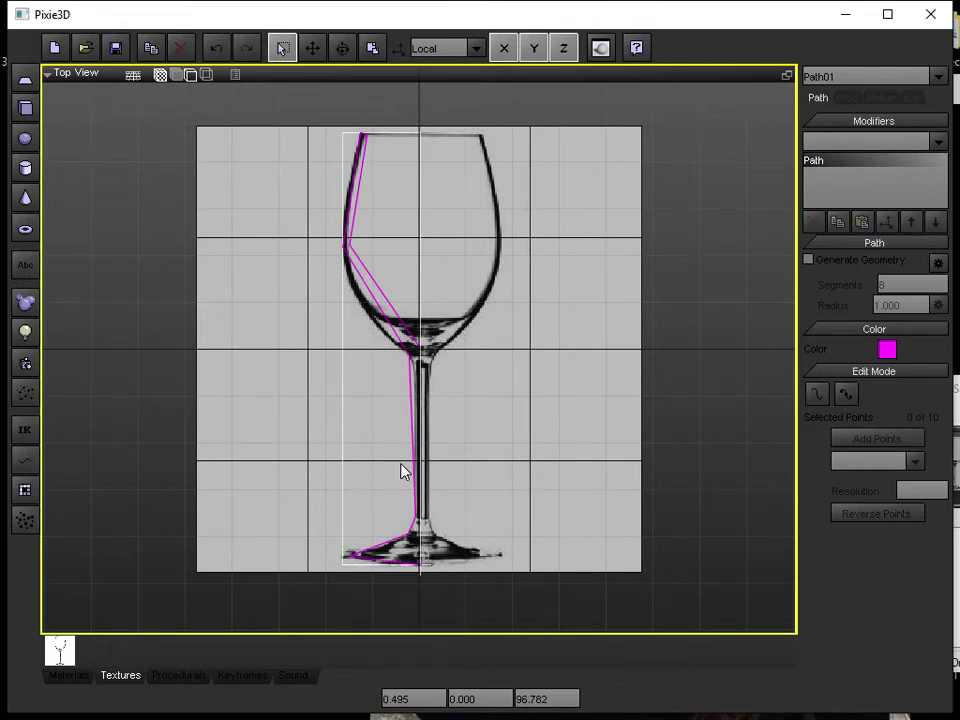
Change the path point at the bowl's widest outer left side to the Curve type
click(847, 396)
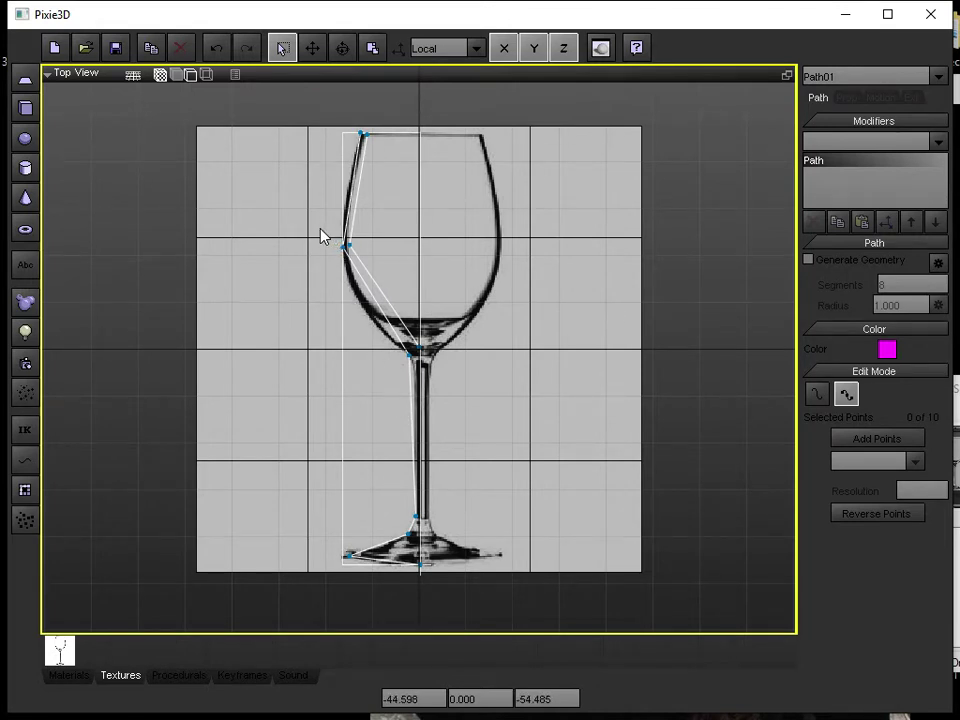
click(345, 248)
scroll(345, 262, up, 1)
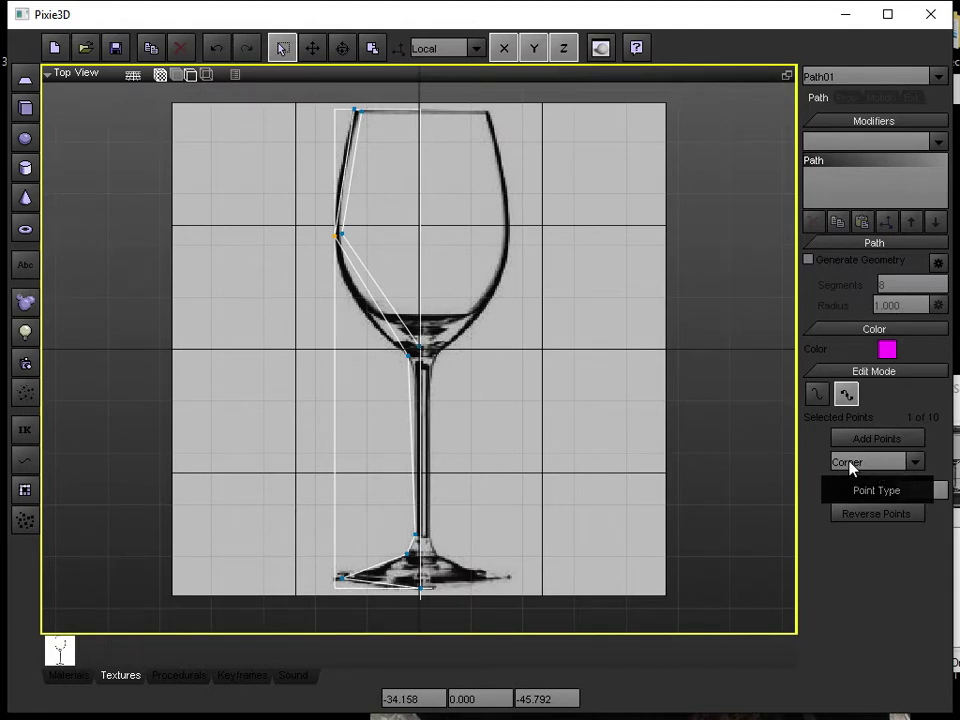
click(915, 462)
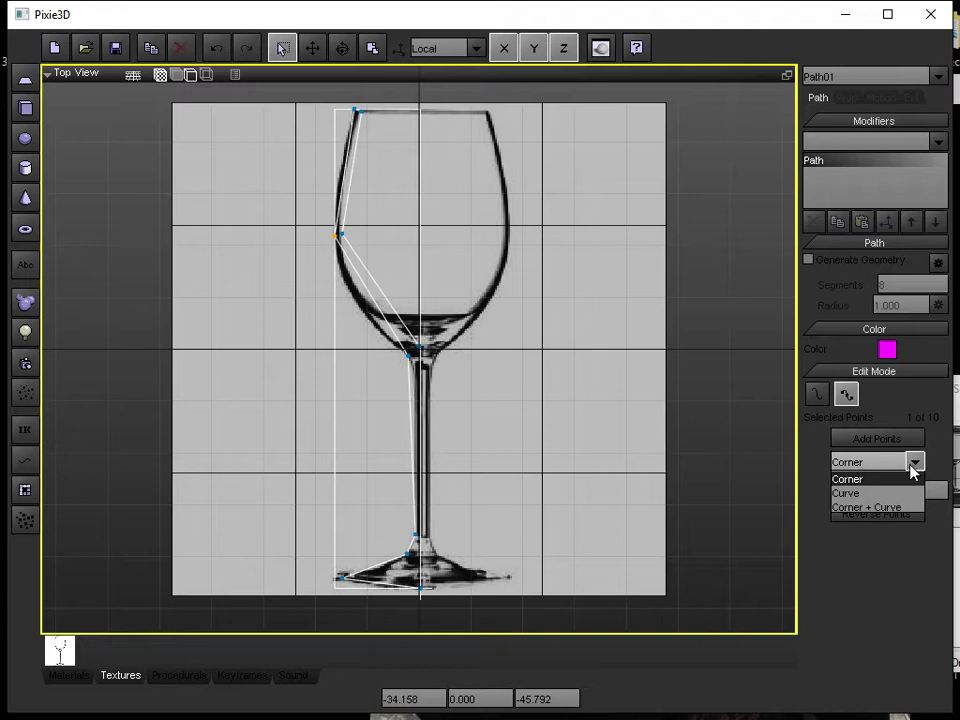
click(857, 496)
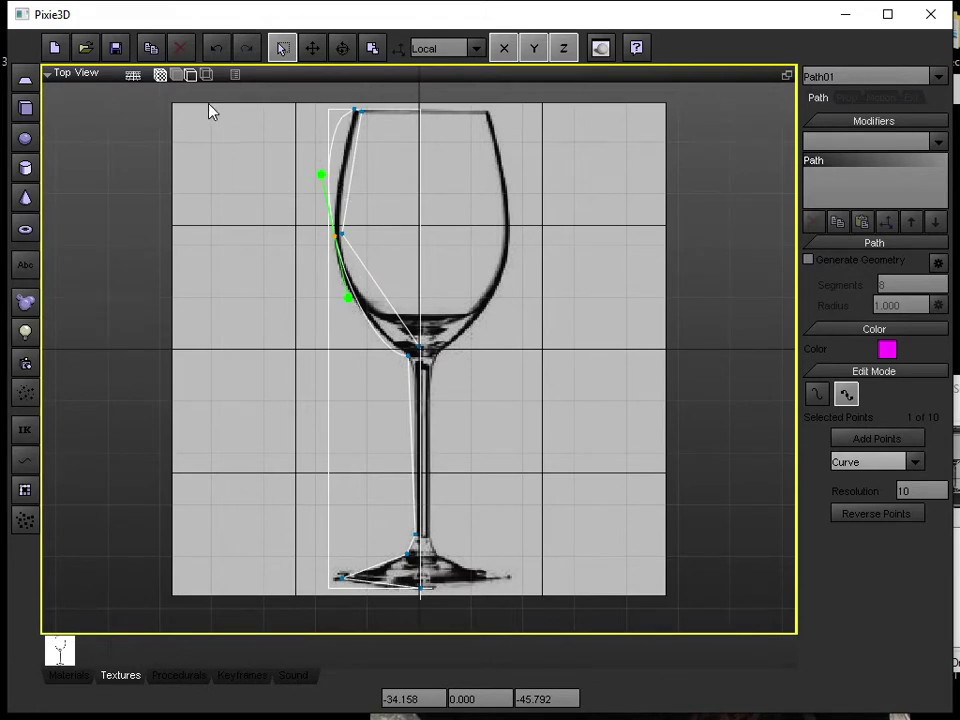
Adjust the curve handles of the bowl's widest outer point to be nearly vertical, checking the curve against the wine glass texture
click(160, 78)
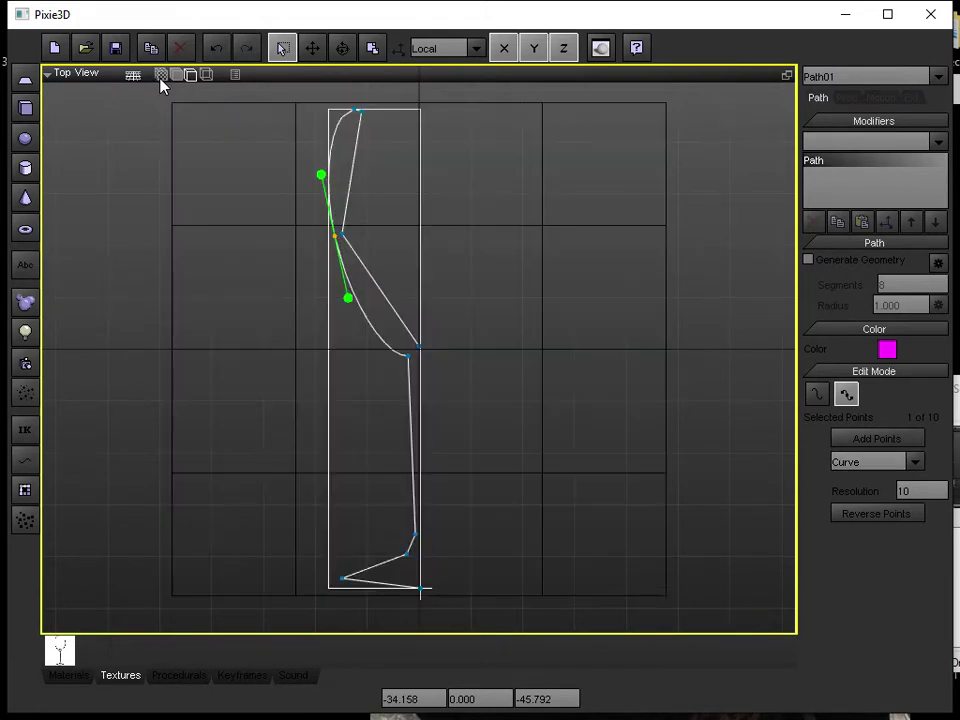
click(321, 177)
drag(321, 177, 336, 221)
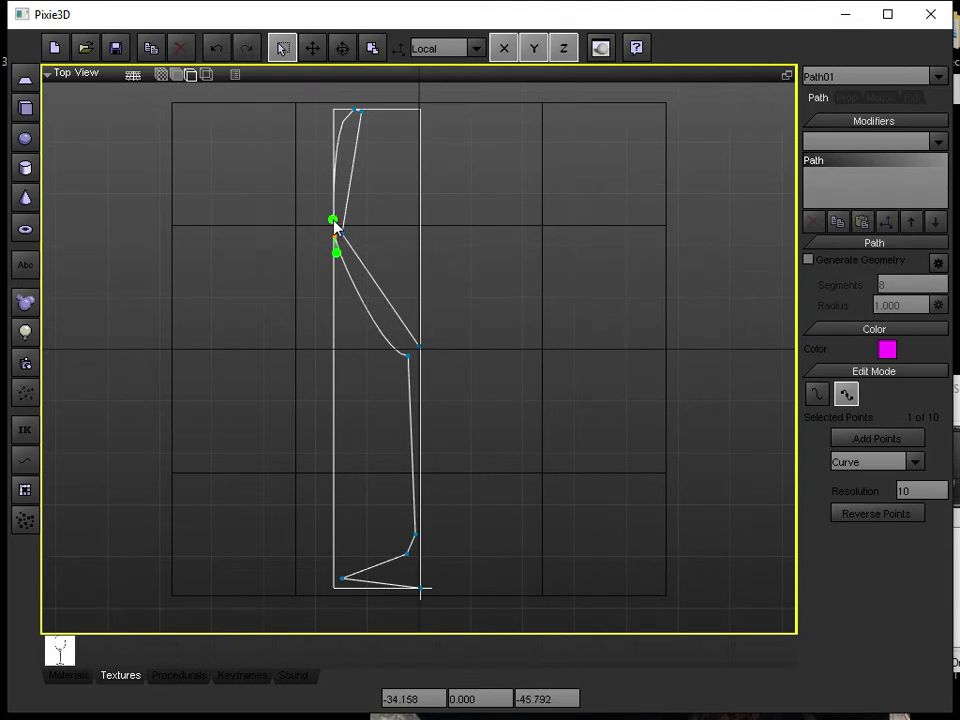
click(161, 75)
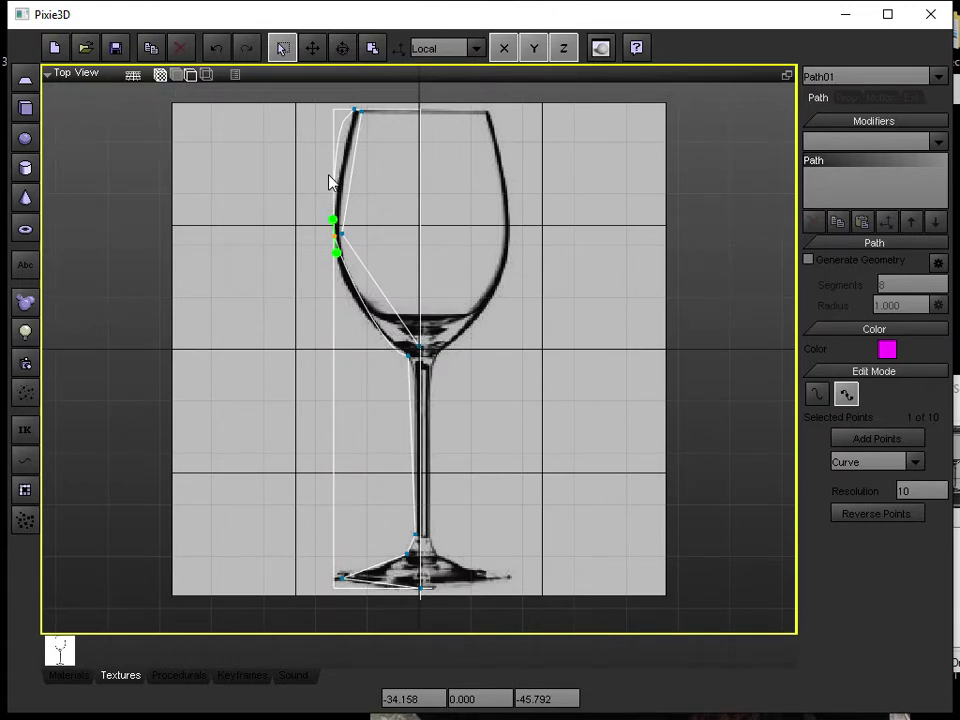
scroll(330, 182, up, 1)
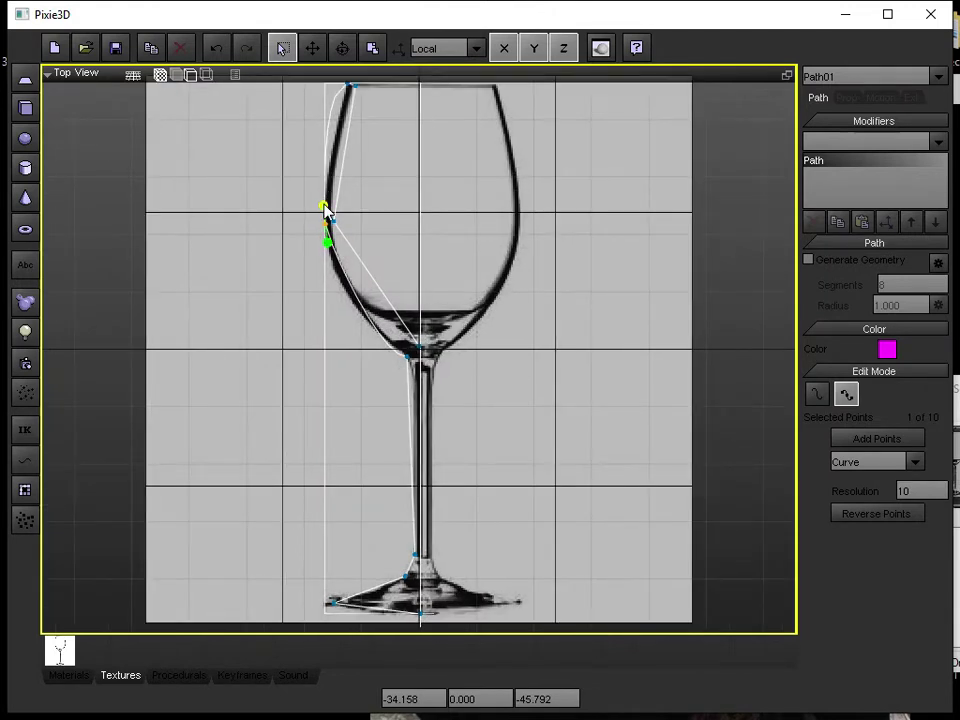
drag(325, 208, 325, 174)
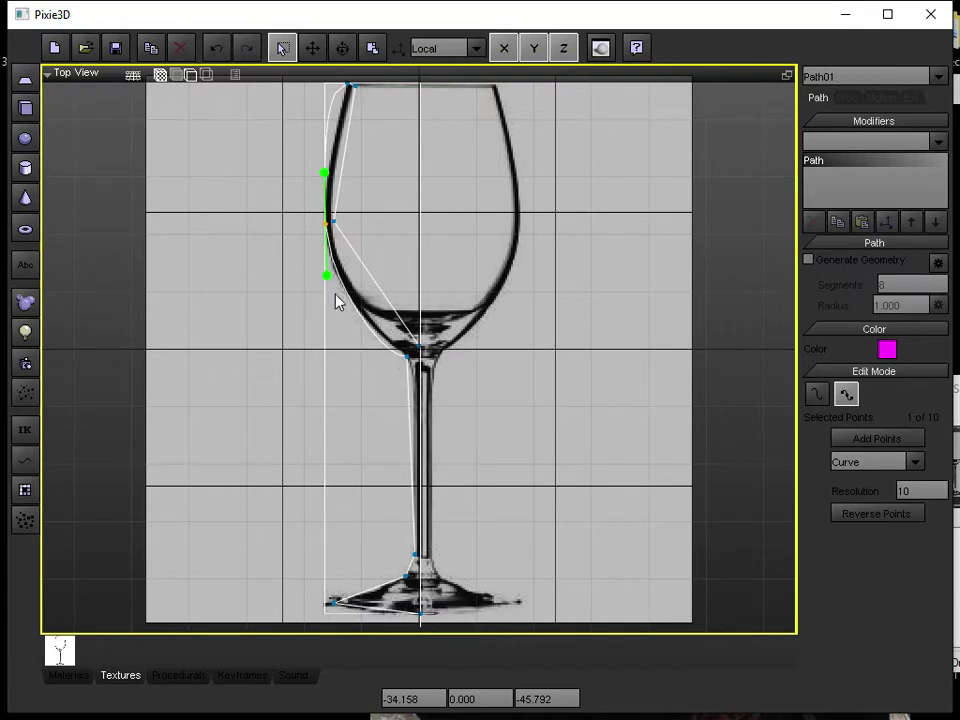
scroll(334, 283, down, 1)
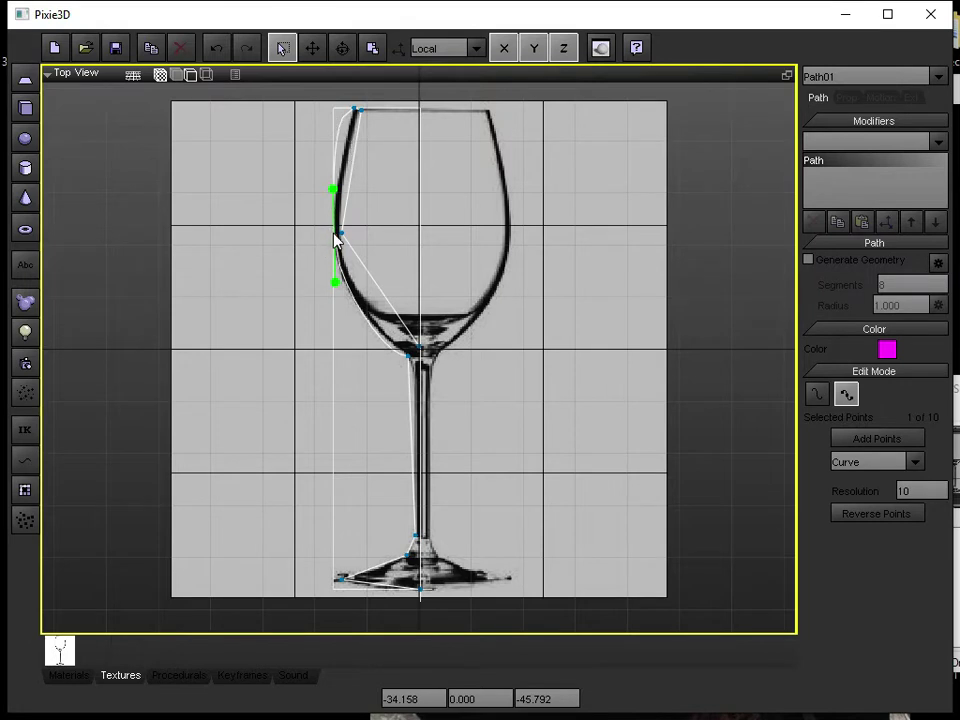
Change the outer rim point of the path to the Corner + Curve type
click(357, 114)
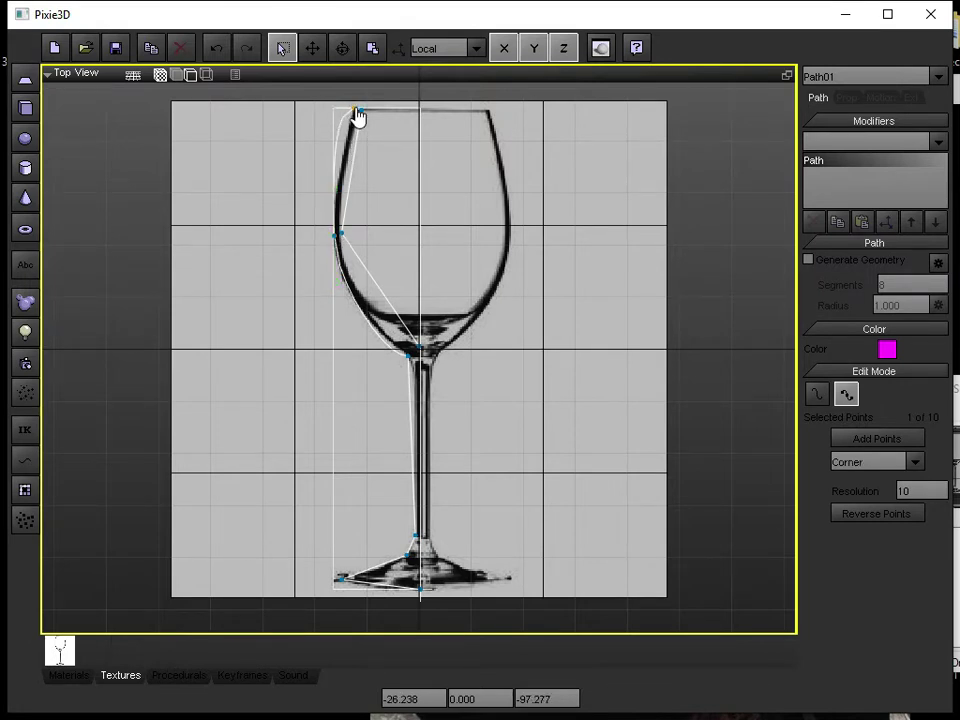
click(915, 462)
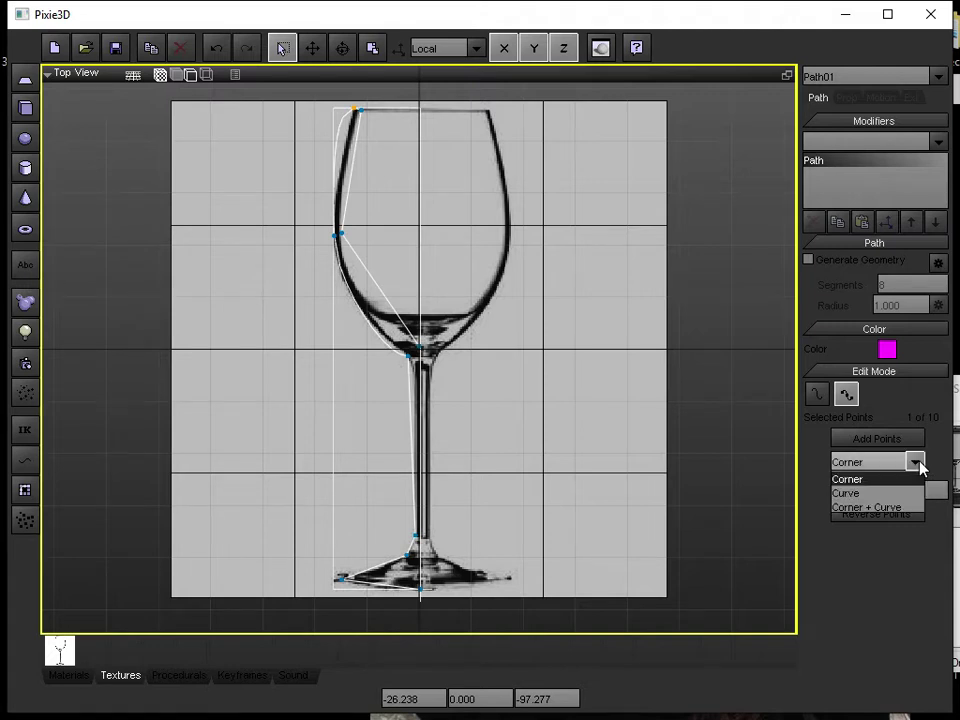
click(865, 508)
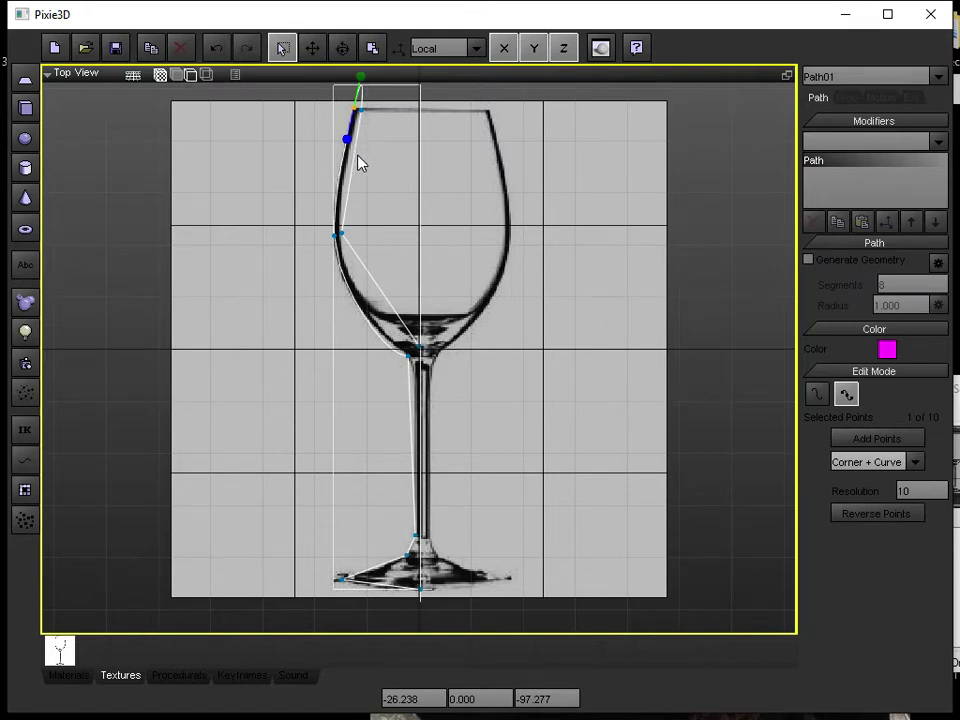
Tilt the upper curve handle of the outer rim point slightly outward, independently of its lower handle
click(388, 195)
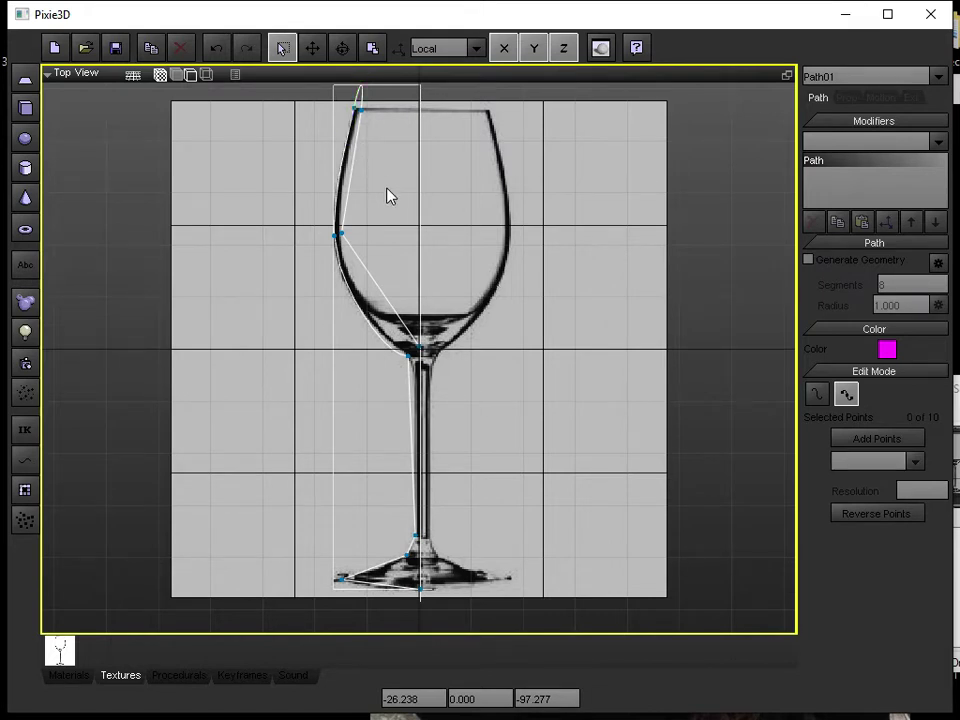
click(356, 112)
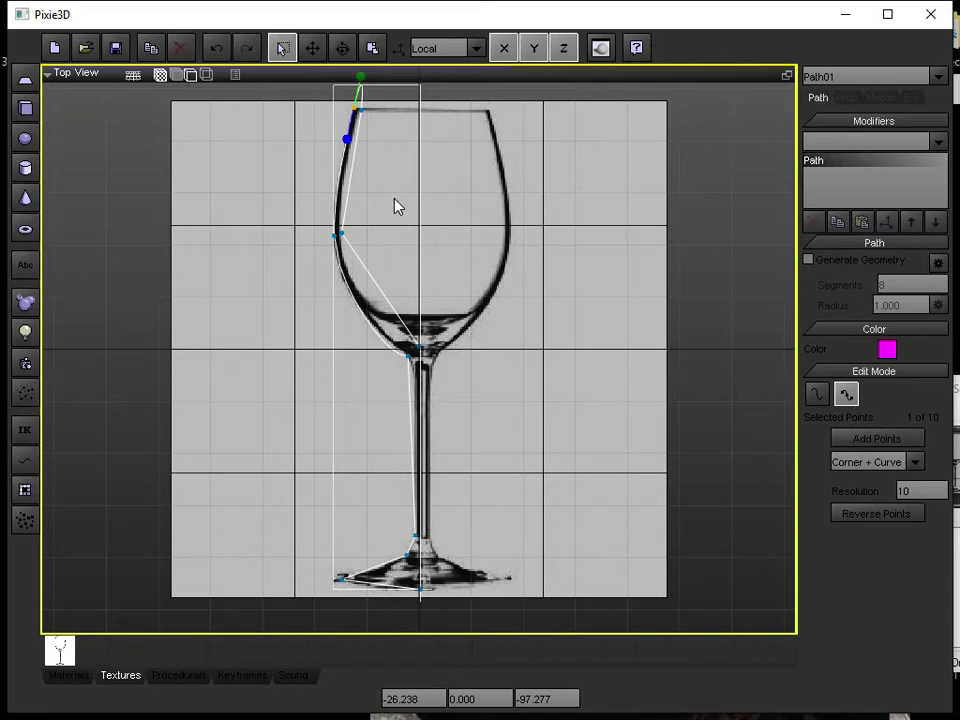
scroll(394, 206, down, 1)
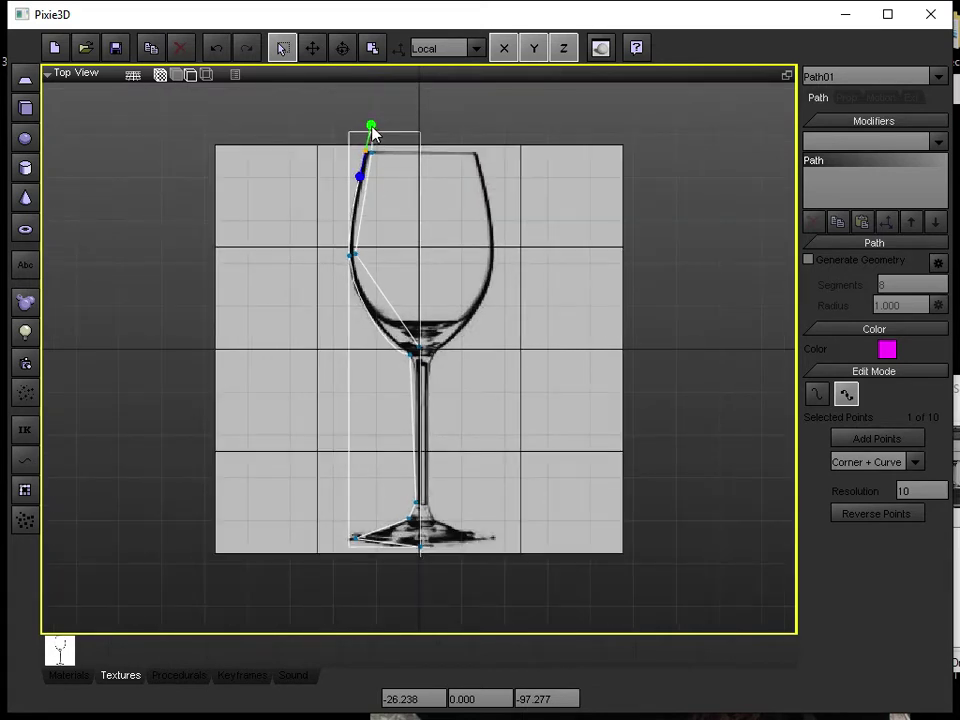
mouse_move(370, 127)
mouse_down()
mouse_move(355, 141)
mouse_move(364, 124)
mouse_move(401, 119)
mouse_move(392, 133)
mouse_move(362, 118)
mouse_up()
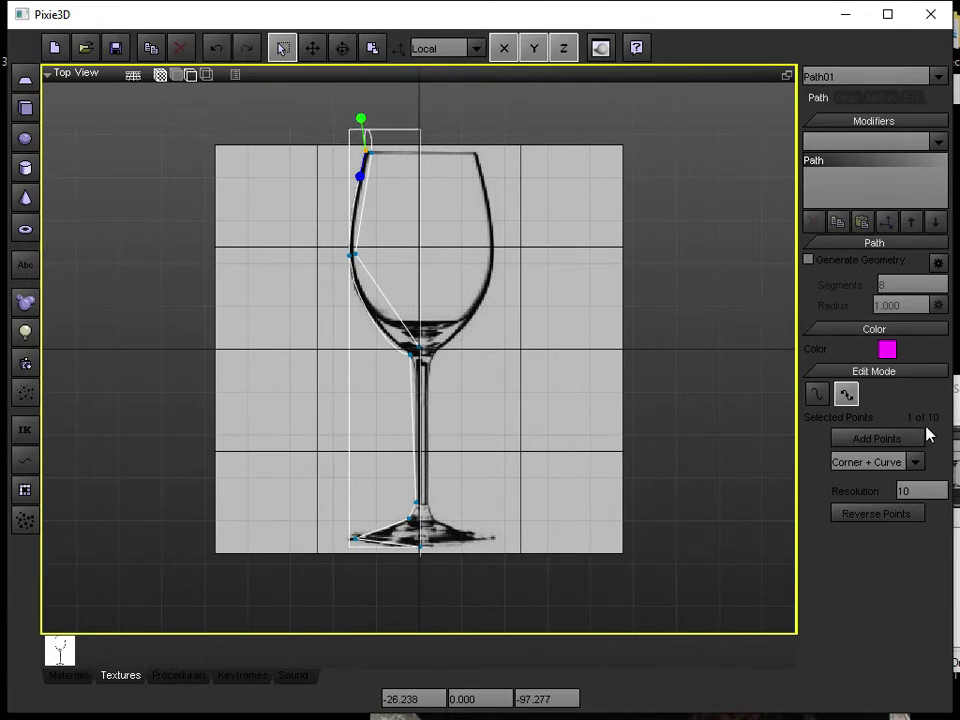
Change the outer rim point to the Curve type and shorten its handles, aligning them with the glass edge
click(915, 462)
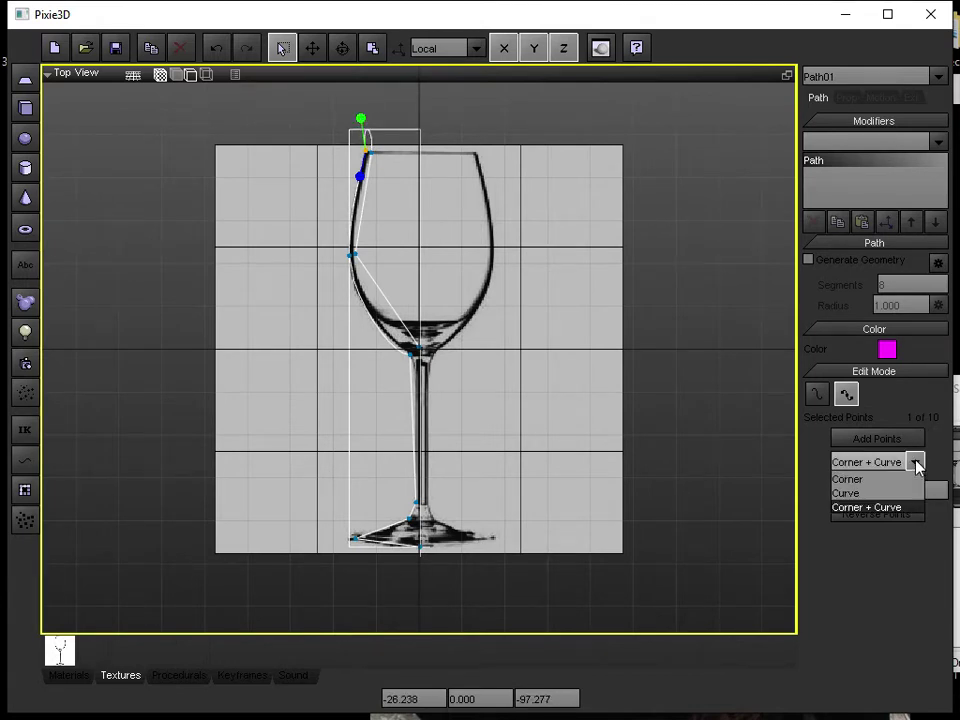
click(860, 494)
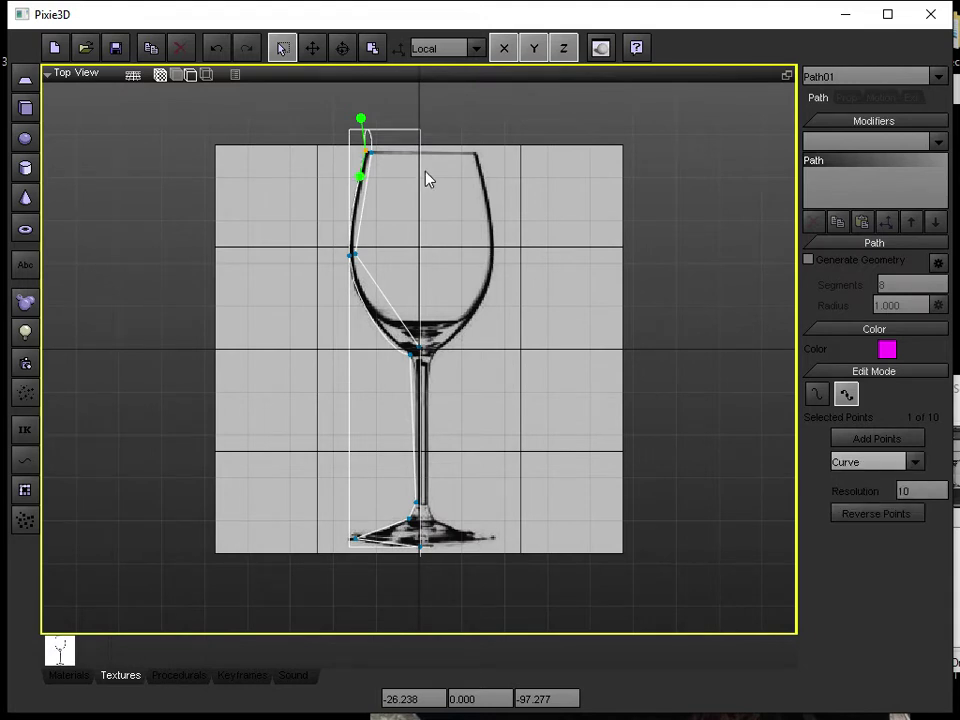
drag(362, 120, 369, 149)
drag(369, 146, 370, 147)
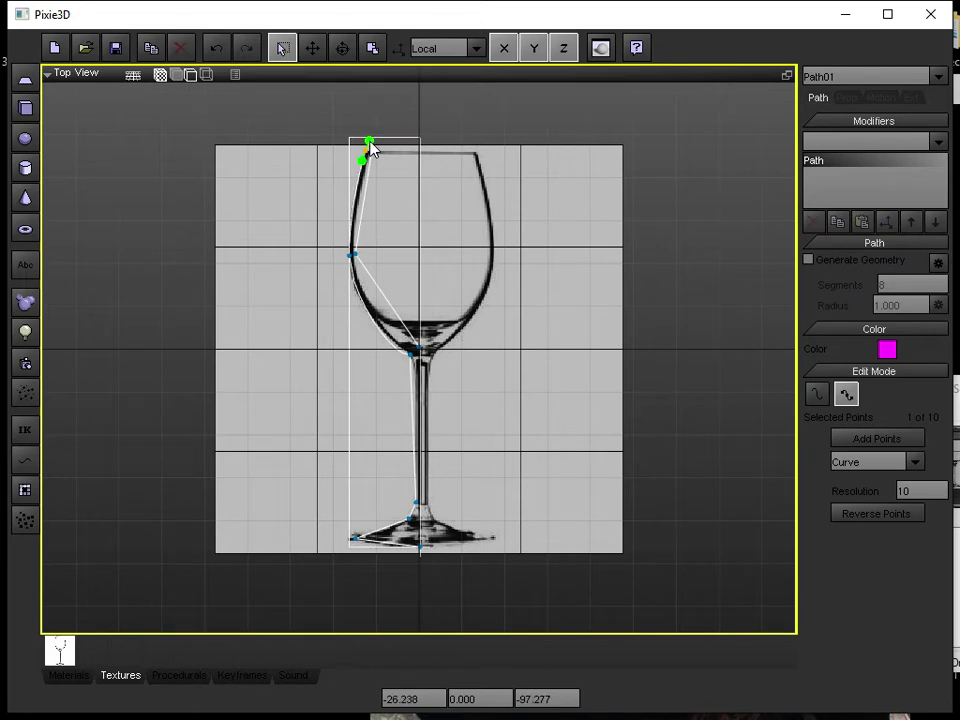
scroll(370, 146, down, 1)
scroll(370, 147, up, 2)
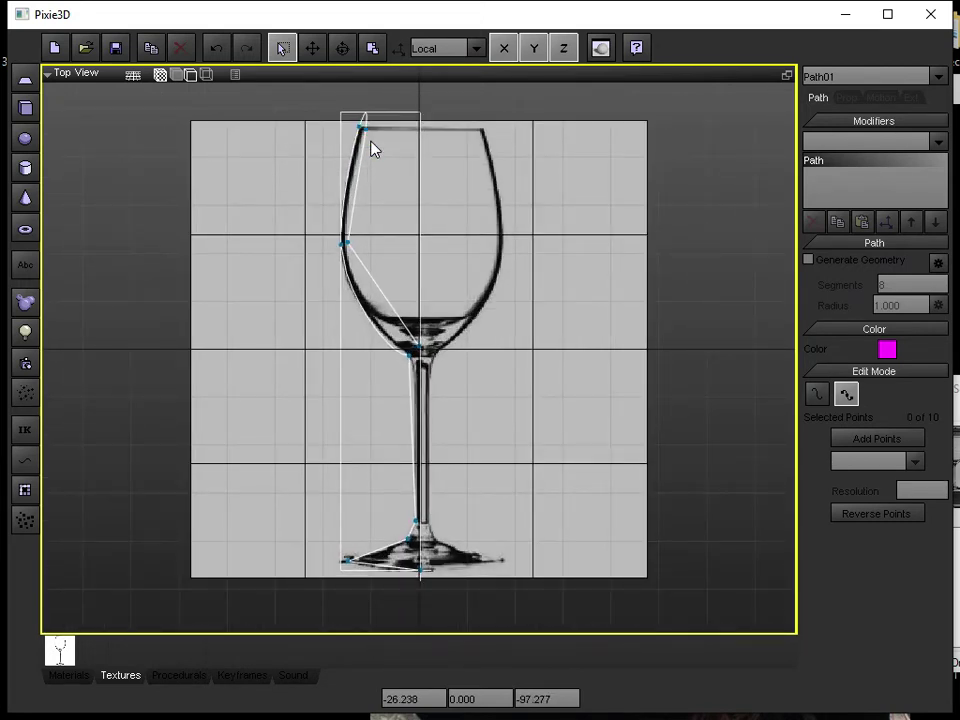
Change the outer path point where the bowl meets the stem to Curve and pull its handles in close to the point
click(408, 362)
click(413, 364)
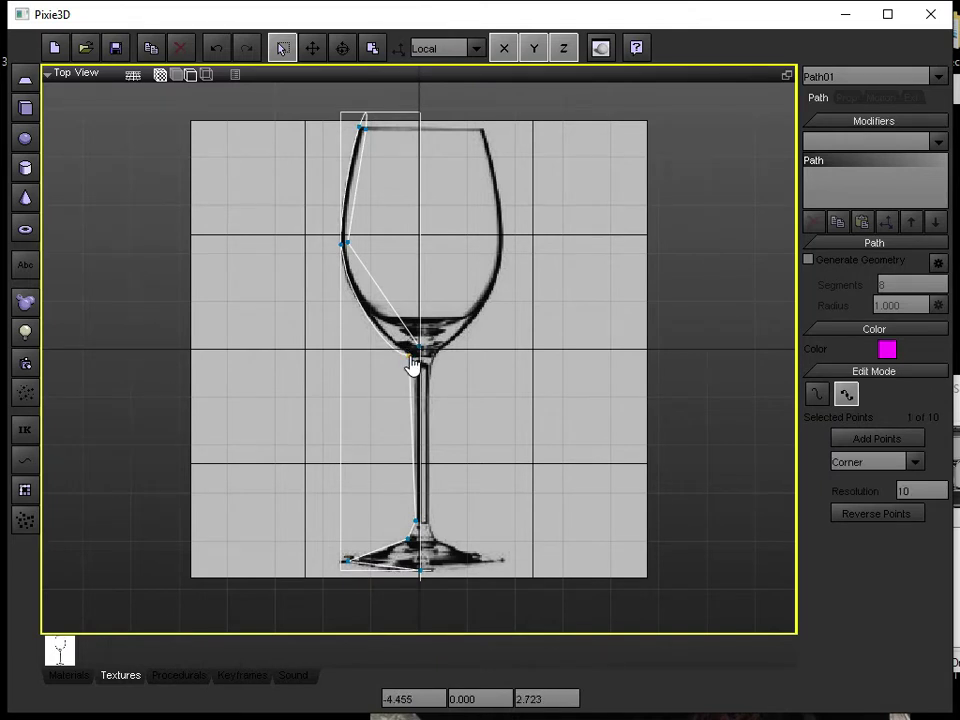
click(915, 463)
click(849, 494)
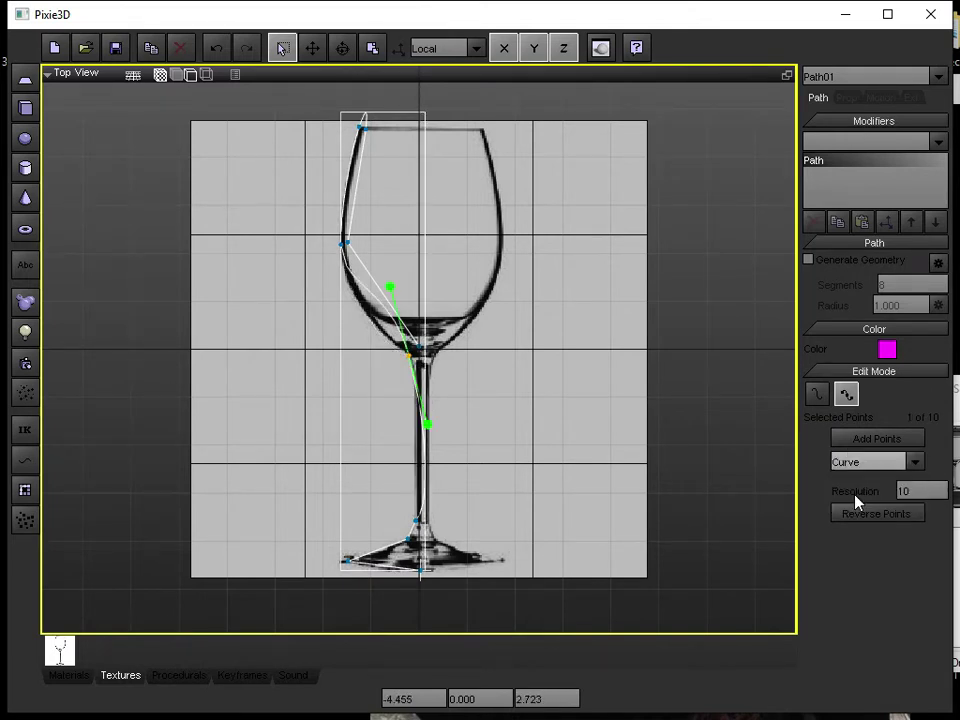
drag(391, 288, 405, 347)
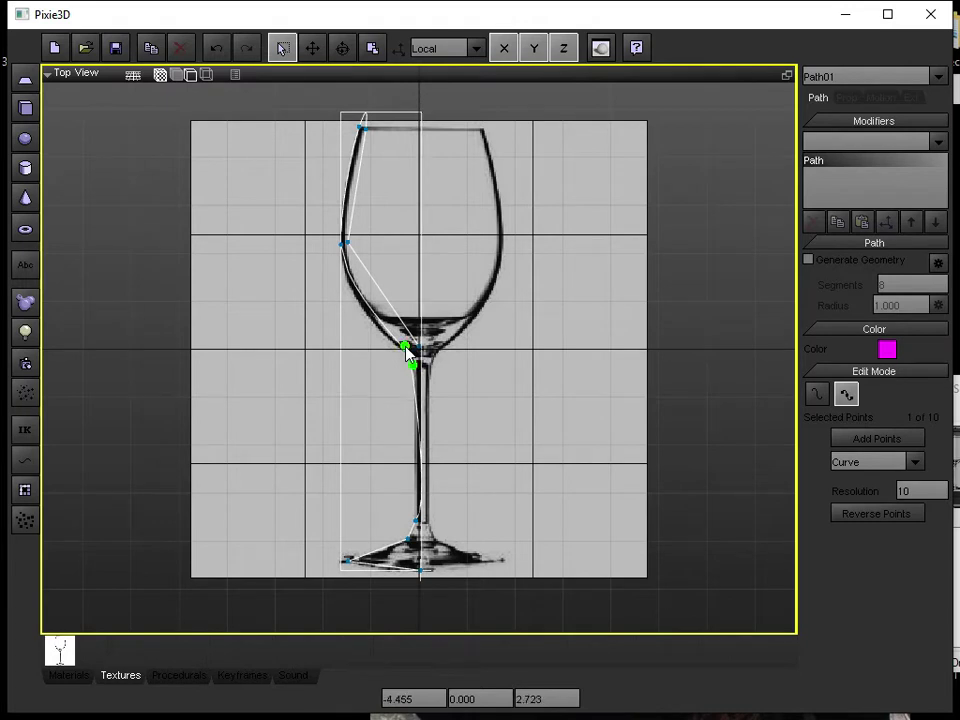
Change the path point at the stem's lower end to the Curve type and tilt its handles toward horizontal
click(415, 519)
click(914, 462)
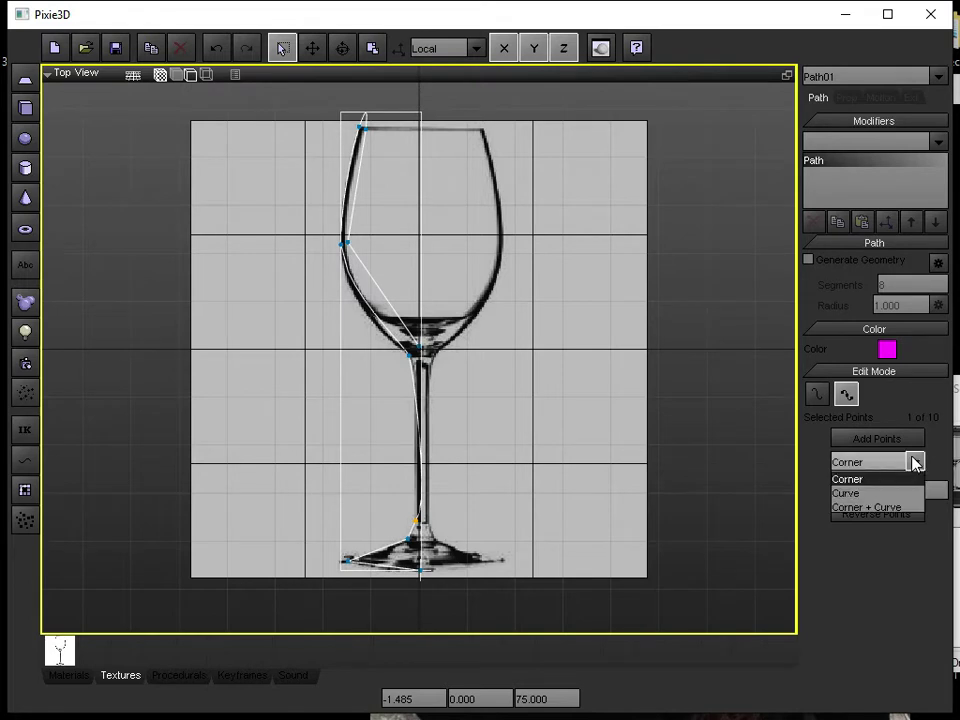
click(853, 494)
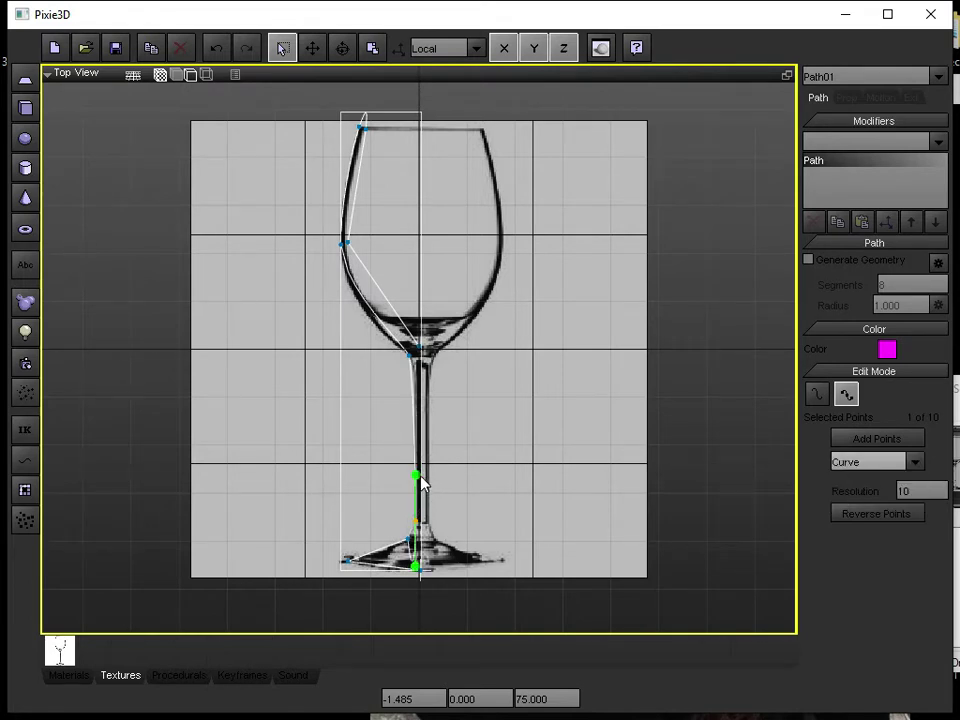
drag(417, 476, 447, 513)
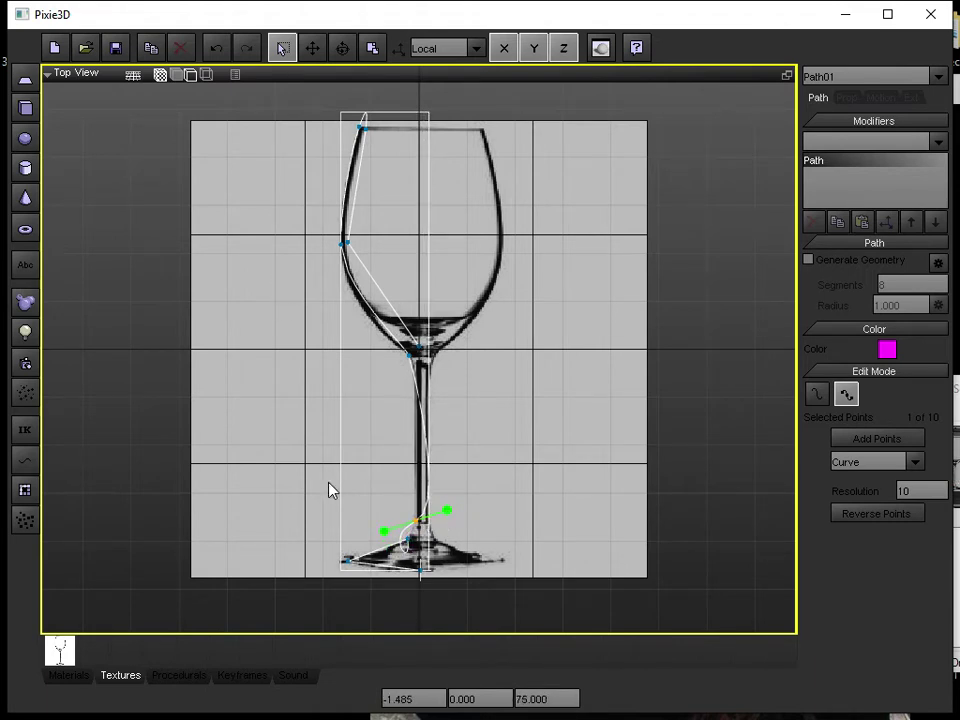
Change the path point at the top of the foot to Curve and turn the handles of the stem's lower point vertical
click(642, 535)
click(409, 550)
click(912, 462)
click(855, 497)
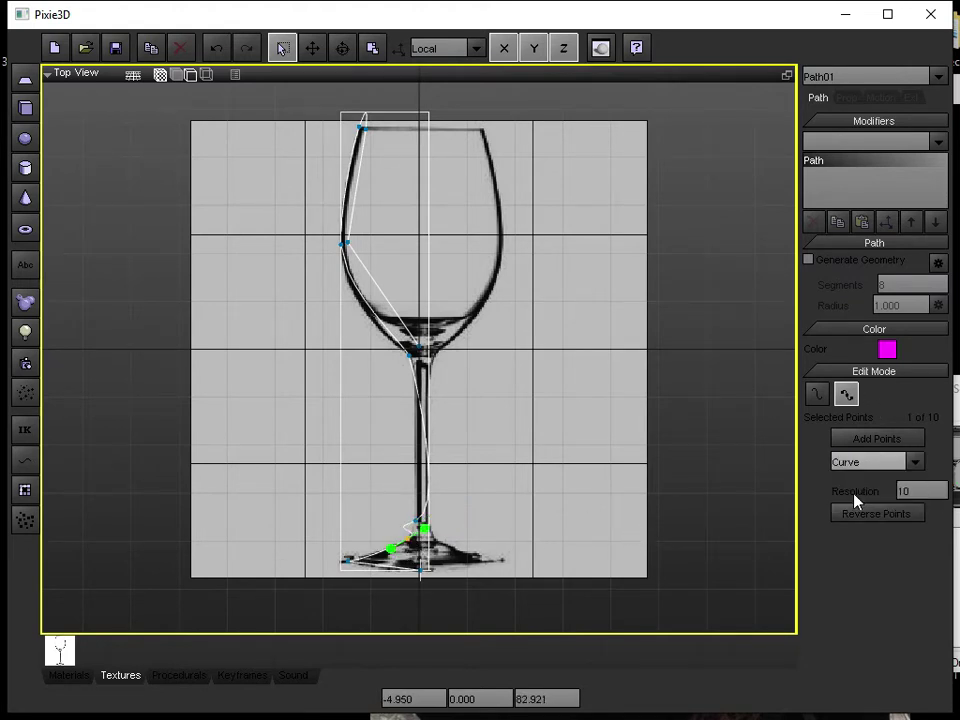
drag(425, 535, 414, 504)
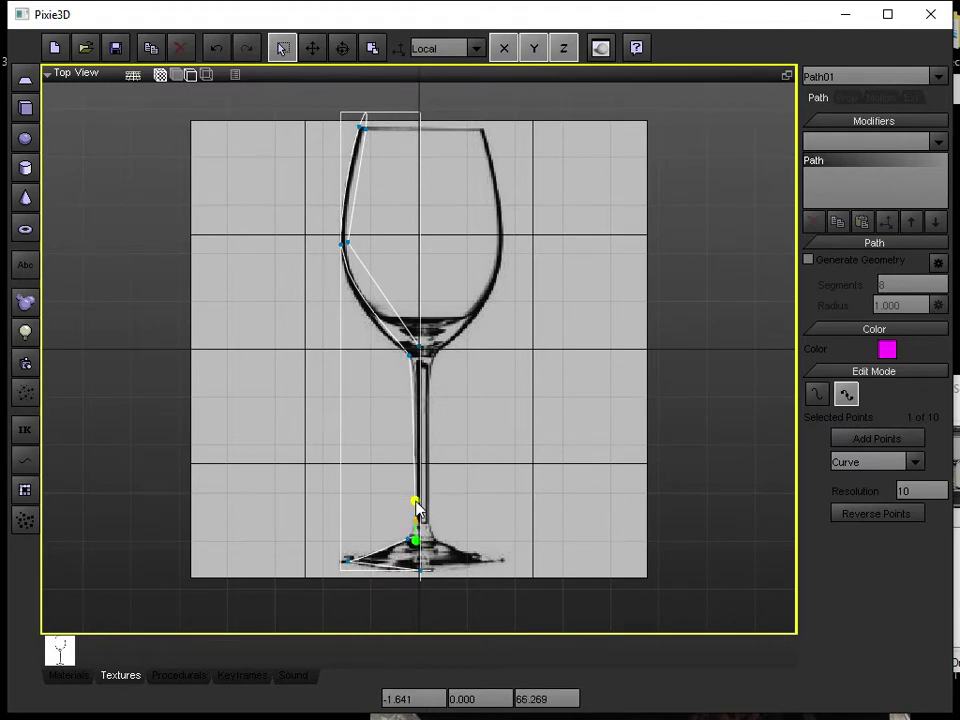
click(408, 543)
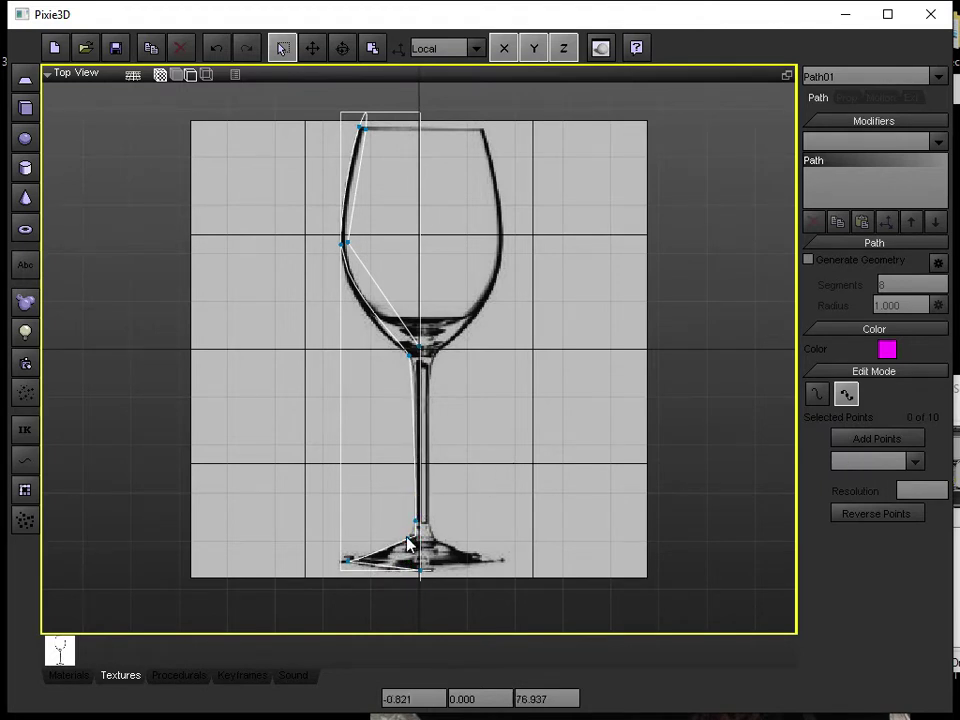
Change the path point at the foot's outer edge to the Curve type and pull its handles in close to the point
click(348, 562)
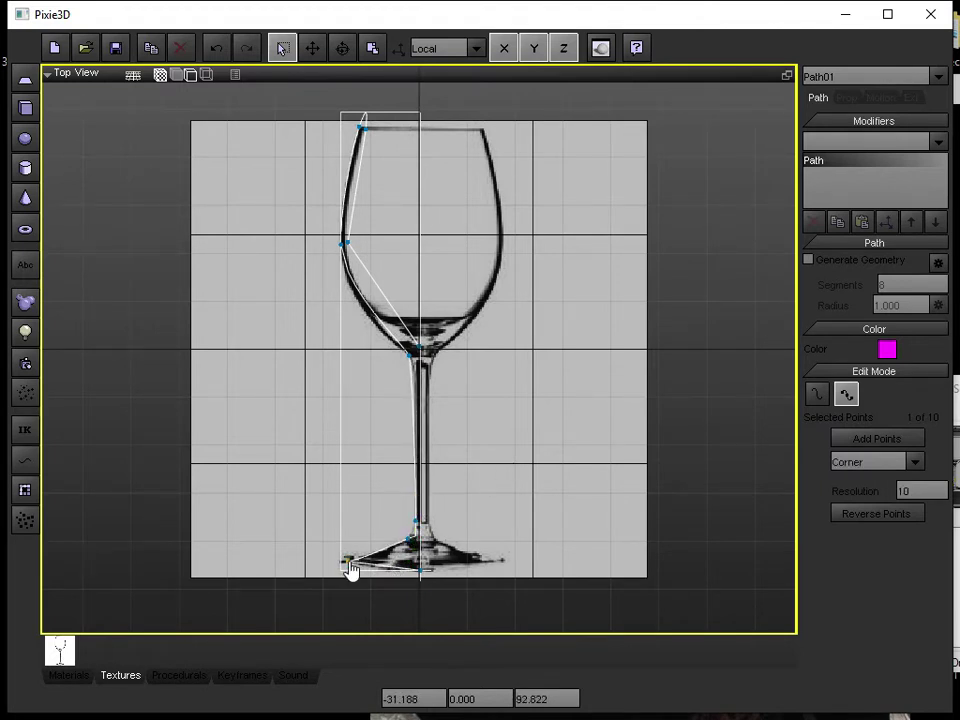
click(915, 461)
click(846, 493)
mouse_move(345, 561)
mouse_down()
mouse_move(352, 553)
mouse_move(355, 565)
mouse_move(348, 561)
mouse_up()
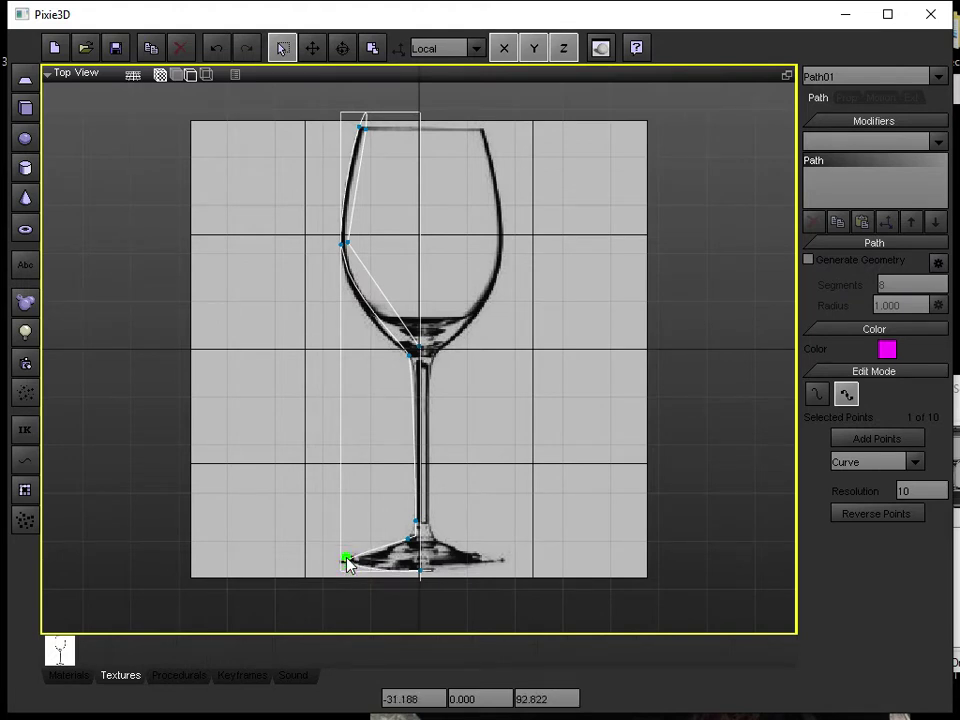
Change the path point at the bottom centre of the foot to the Curve type
click(423, 580)
click(915, 463)
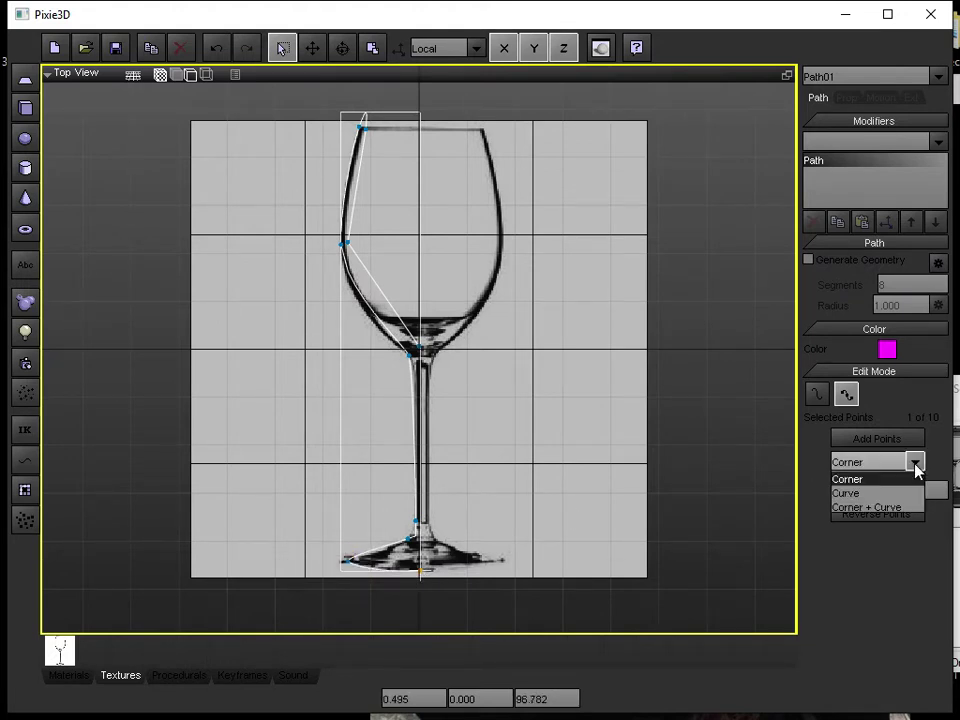
click(870, 494)
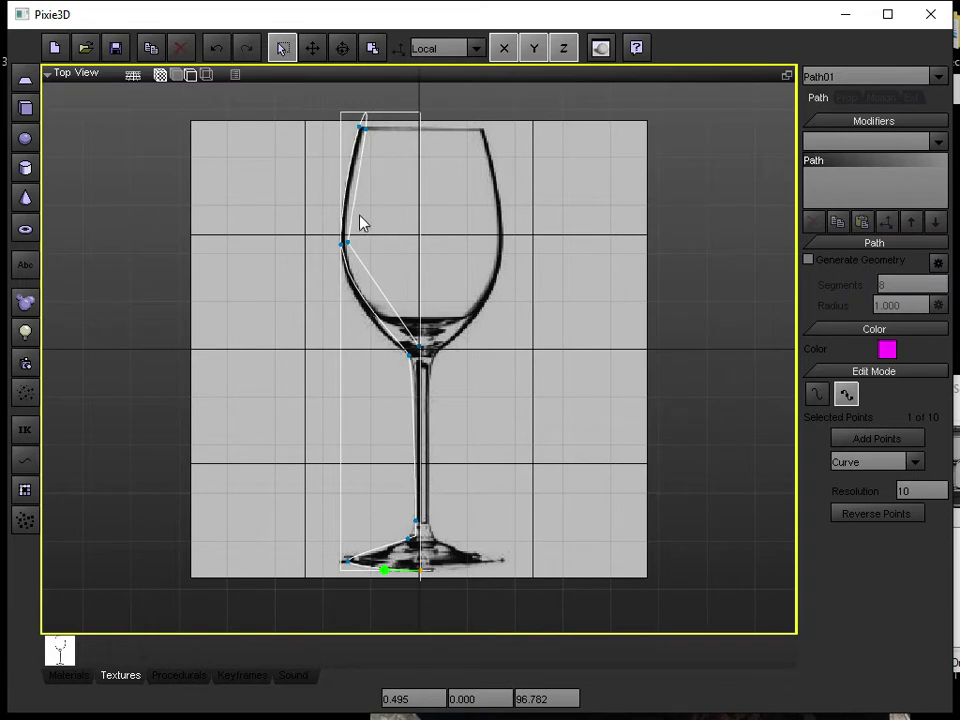
Change the inner point at the bowl's widest part to Curve and shorten its handles to a nearly vertical direction
click(346, 247)
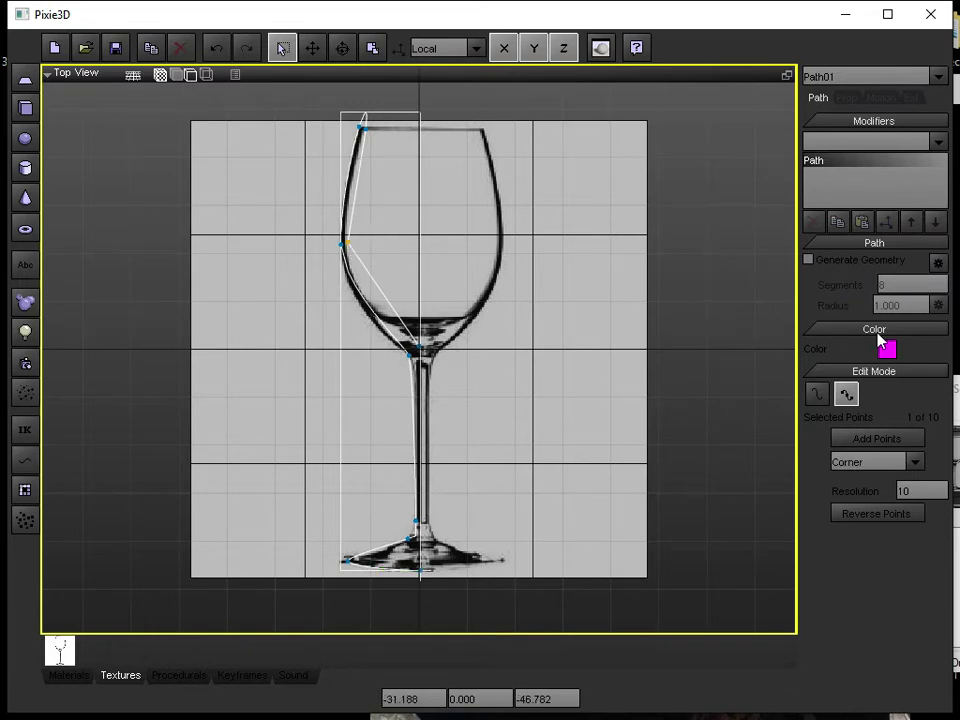
click(918, 463)
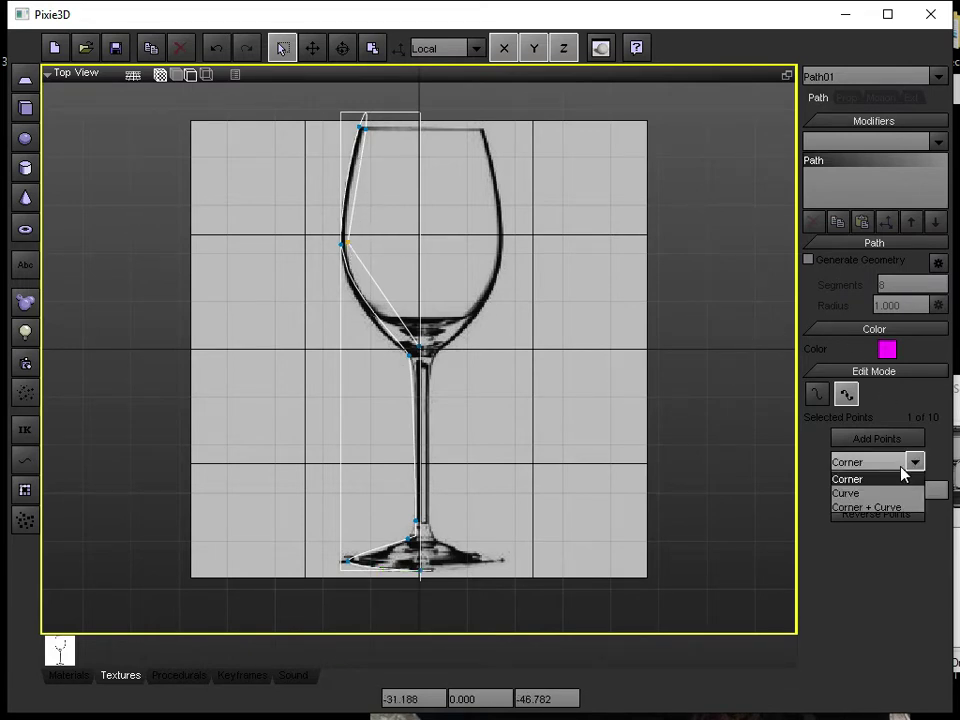
click(838, 492)
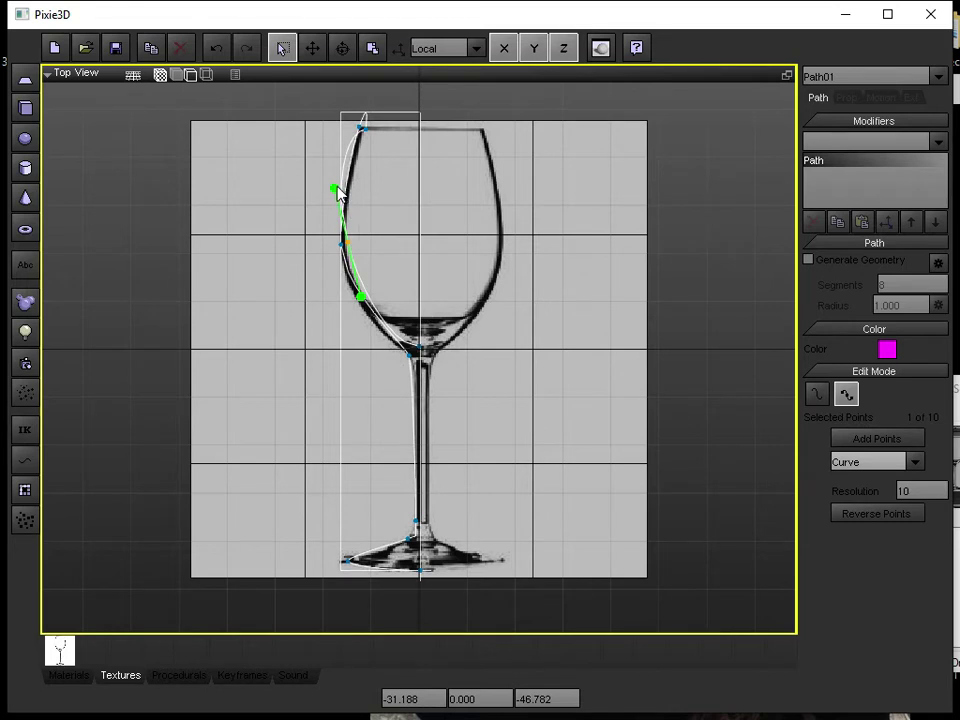
drag(338, 193, 350, 240)
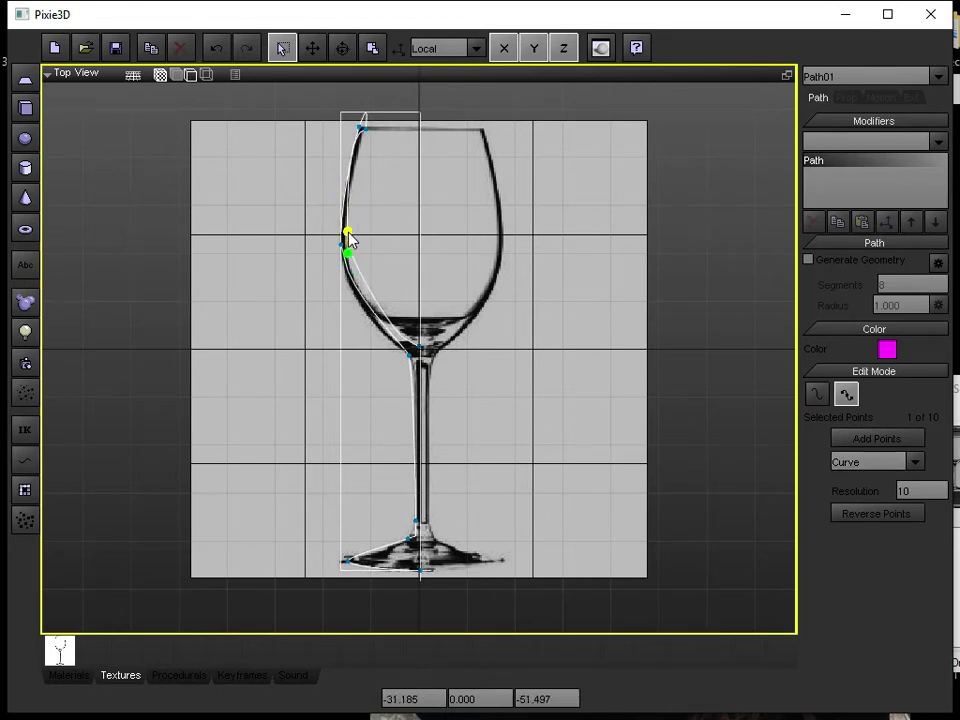
Change the inner bottom point of the bowl on the centre line to Curve and extend its handle outward along the lower bowl wall
click(422, 356)
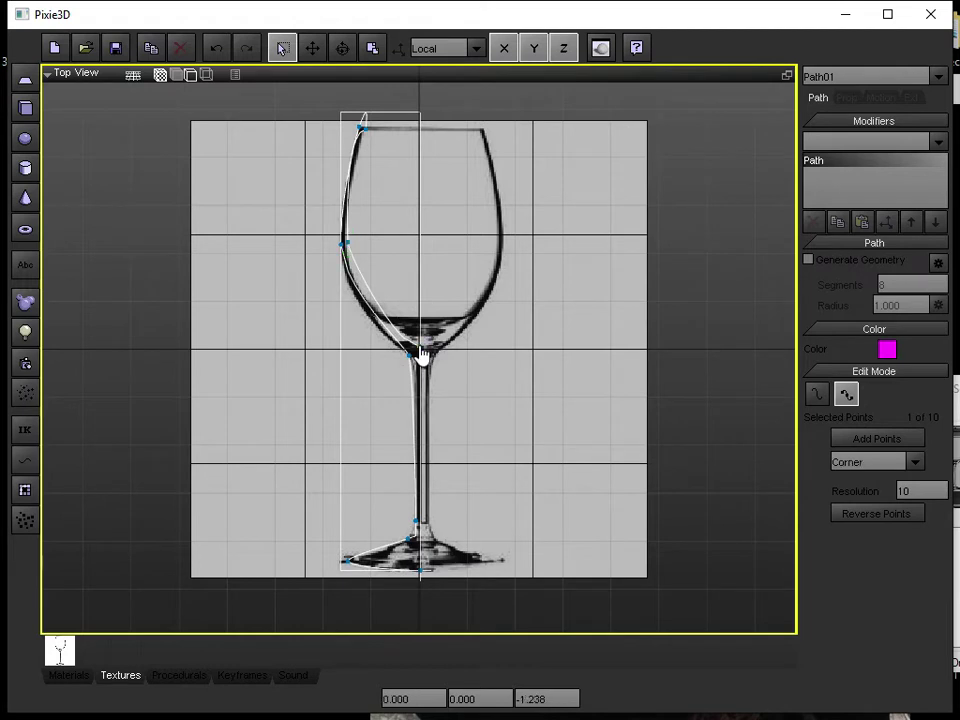
click(911, 462)
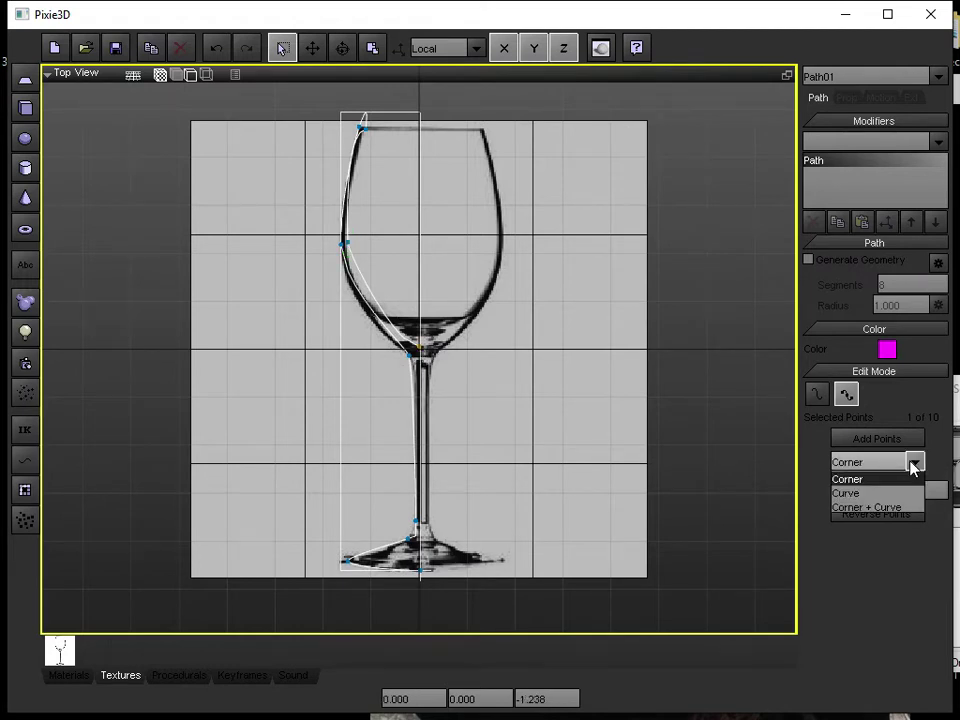
click(848, 493)
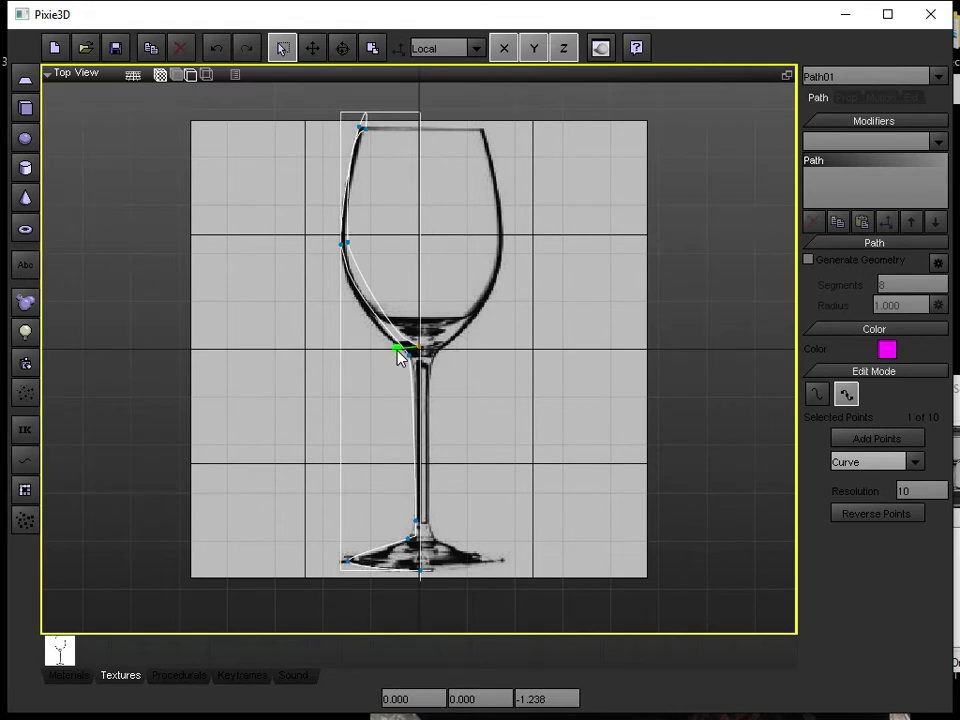
drag(396, 345, 360, 301)
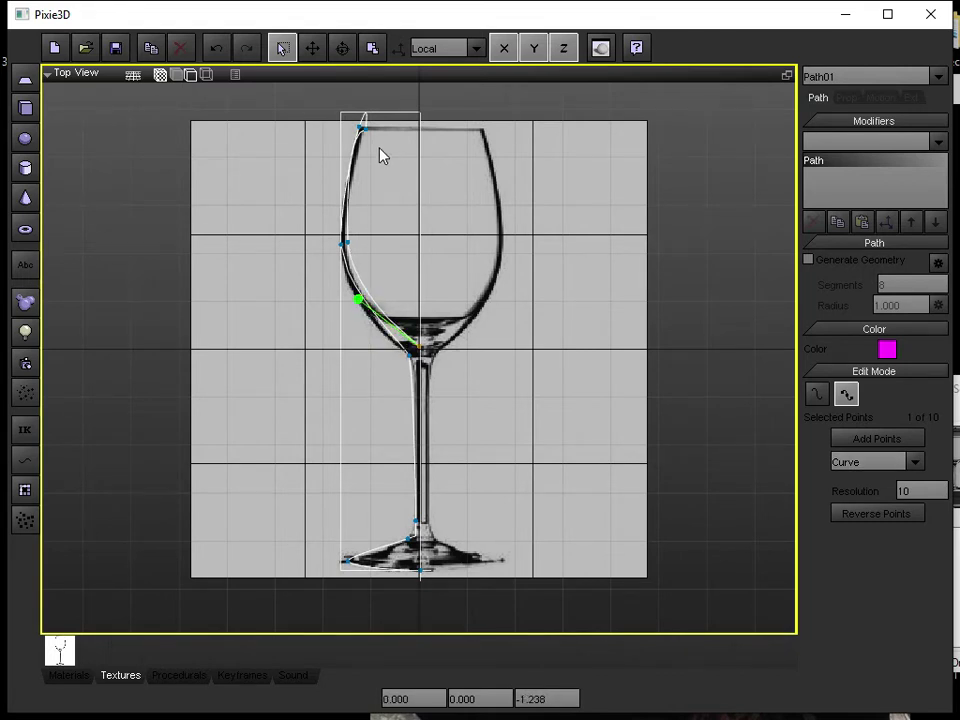
Change the inner rim point to the Curve type and tilt its handles to follow the slope of the glass wall
scroll(380, 155, up, 1)
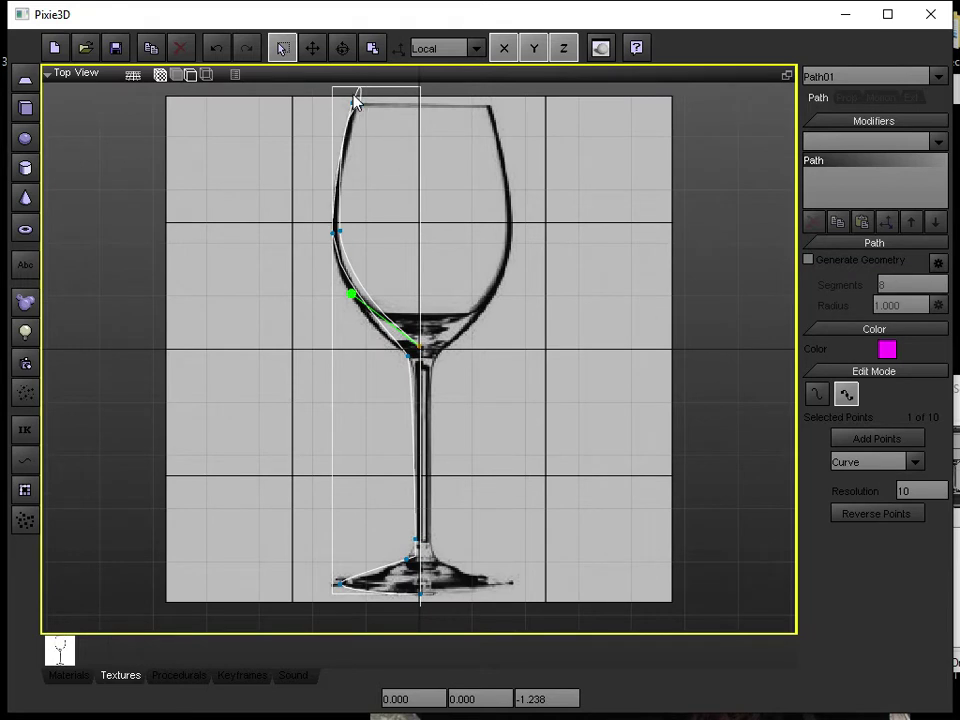
click(358, 104)
click(915, 461)
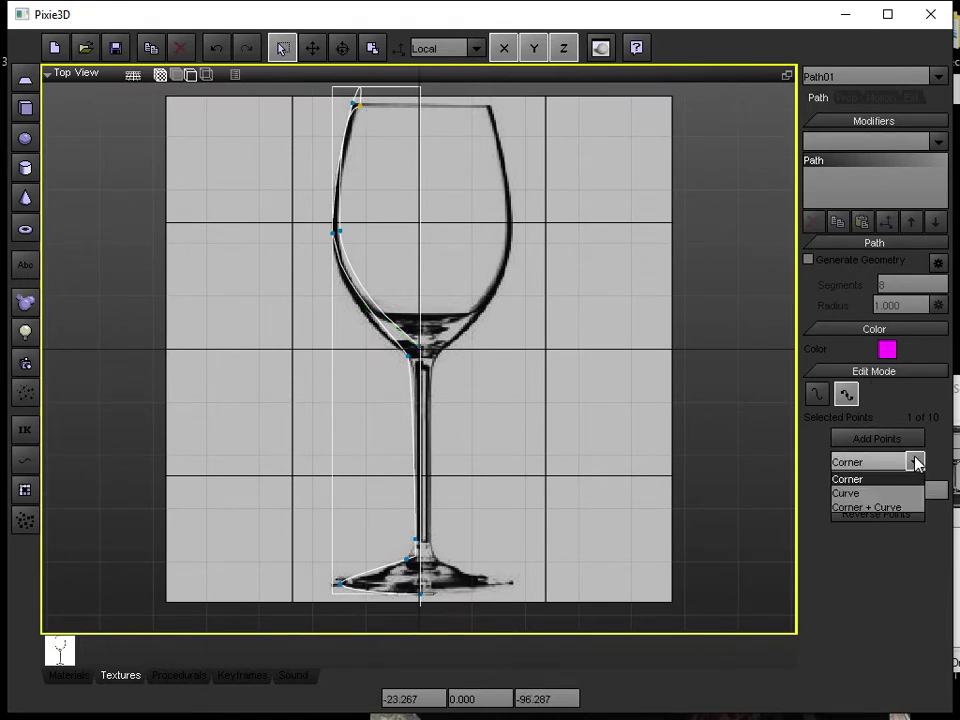
click(846, 493)
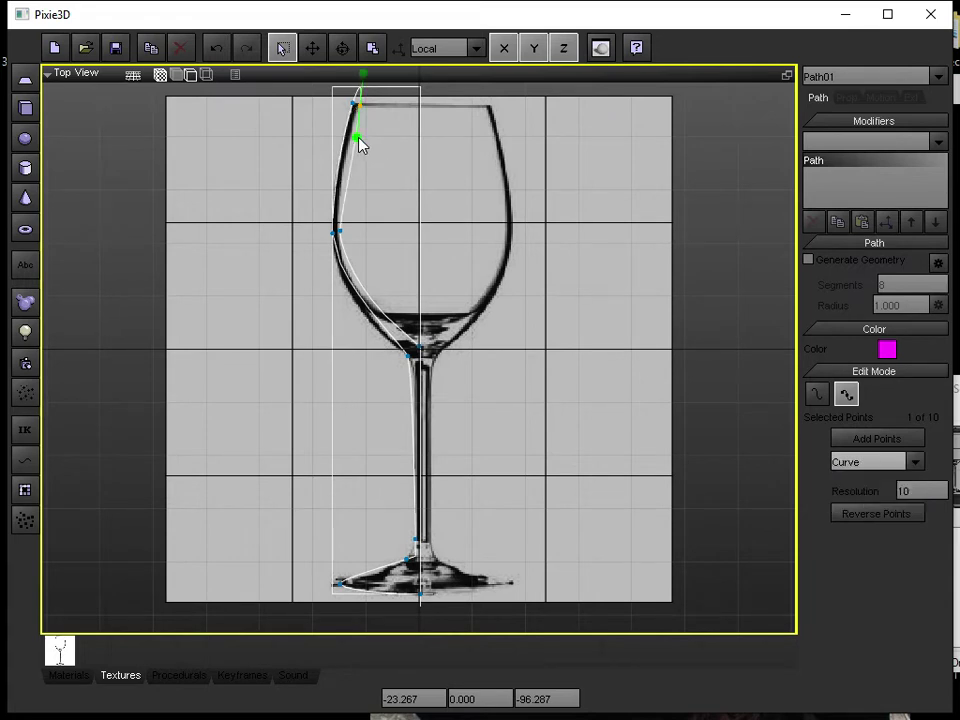
drag(358, 140, 349, 150)
scroll(366, 184, down, 1)
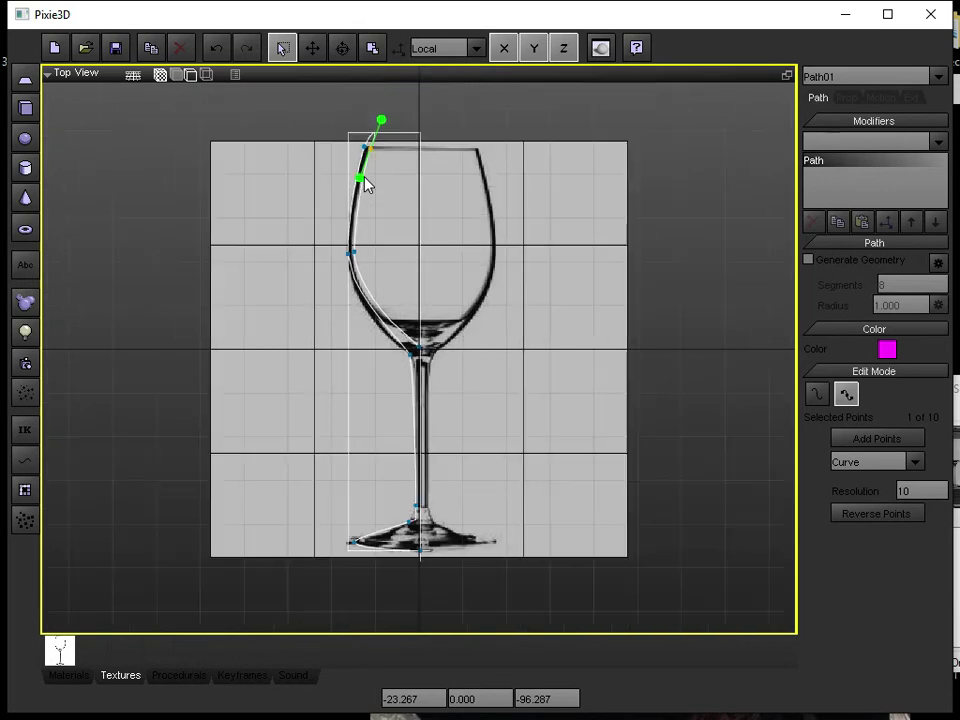
Move the inner and outer rim points together down along the glass wall to about X -26.6, Z -90.4
click(424, 182)
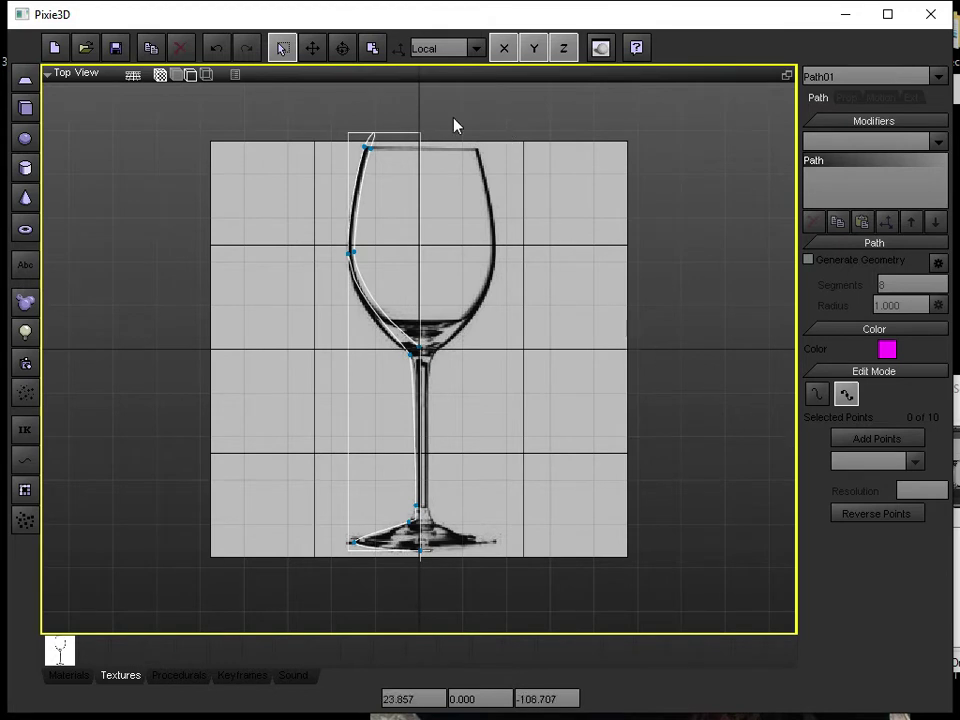
drag(346, 127, 386, 163)
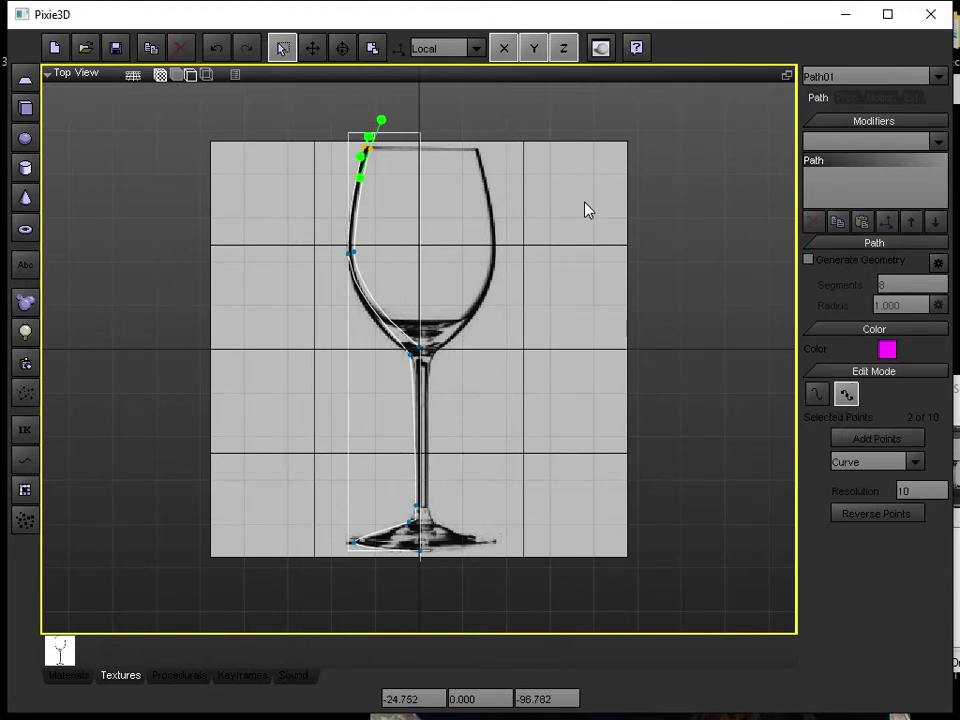
click(316, 52)
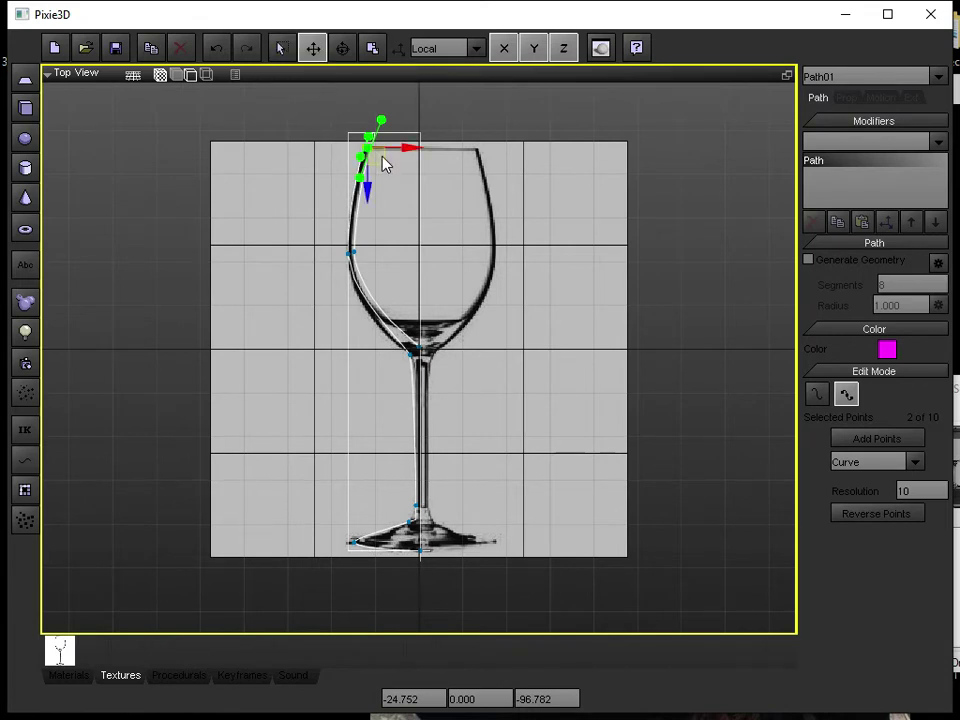
drag(376, 164, 372, 170)
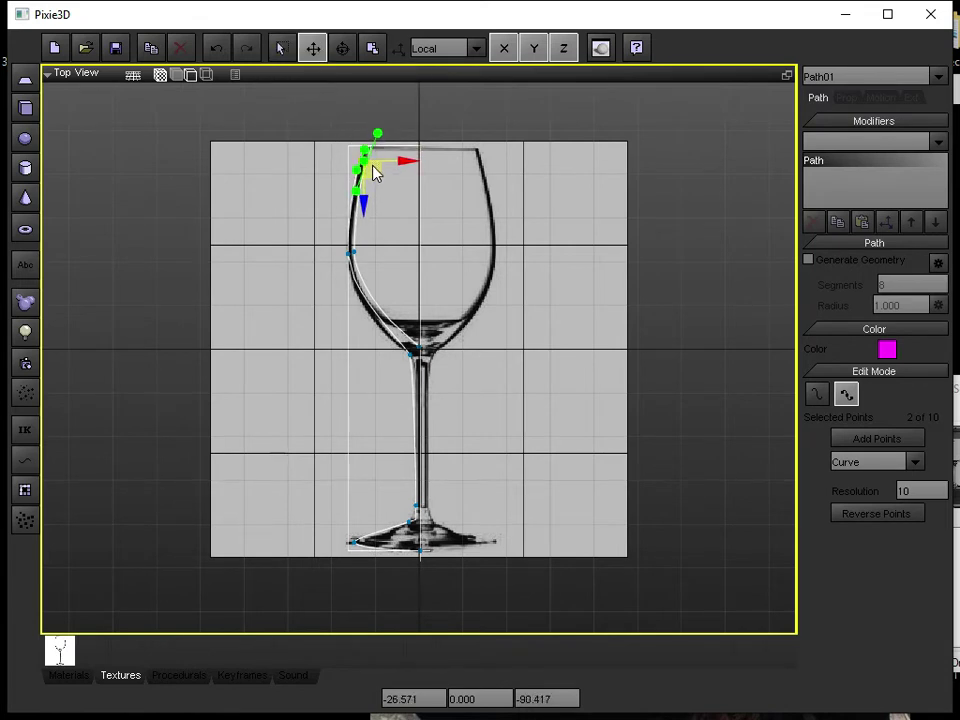
click(392, 193)
Adjust the handles of the inner point at the bowl's widest part and lengthen the outer point's vertical handles to follow the blueprint
scroll(392, 193, up, 1)
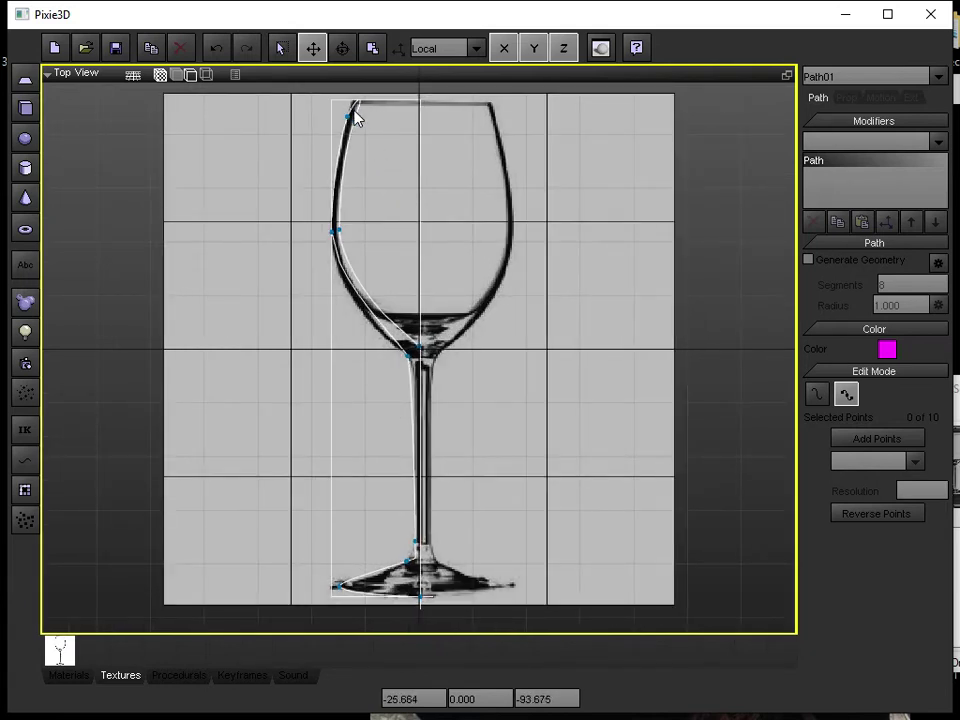
click(341, 240)
drag(341, 225, 343, 197)
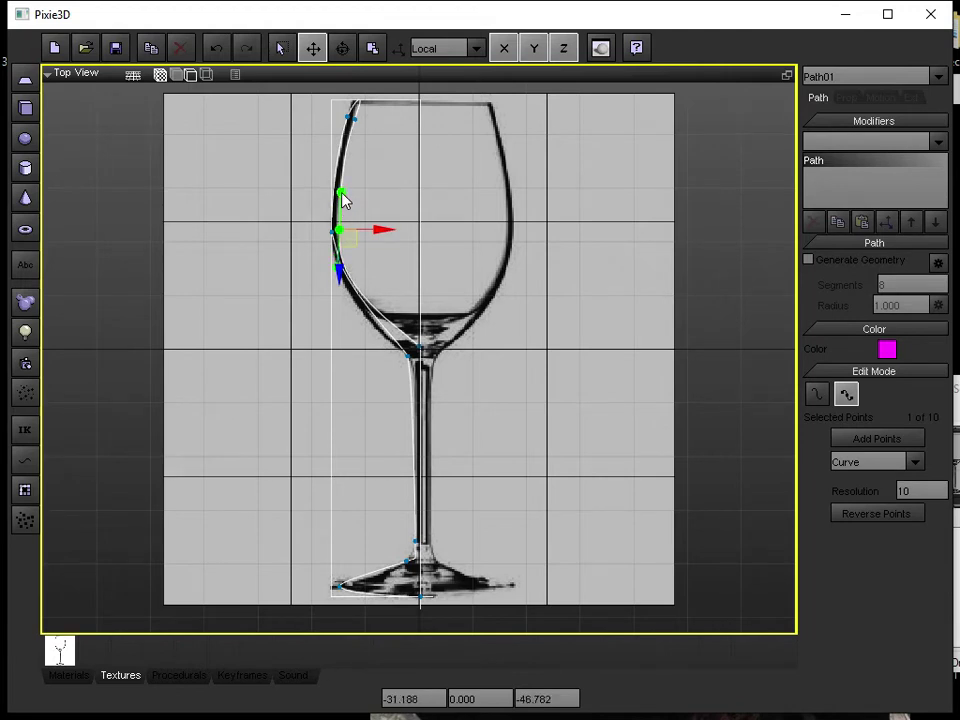
click(315, 272)
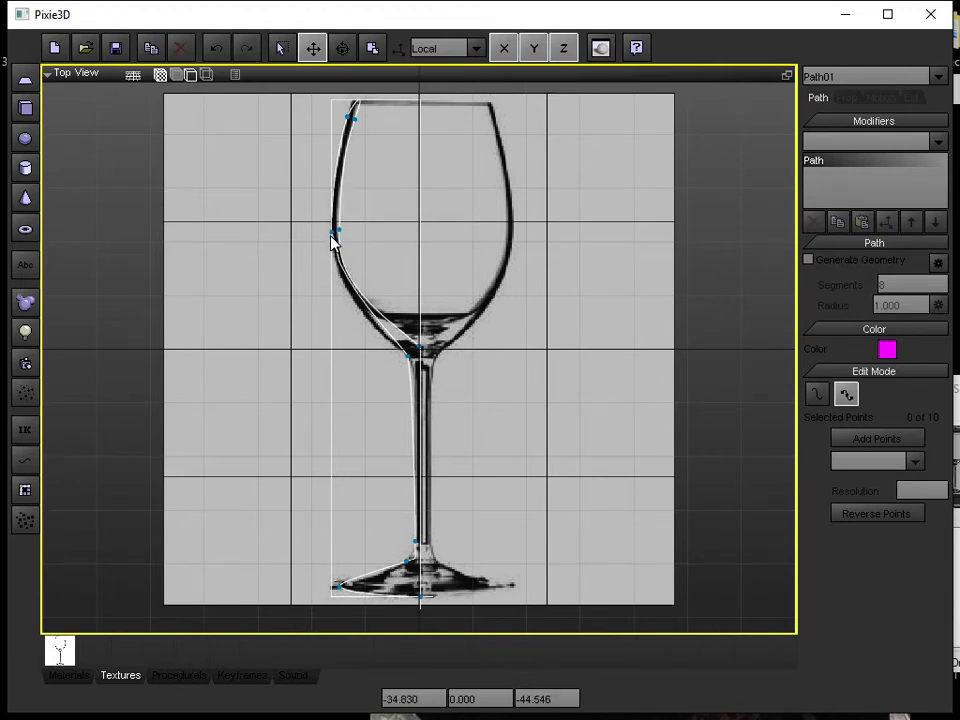
click(333, 238)
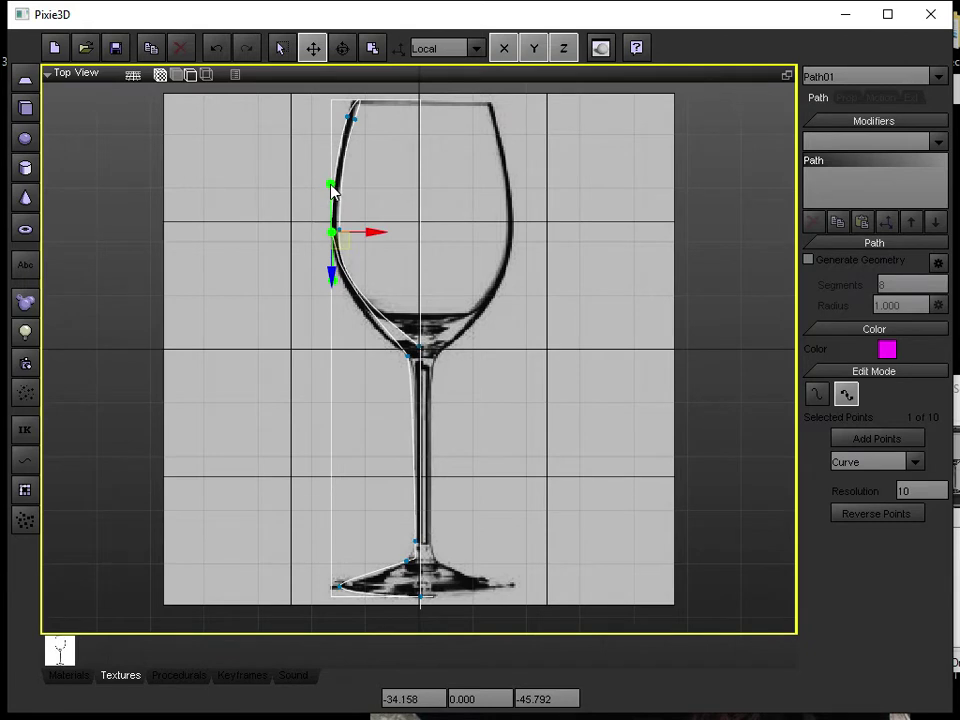
drag(332, 186, 333, 163)
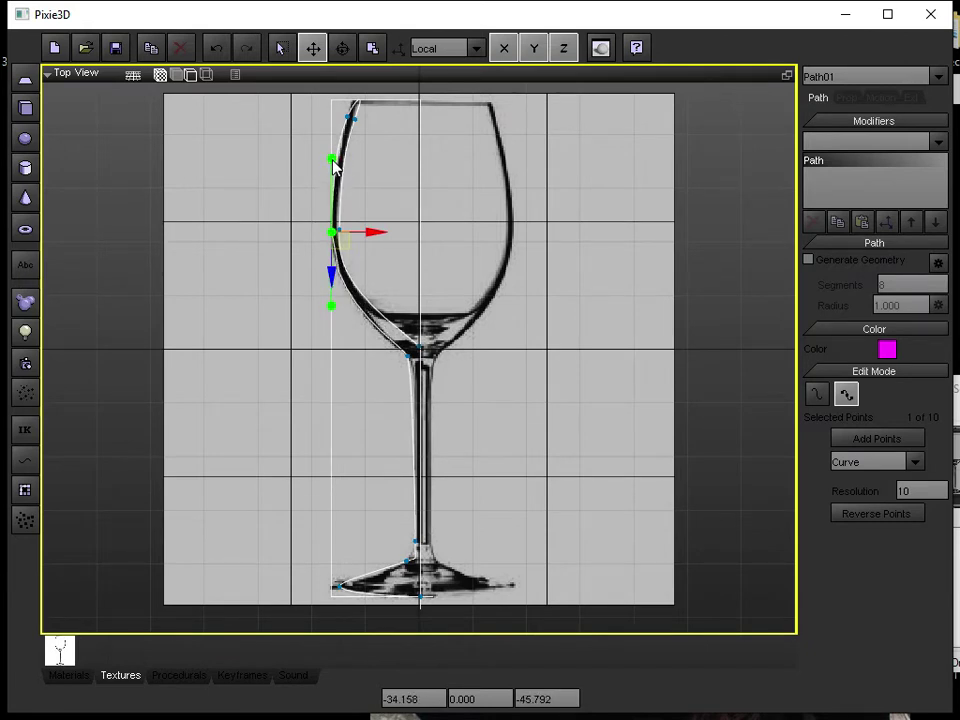
click(309, 394)
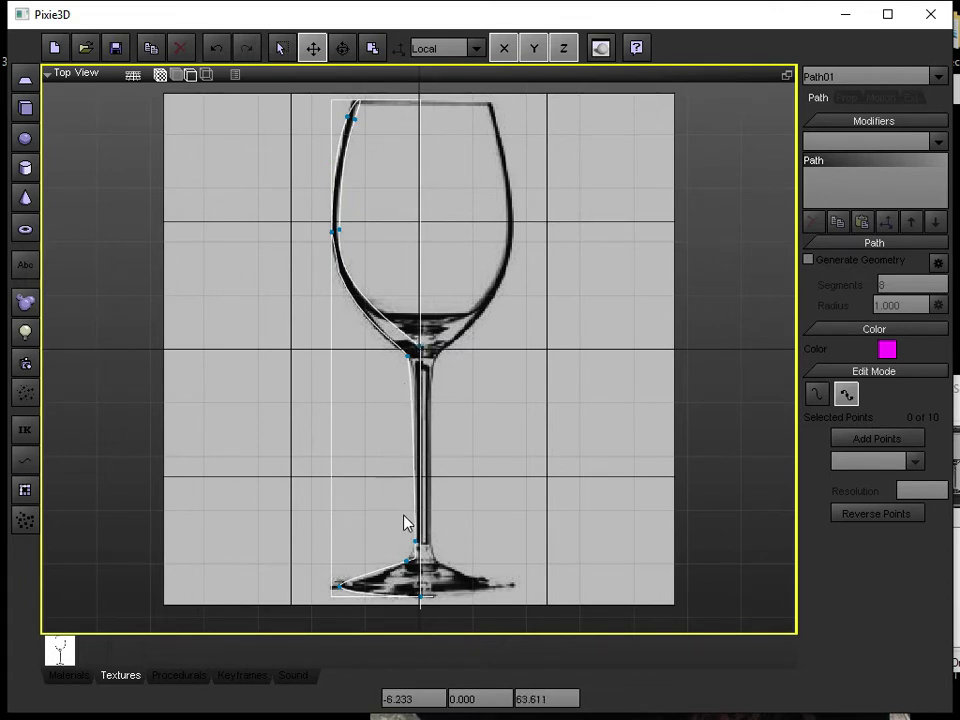
Change the path point at the outer edge of the foot to the Corner type
click(407, 564)
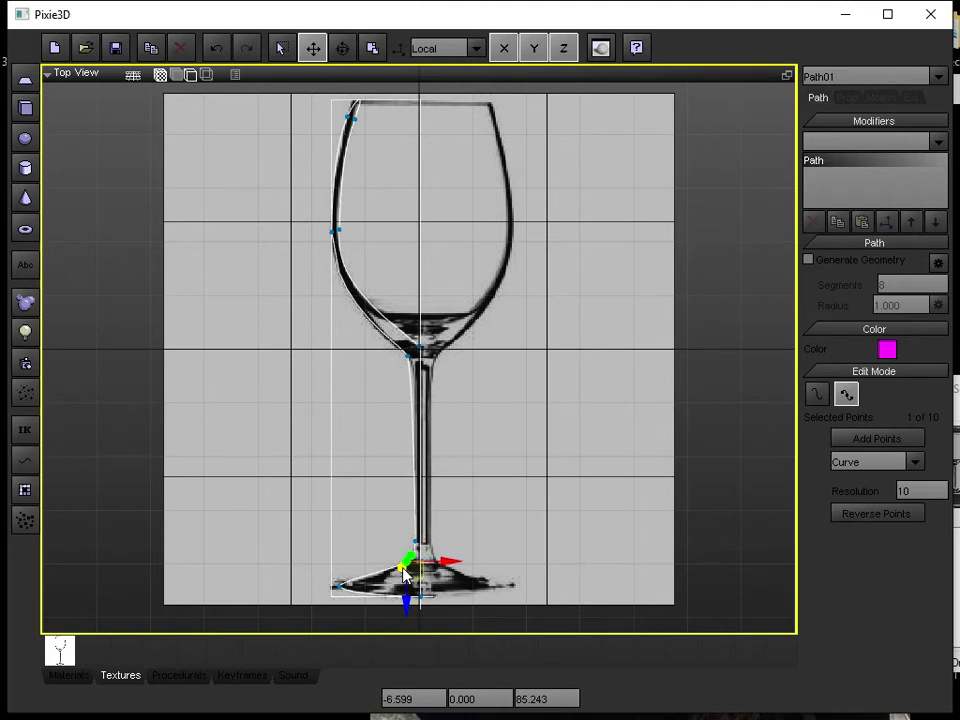
click(484, 516)
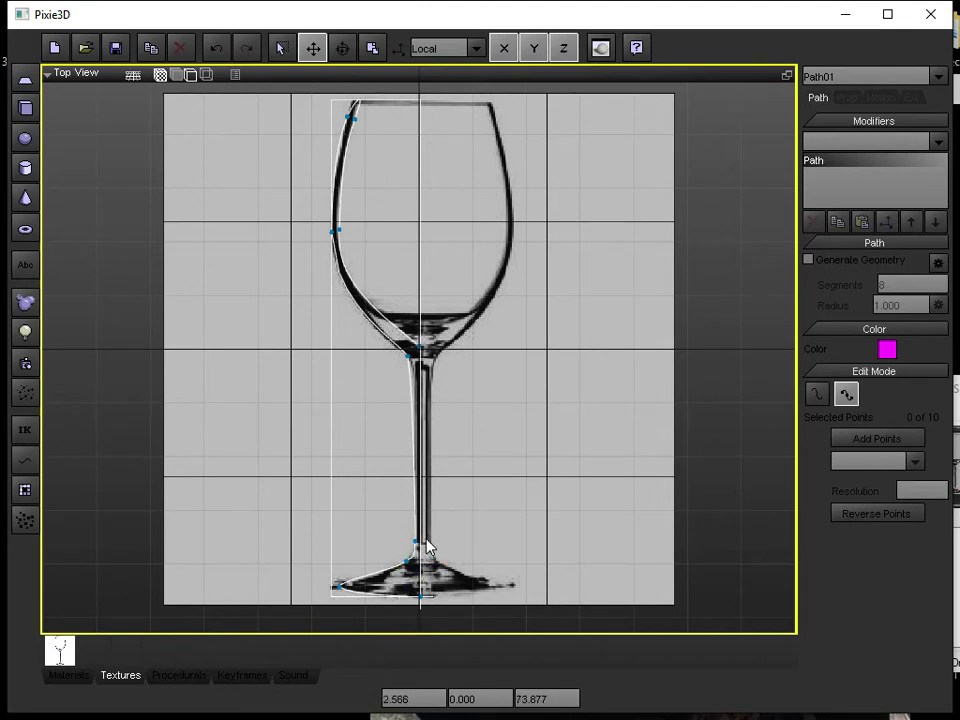
click(338, 587)
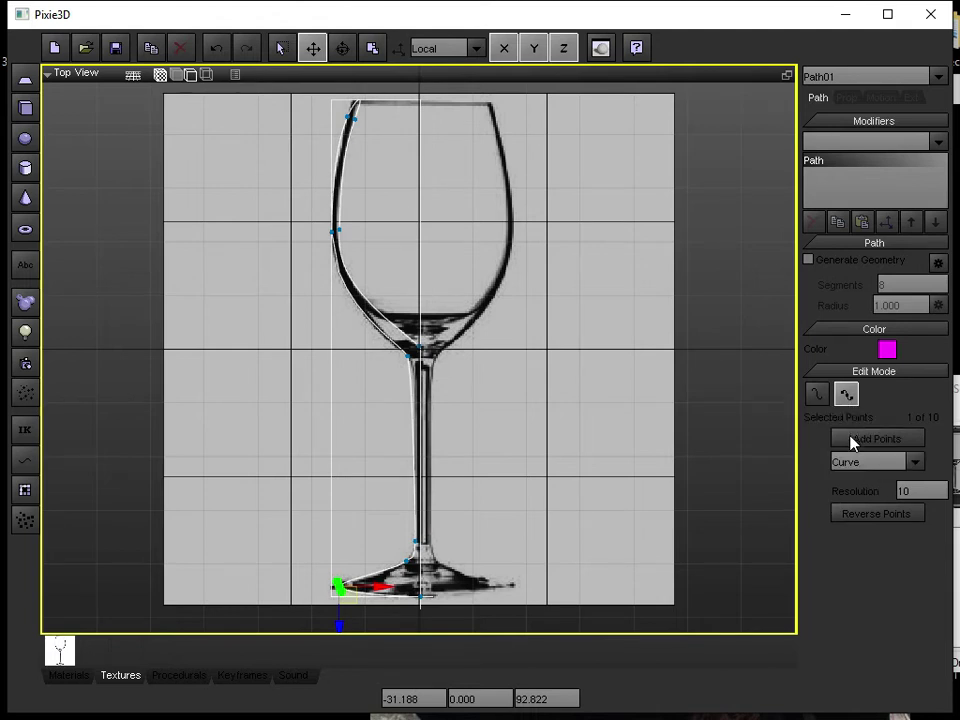
click(914, 462)
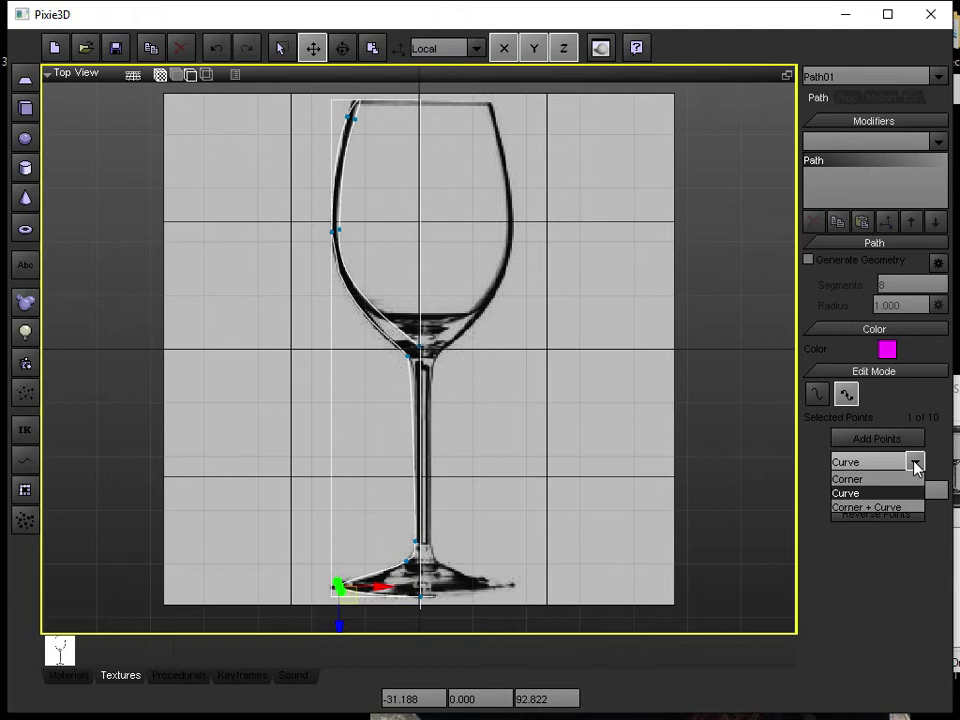
click(850, 480)
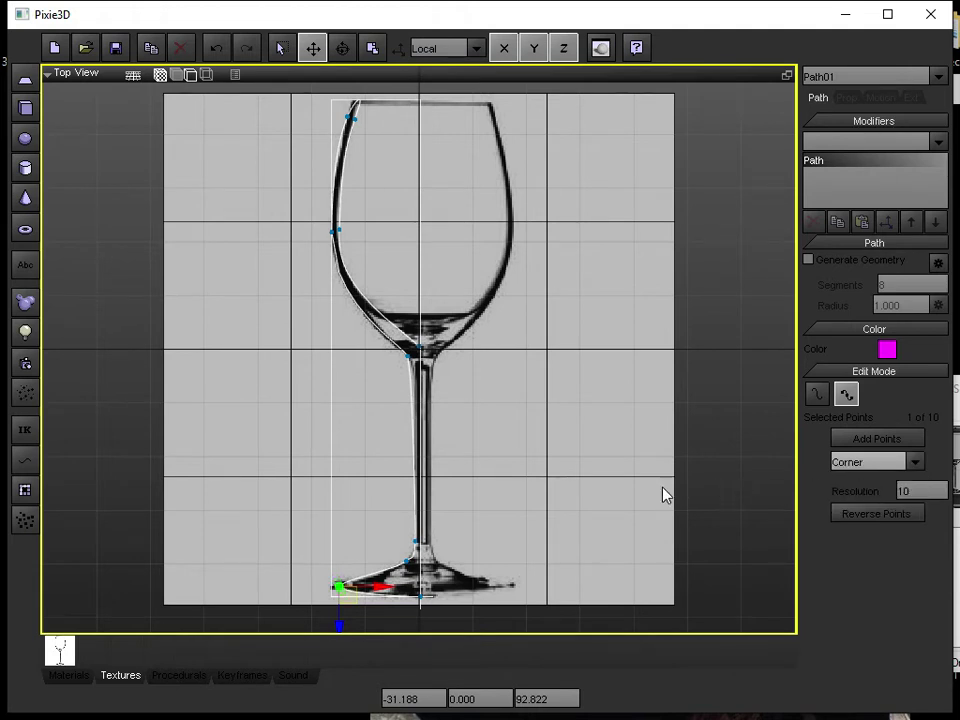
click(638, 496)
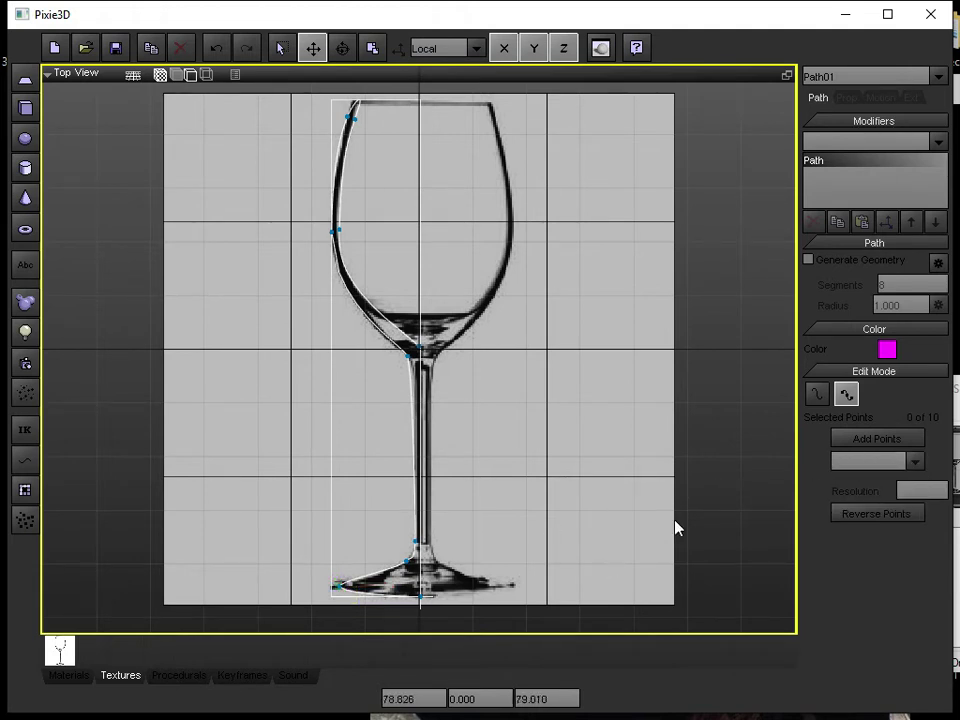
Start adding path points and turn off the textured display in the Top View to hide the blueprint image
click(857, 441)
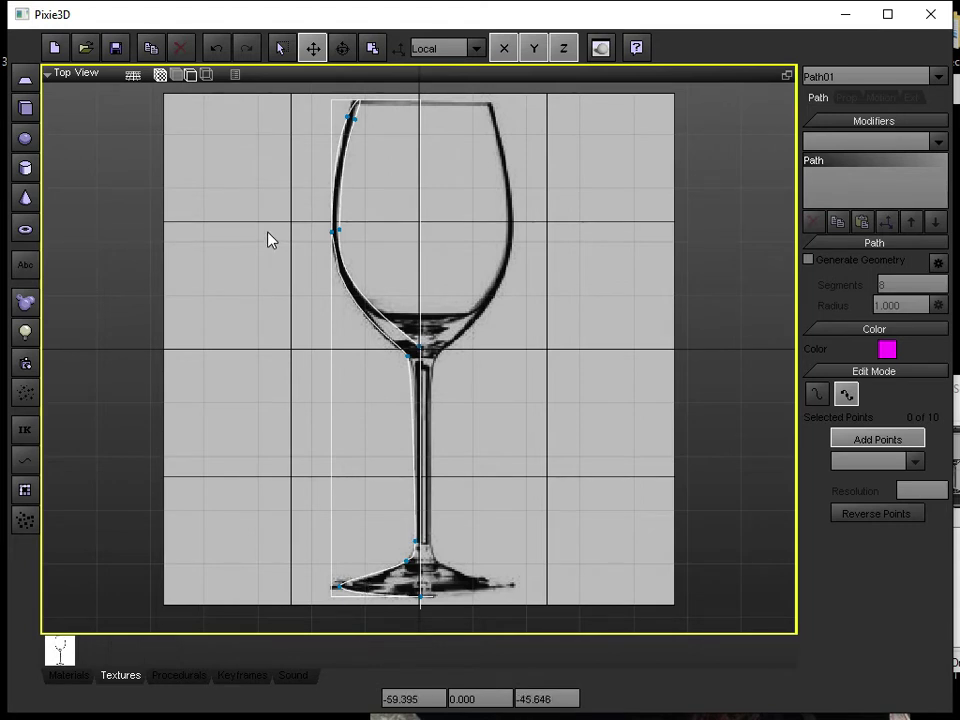
click(160, 76)
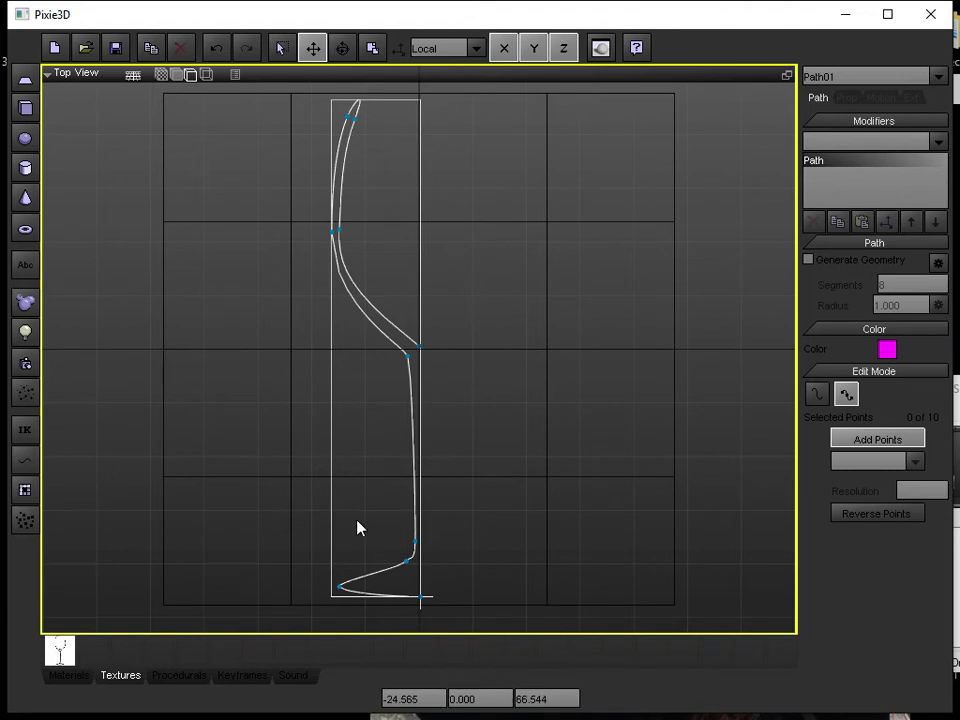
Try adding a path point on the underside of the foot, and delete the added point
click(366, 592)
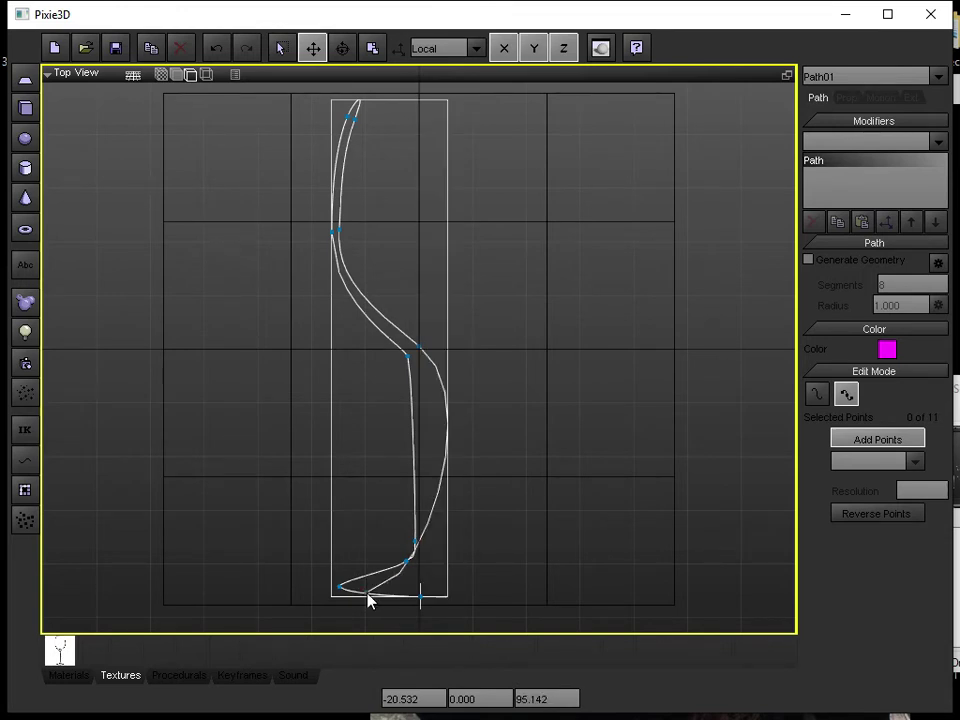
right_click(441, 552)
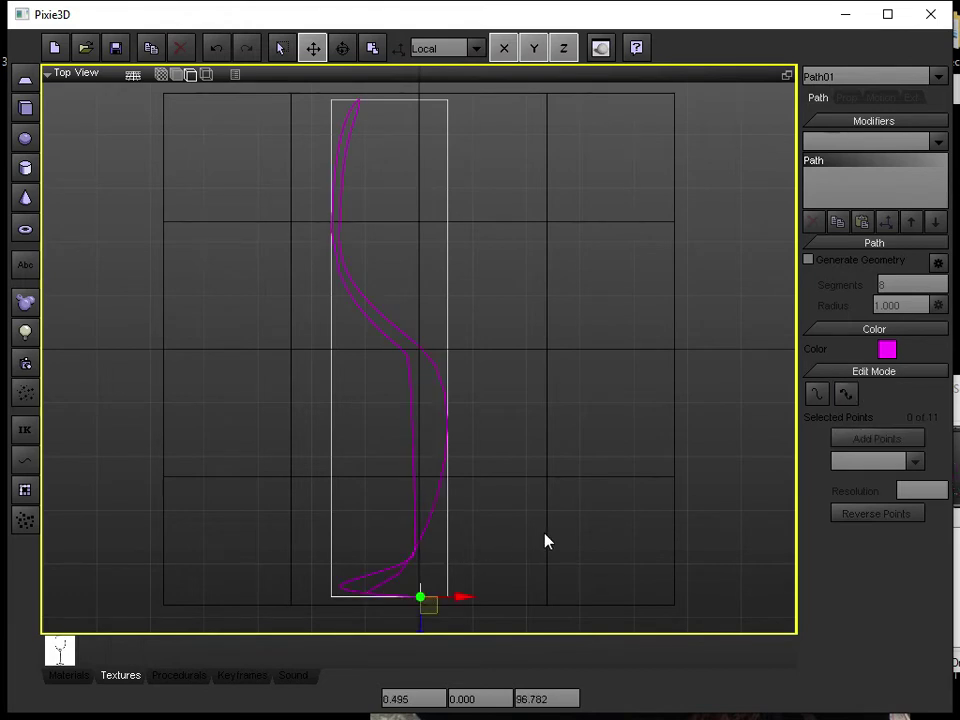
click(846, 395)
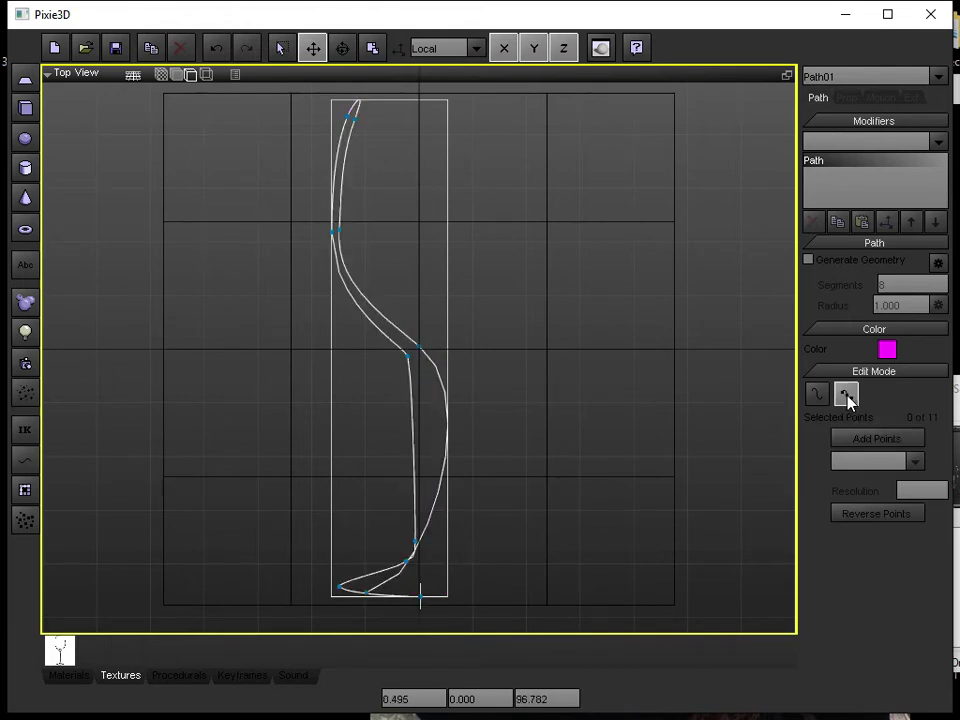
click(377, 601)
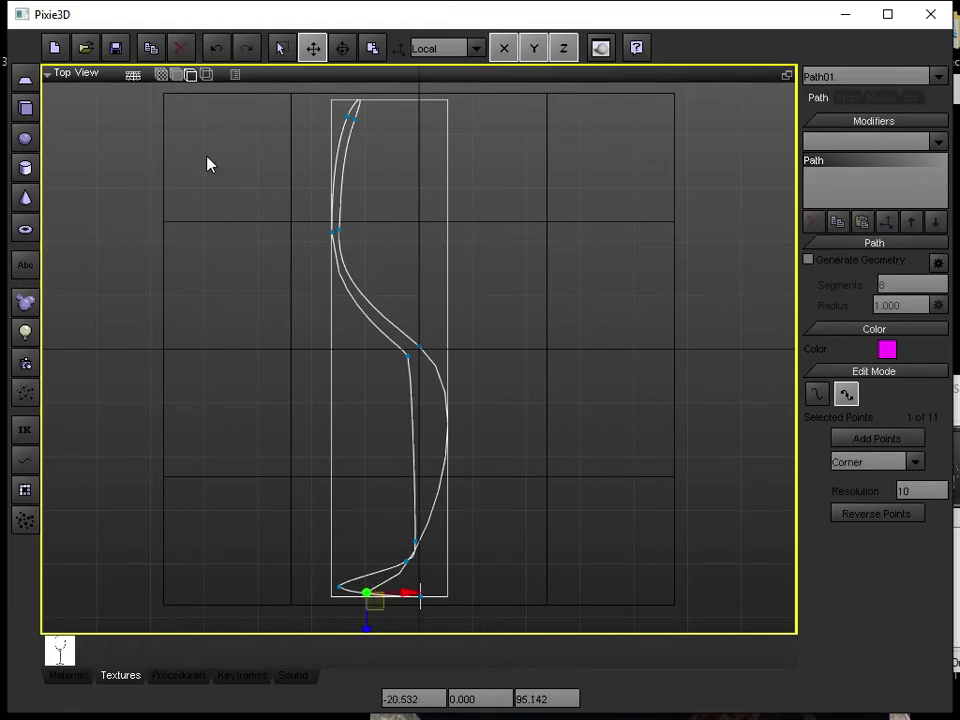
click(178, 48)
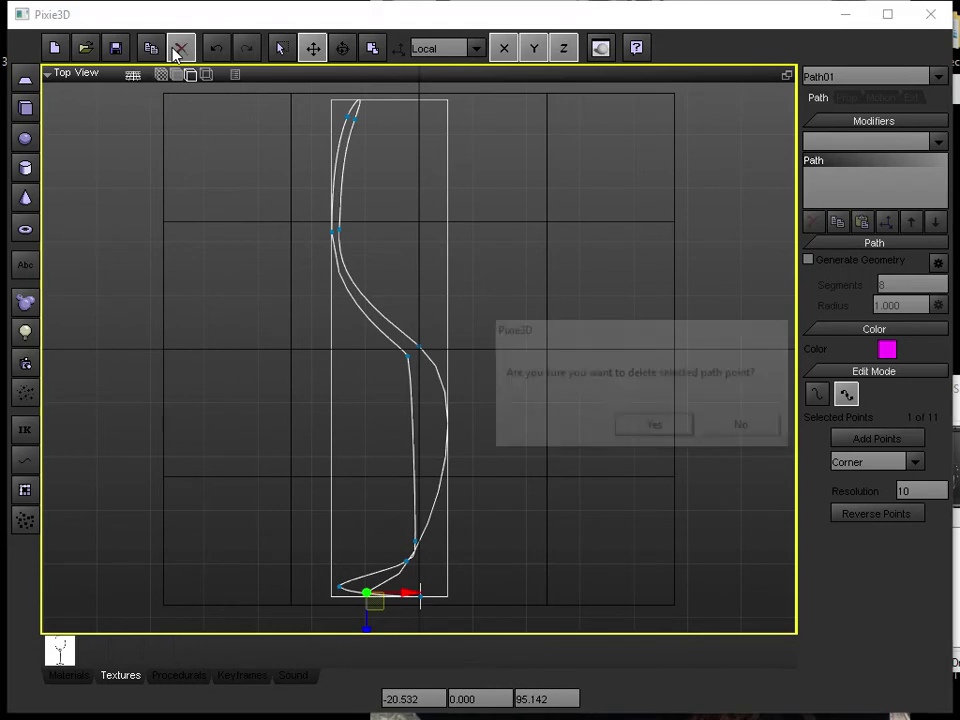
click(667, 434)
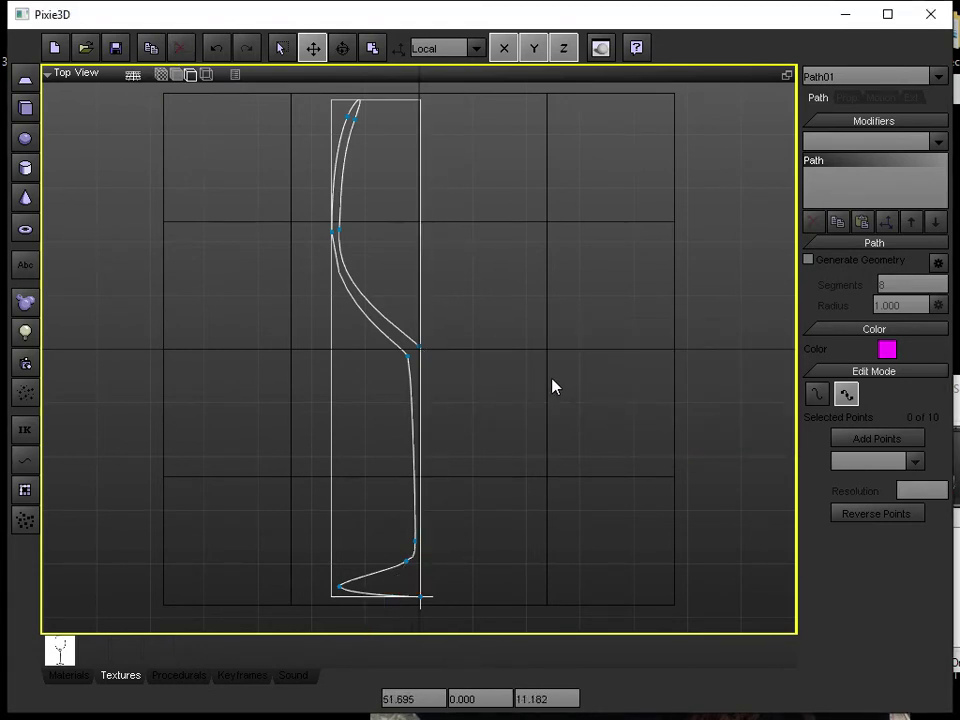
Add a path point on the underside of the foot, about midway between its outer edge and the centre line
click(888, 445)
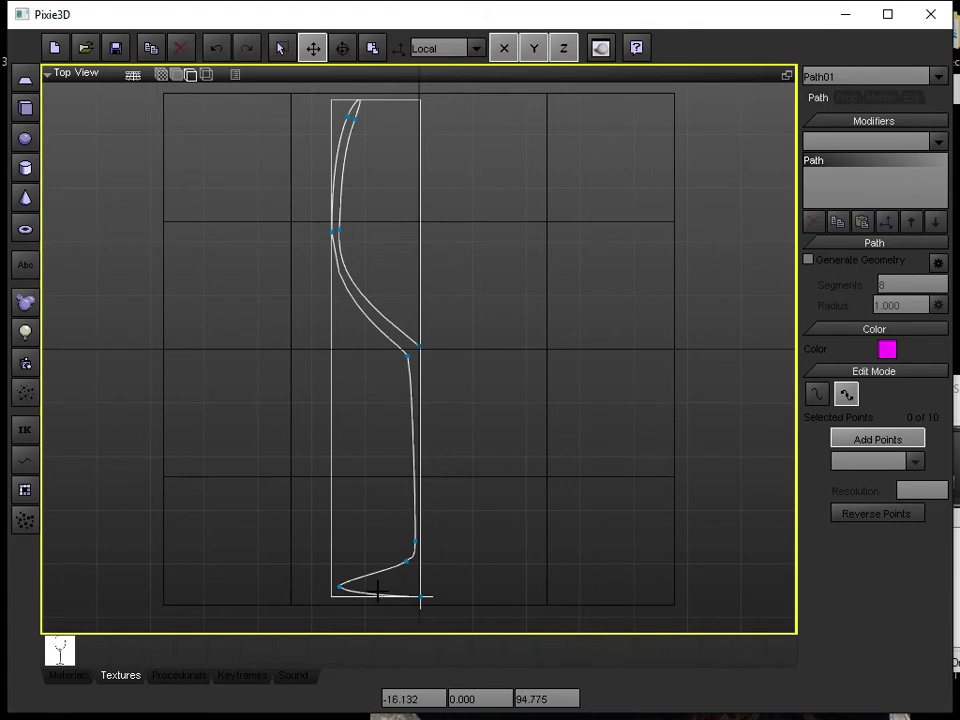
click(378, 592)
right_click(450, 579)
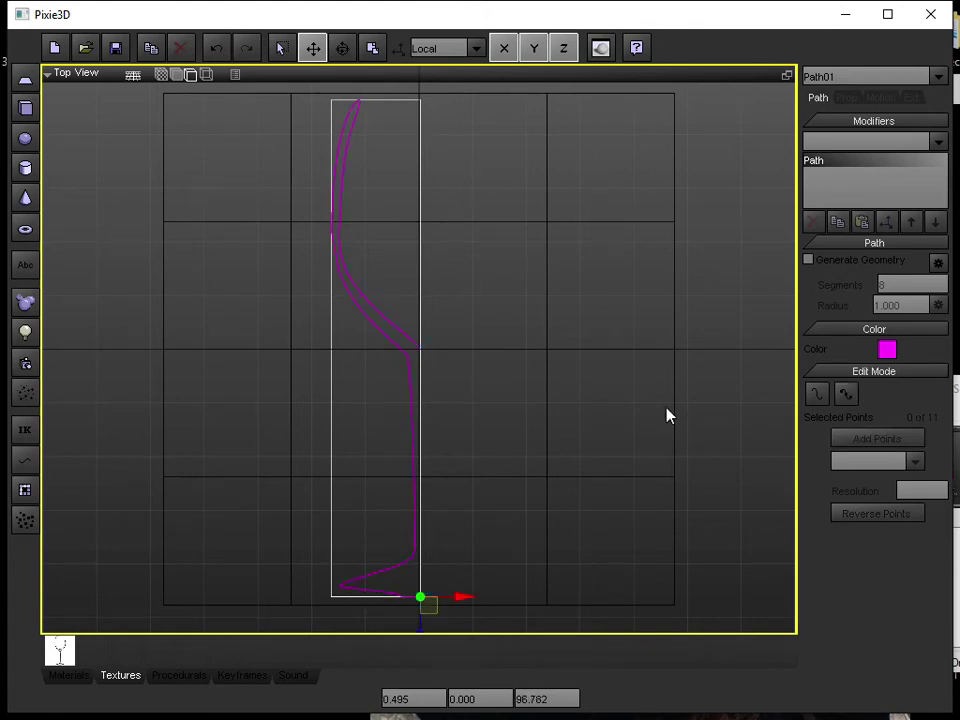
Move the new underside point outward to about X -31, directly below the foot's outer edge point, to give the foot a thin rim
click(846, 394)
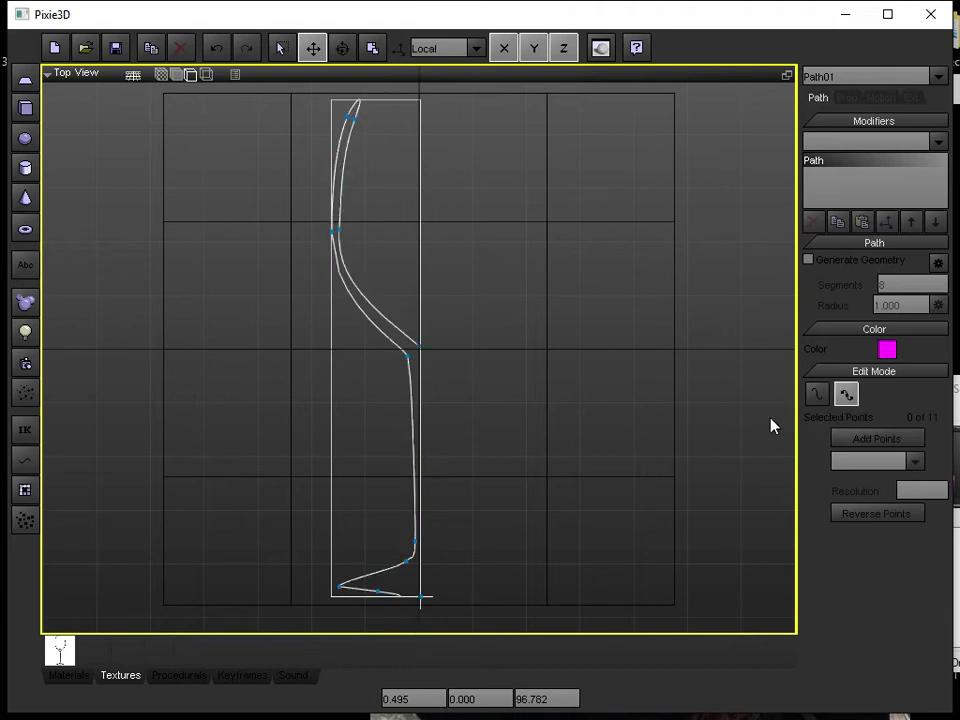
click(383, 607)
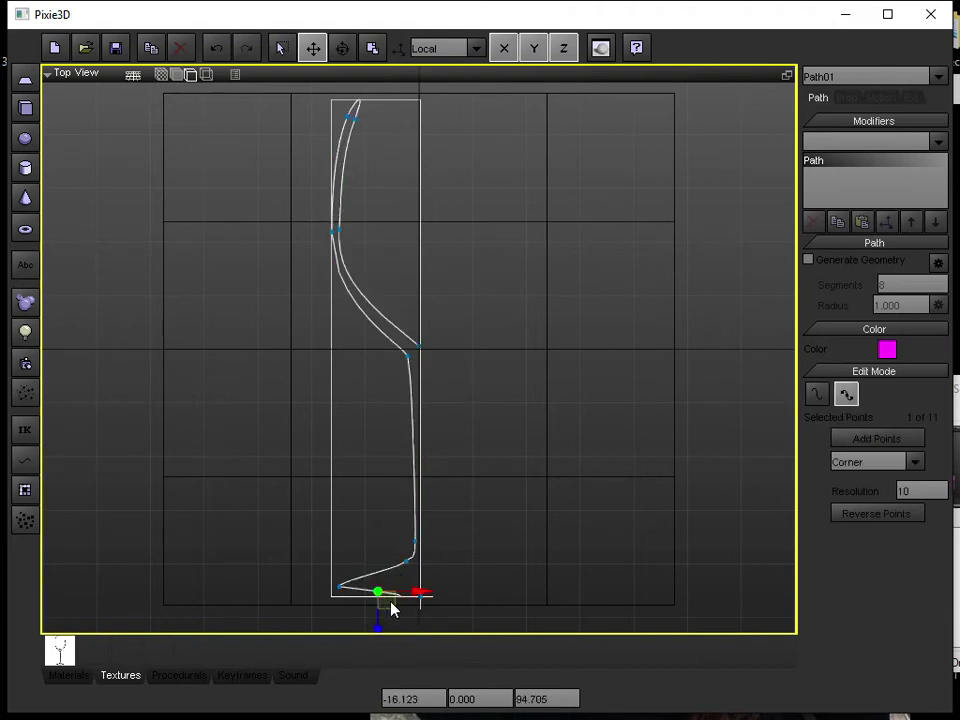
drag(392, 610, 374, 610)
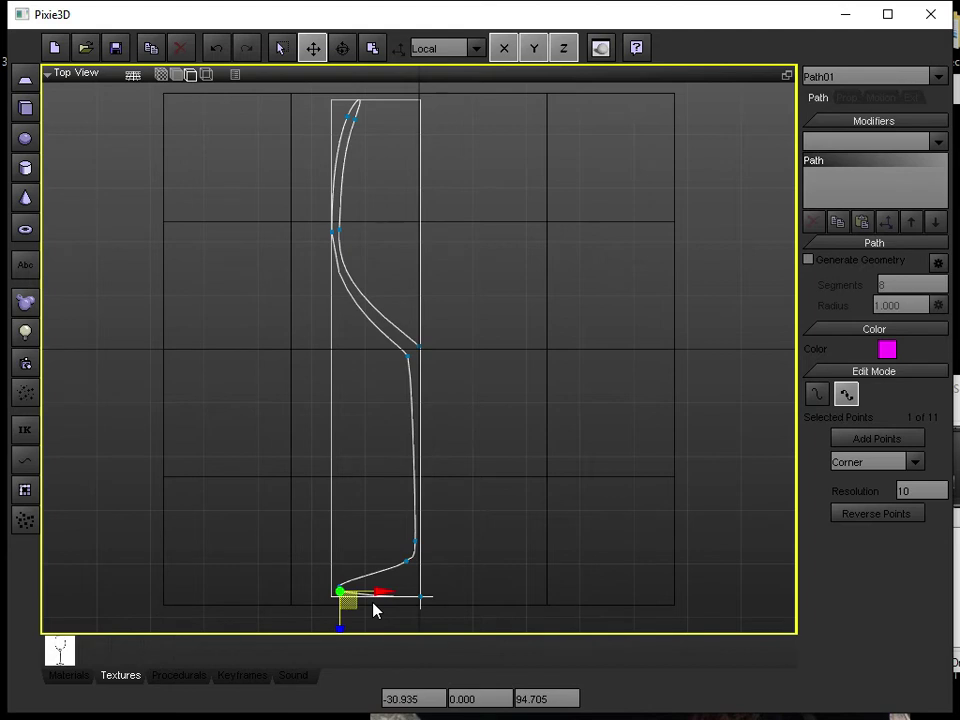
drag(374, 611, 374, 610)
click(489, 559)
click(340, 601)
drag(379, 601, 377, 600)
click(547, 524)
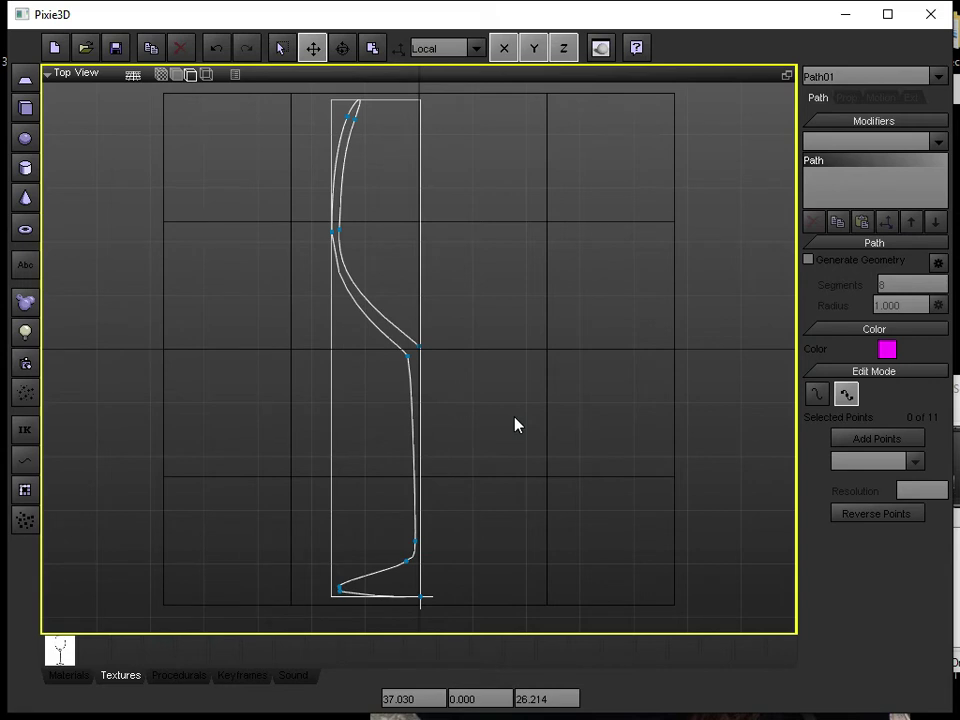
Lengthen the handles of the outer point at the bowl's widest part and tilt the lower one slightly inward
click(335, 238)
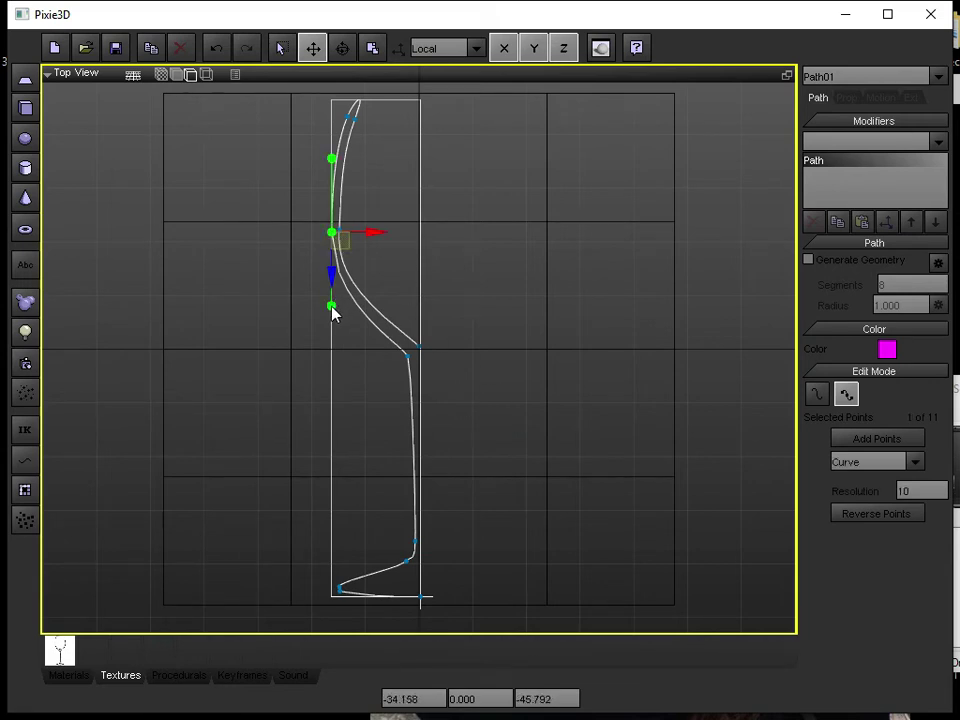
drag(333, 313, 336, 320)
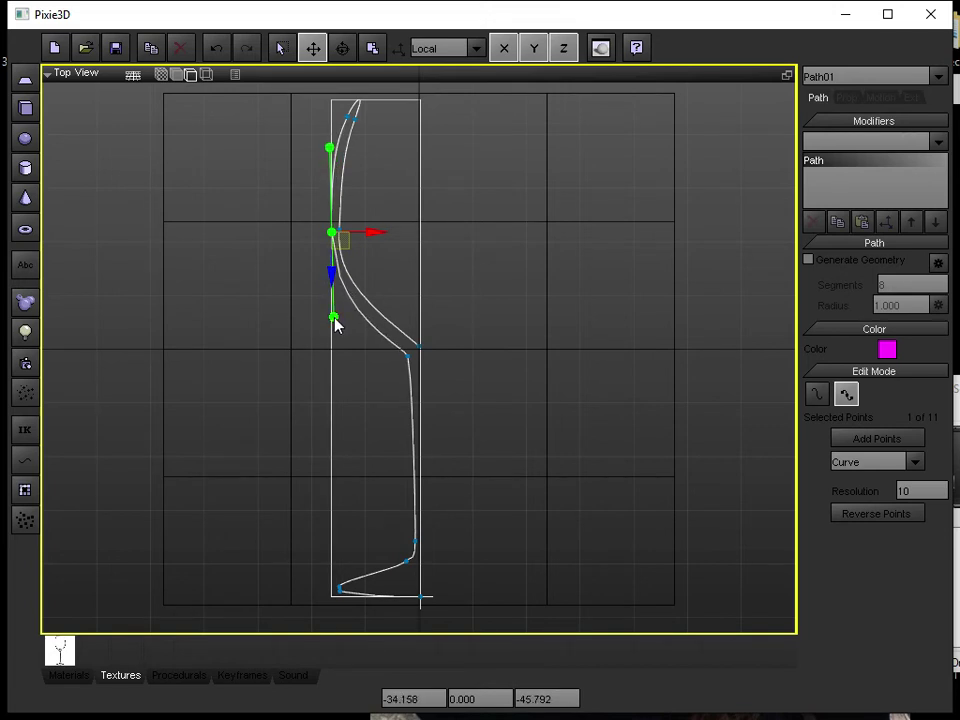
click(516, 264)
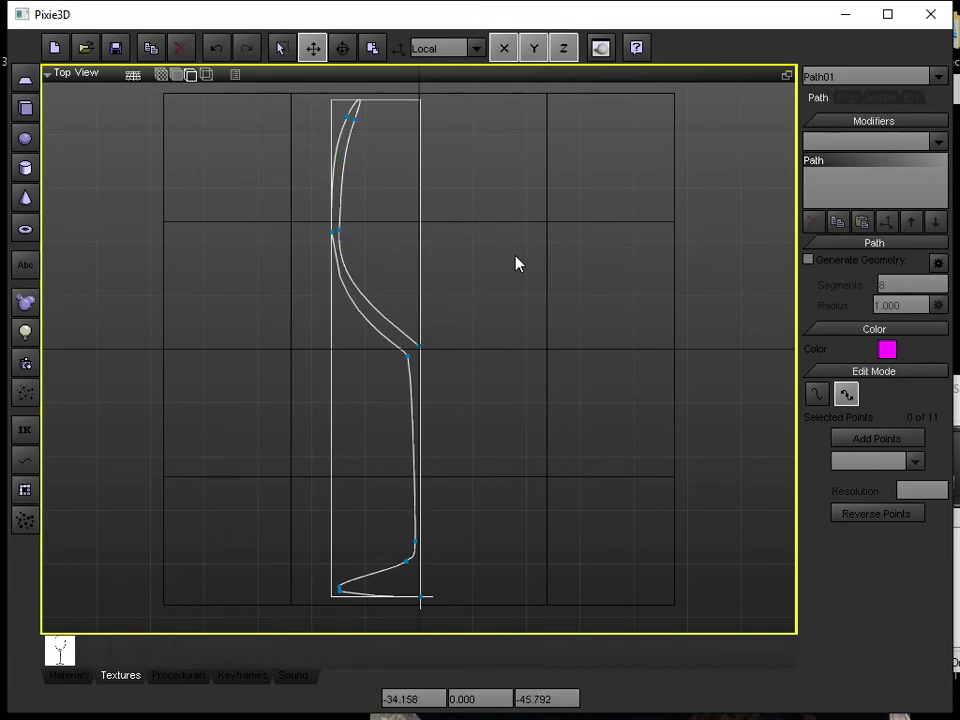
Leave point editing on the finished path and restore the four-view layout
click(845, 394)
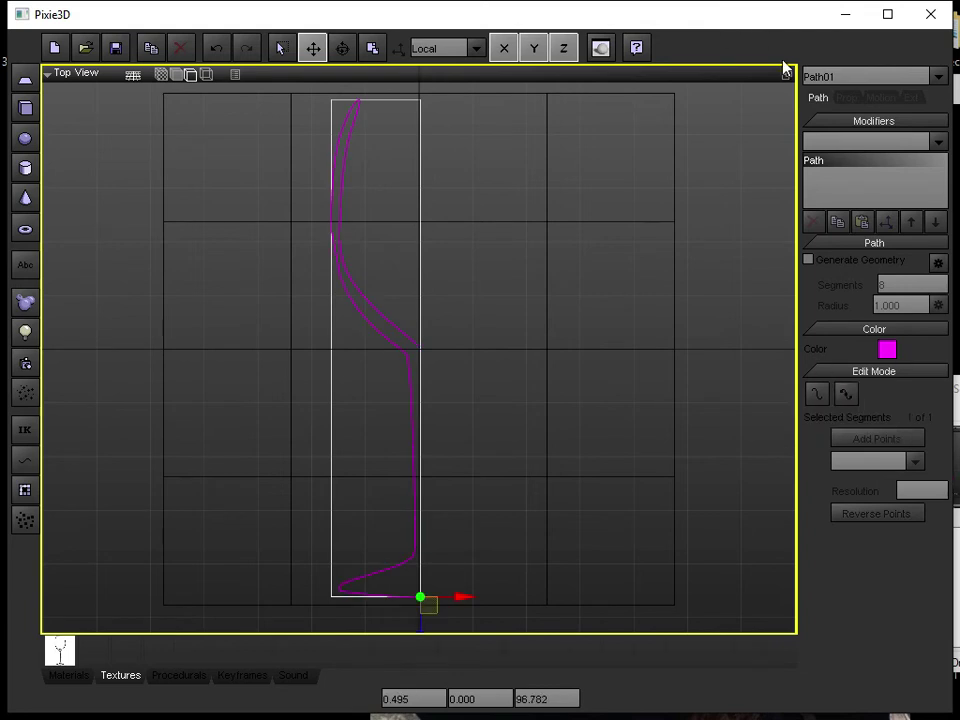
click(786, 75)
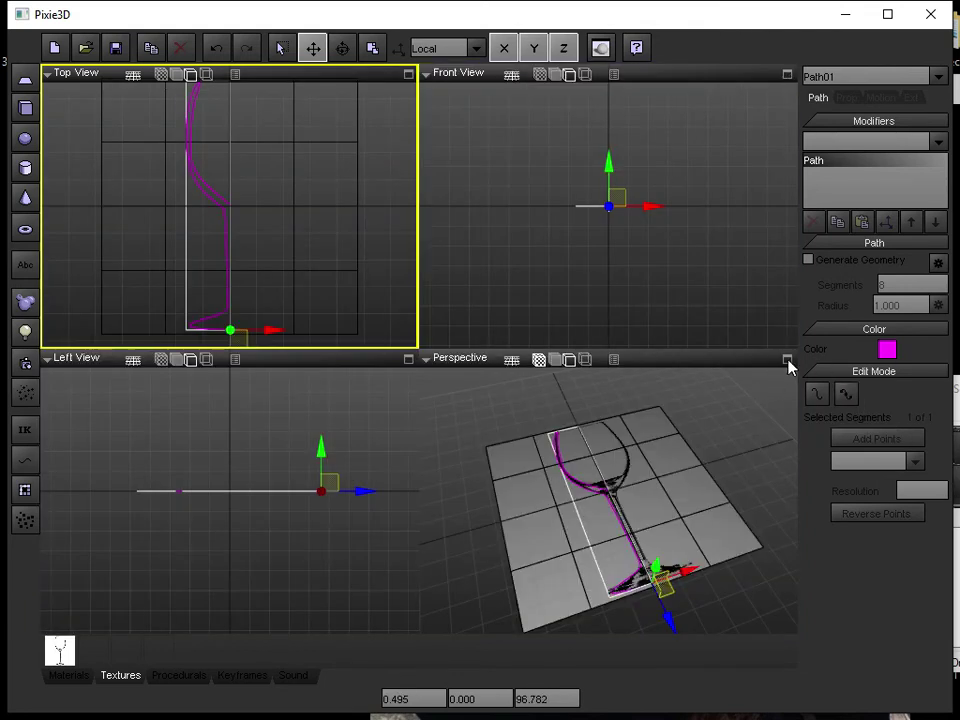
Enlarge the Perspective view to full size and hide the blueprint plane so that only the profile path shows
click(789, 366)
click(787, 360)
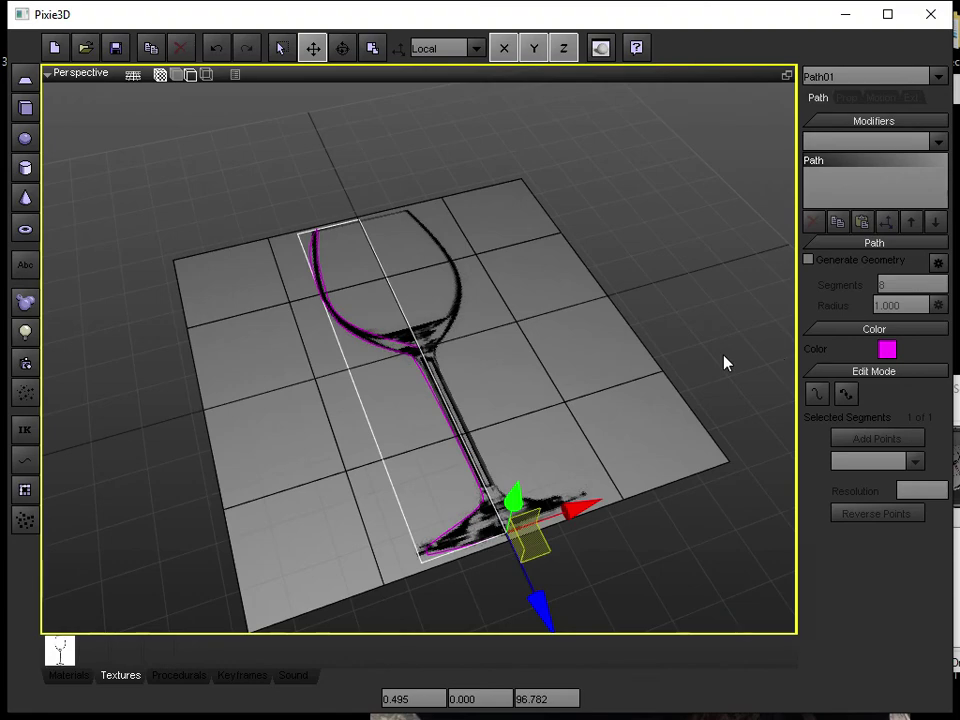
middle_drag(725, 363, 429, 369)
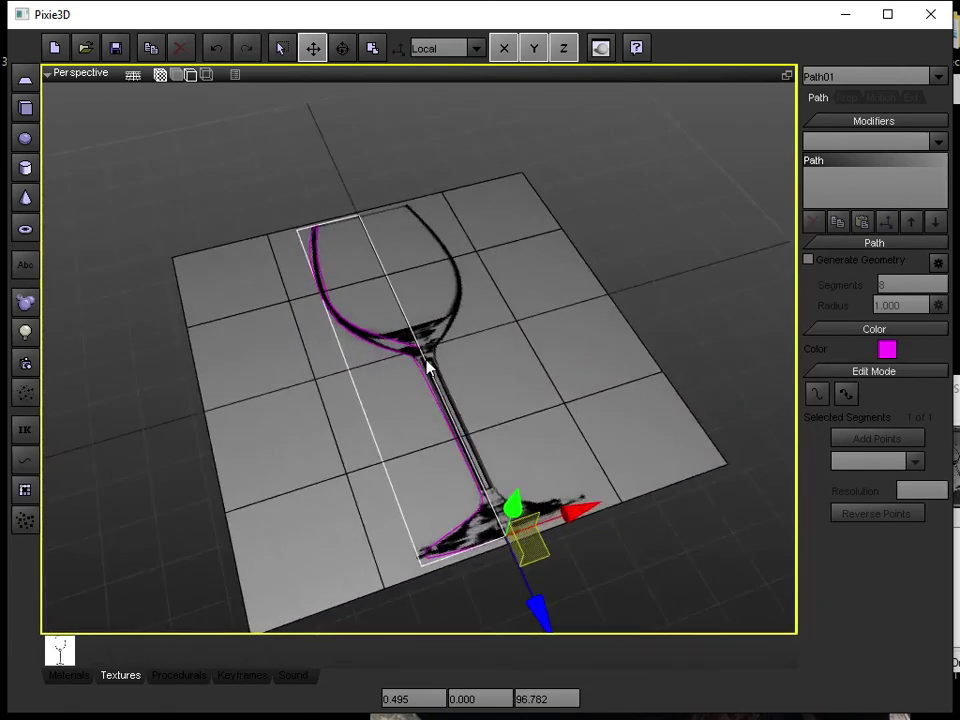
click(541, 295)
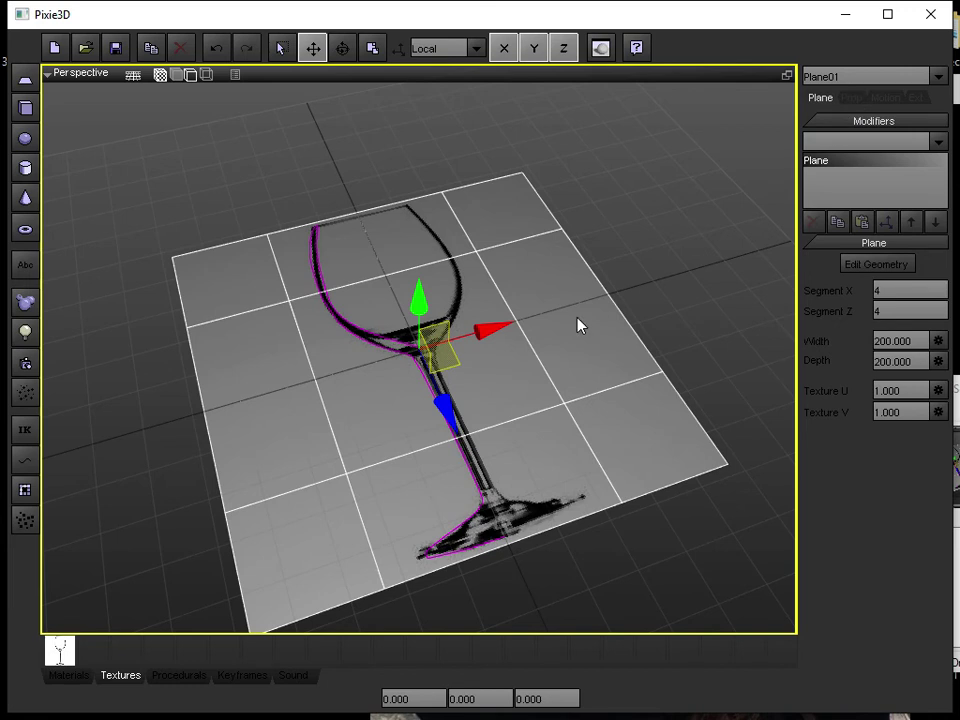
click(854, 99)
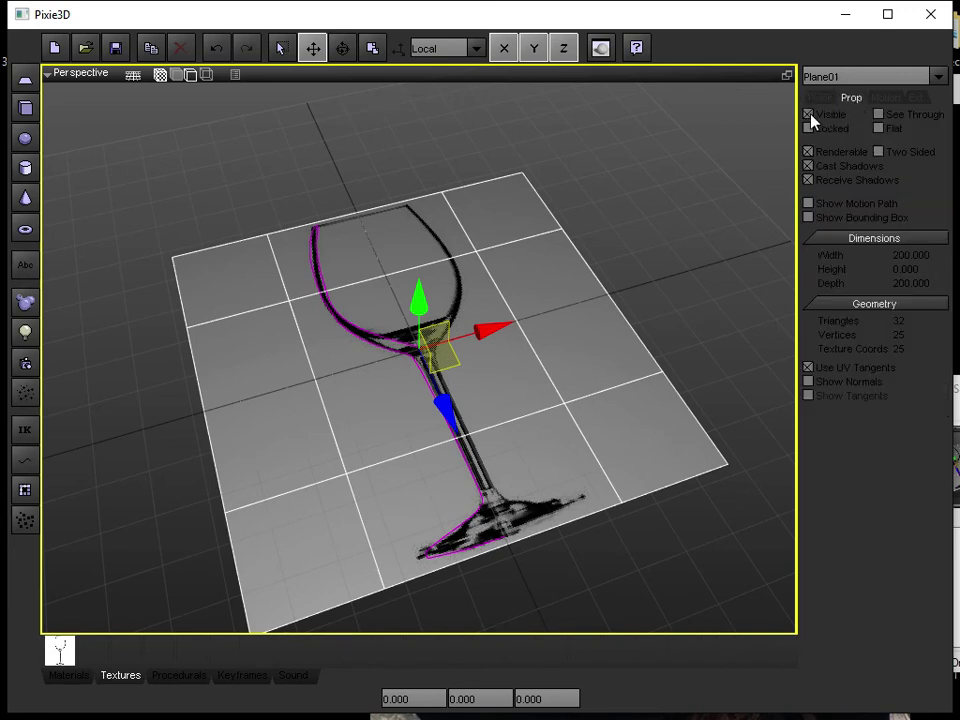
click(809, 115)
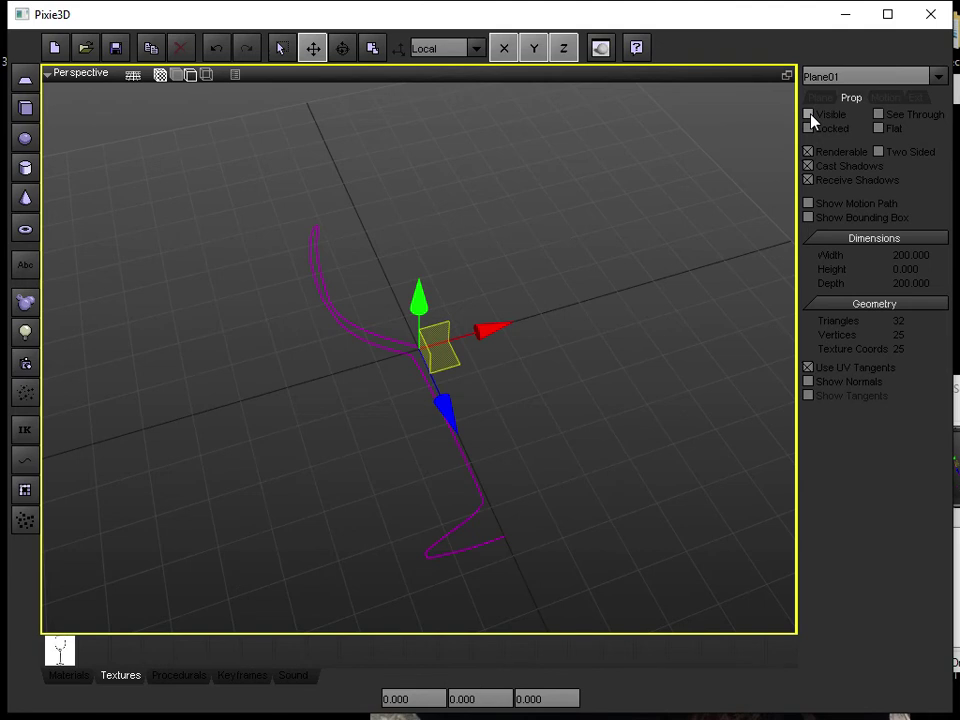
click(613, 355)
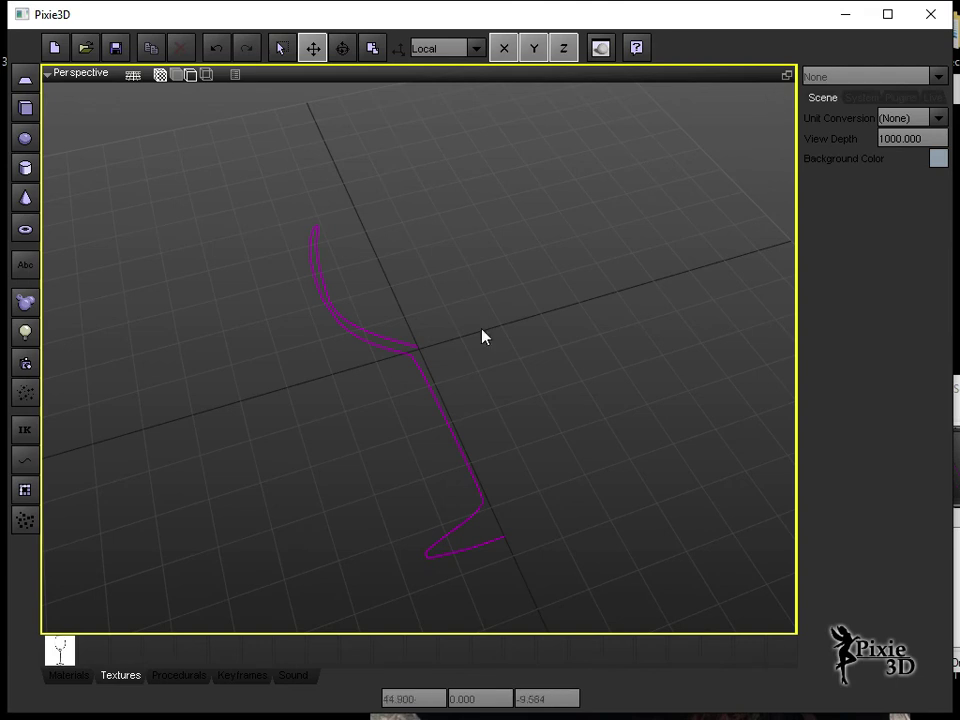
Apply a Lathe modifier to the wine glass profile path
click(403, 360)
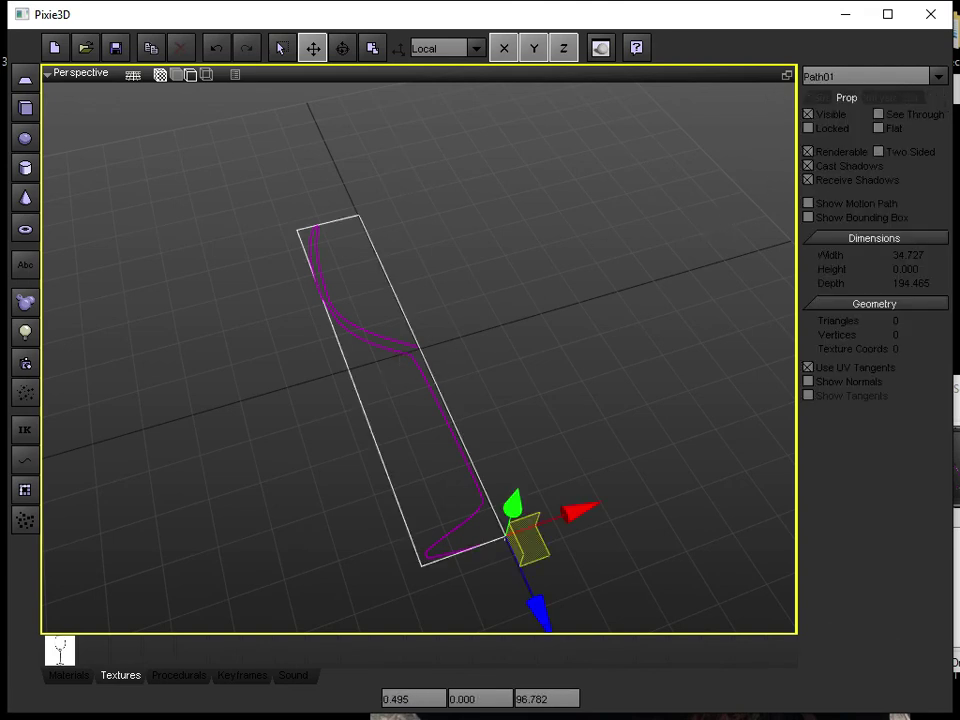
click(821, 98)
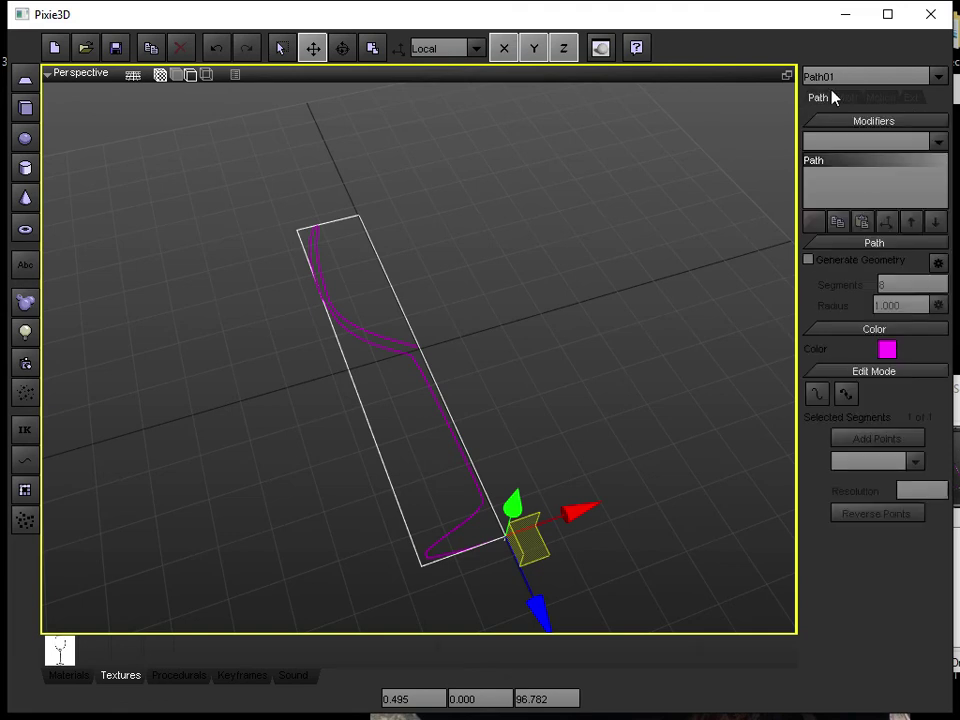
click(939, 77)
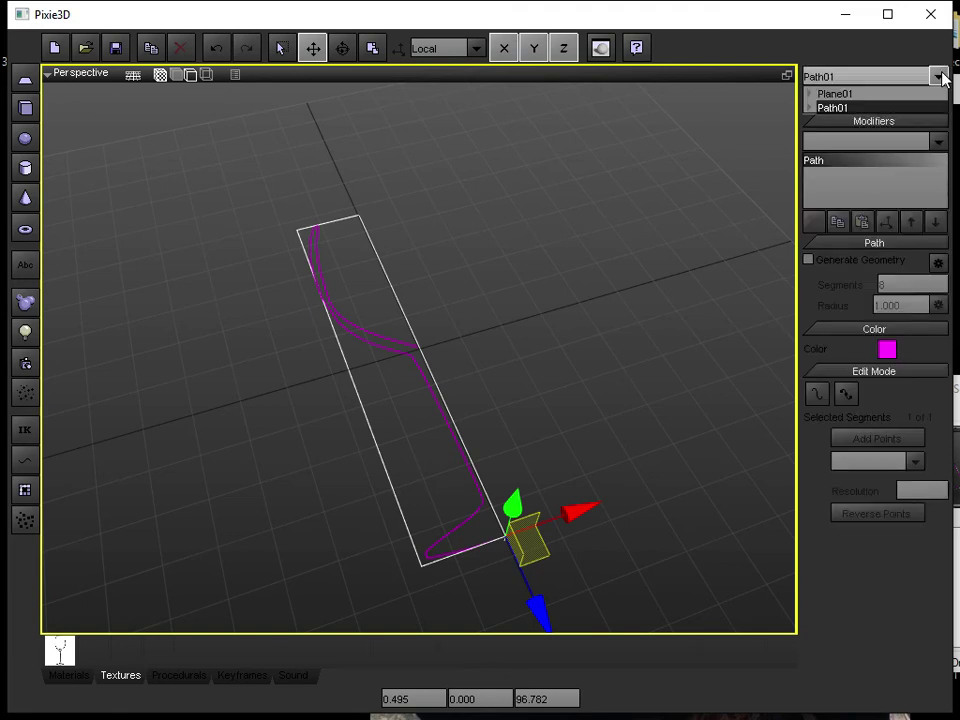
click(939, 77)
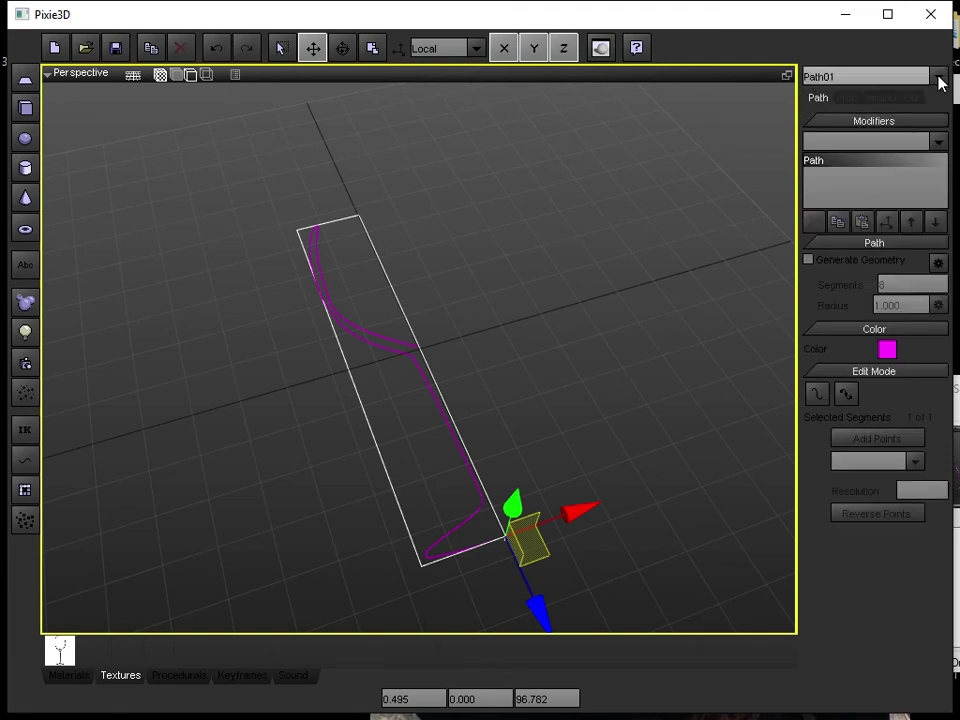
click(939, 143)
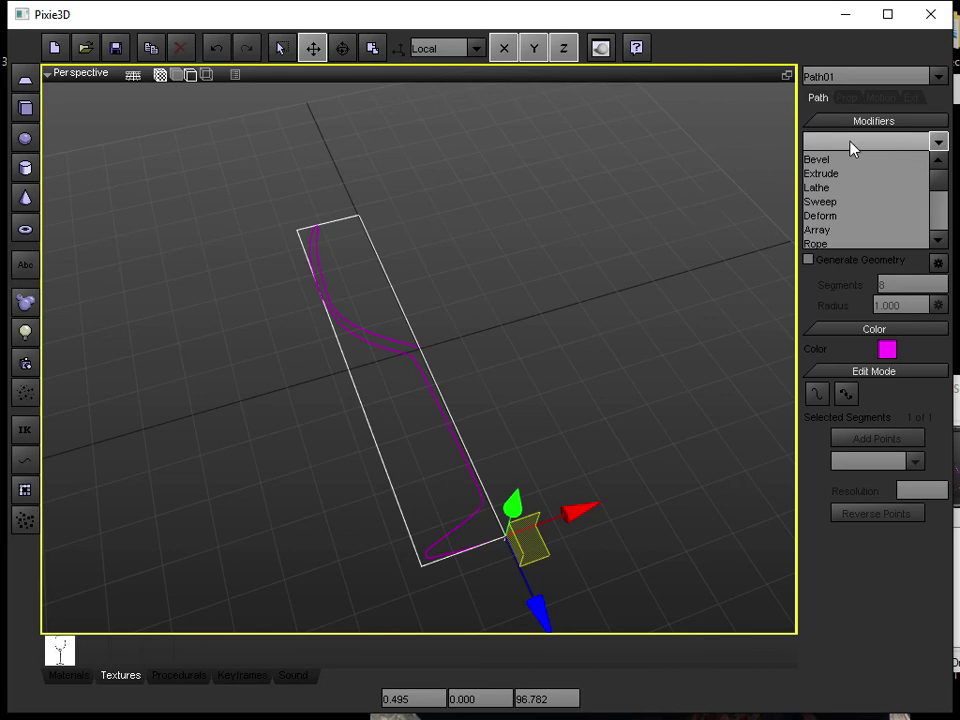
click(818, 190)
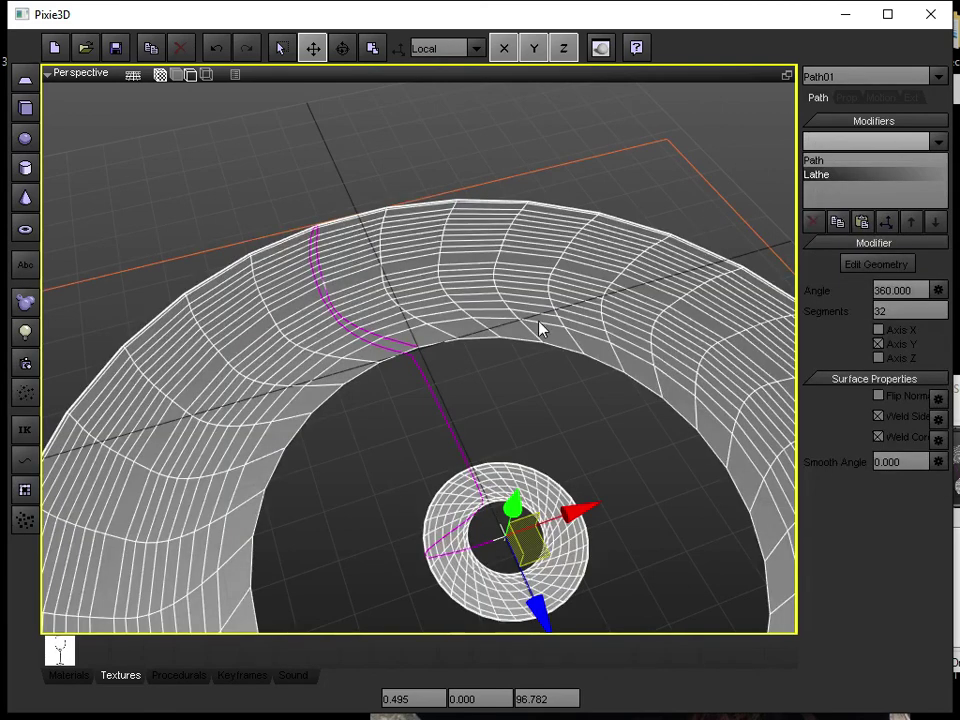
Set the Lathe modifier's rotation axis to Z so the profile revolves around the stem
middle_drag(540, 330, 540, 362)
scroll(540, 362, down, 5)
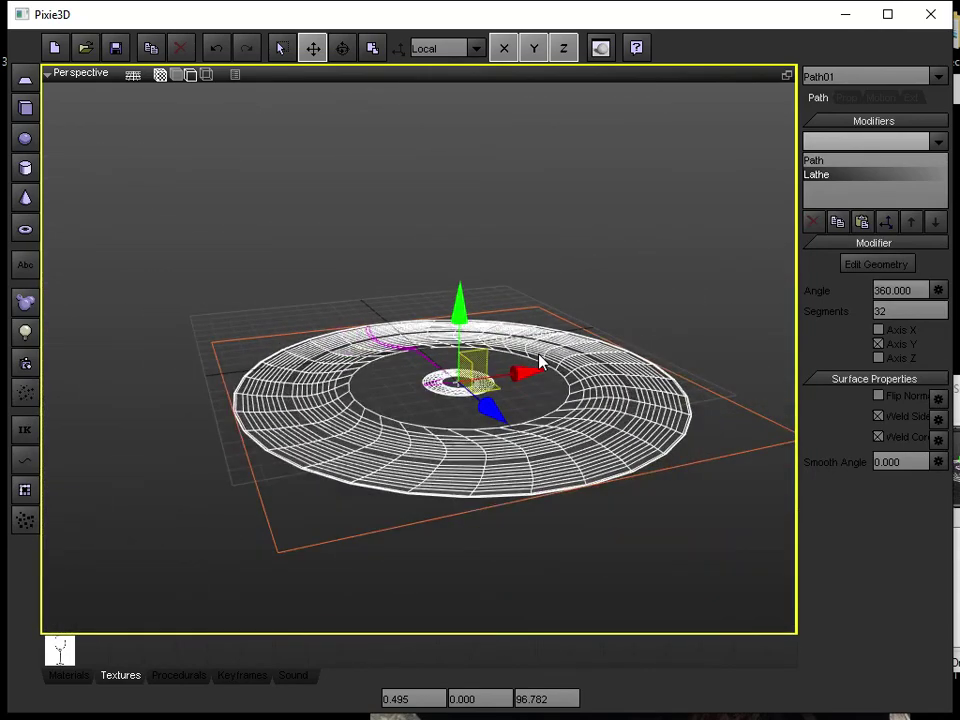
scroll(540, 362, up, 5)
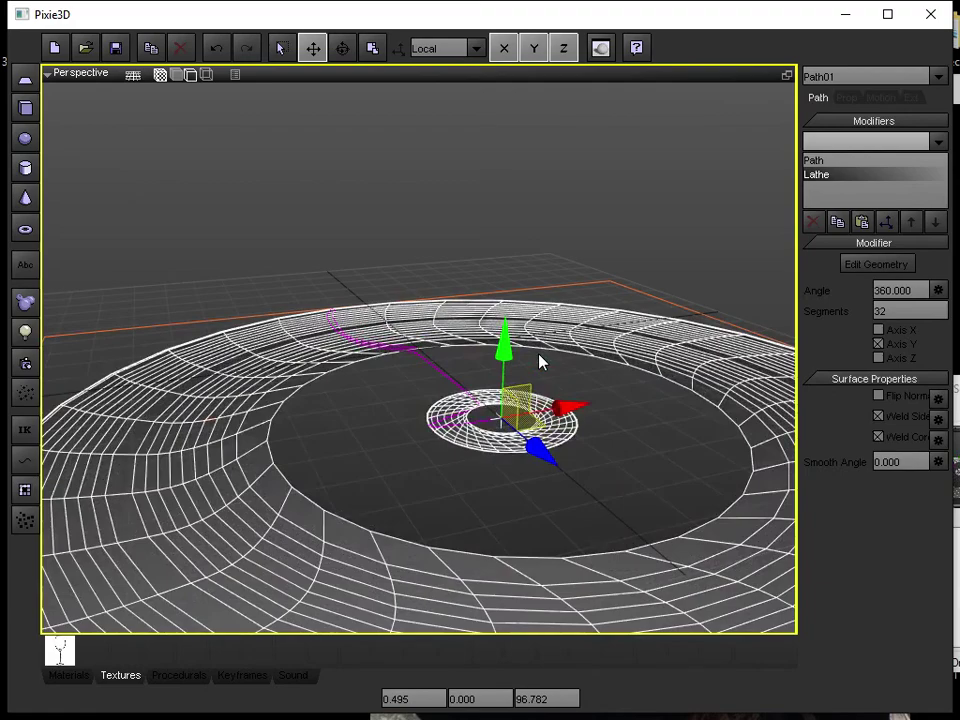
mouse_move(540, 362)
middle_down()
mouse_move(512, 360)
mouse_move(549, 353)
middle_up()
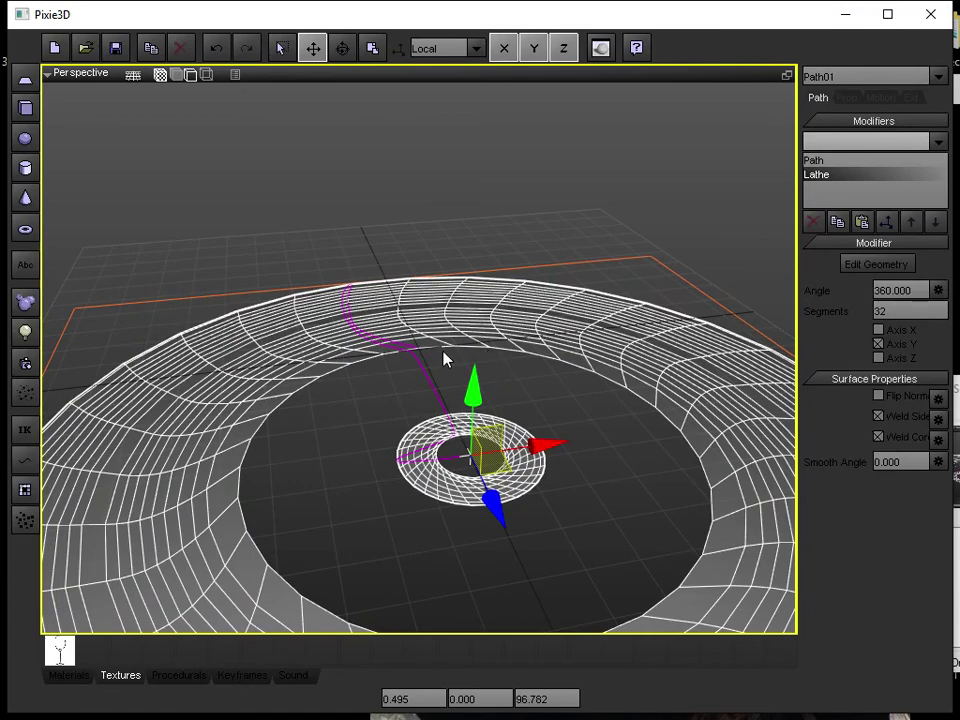
mouse_move(472, 428)
middle_down()
mouse_move(501, 437)
mouse_move(472, 430)
middle_up()
scroll(472, 430, down, 3)
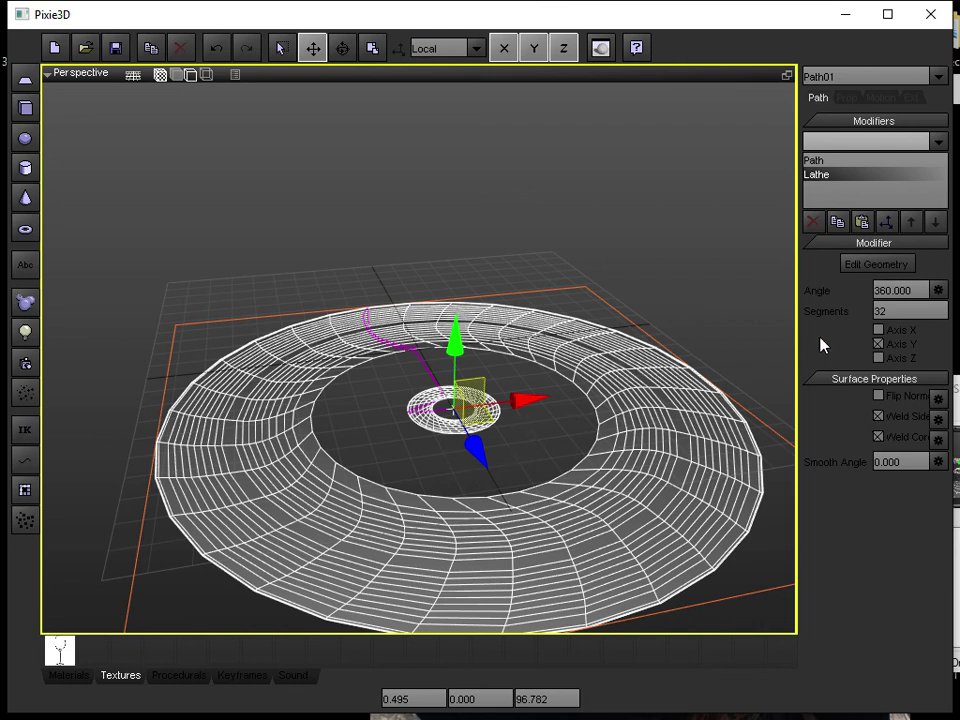
click(878, 359)
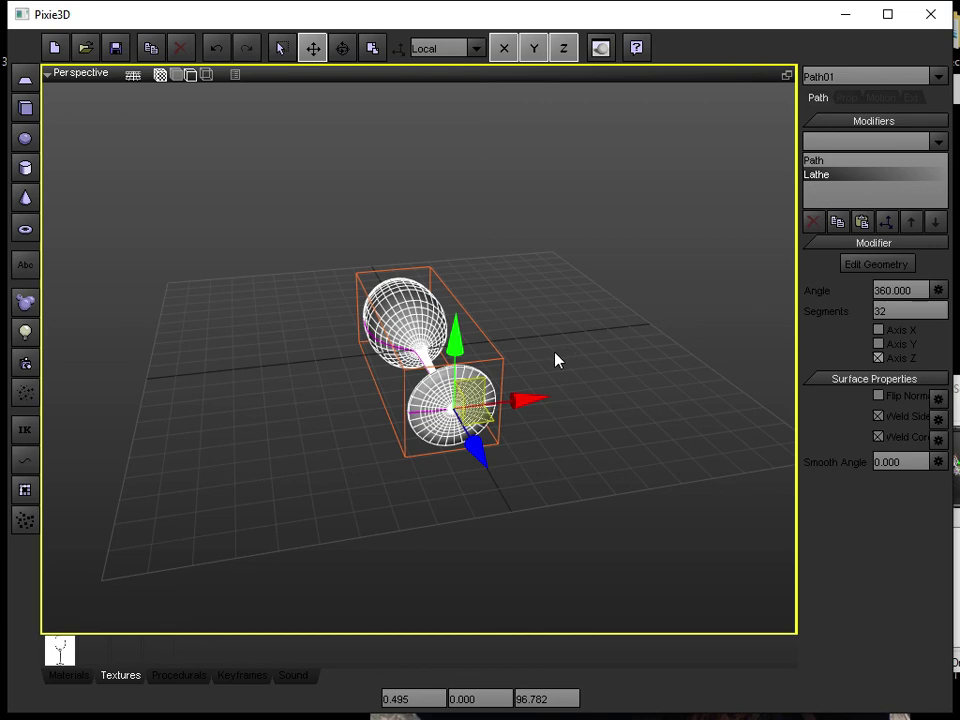
Stand the lathed glass upright by rotating it to exactly 90 degrees about X
middle_drag(557, 360, 594, 333)
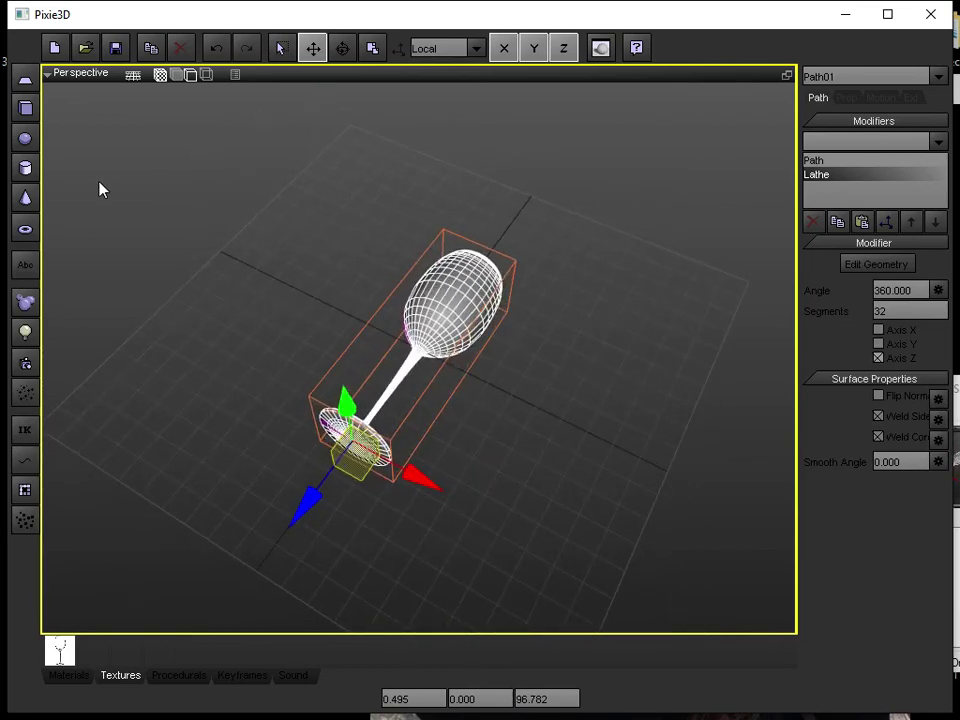
click(343, 50)
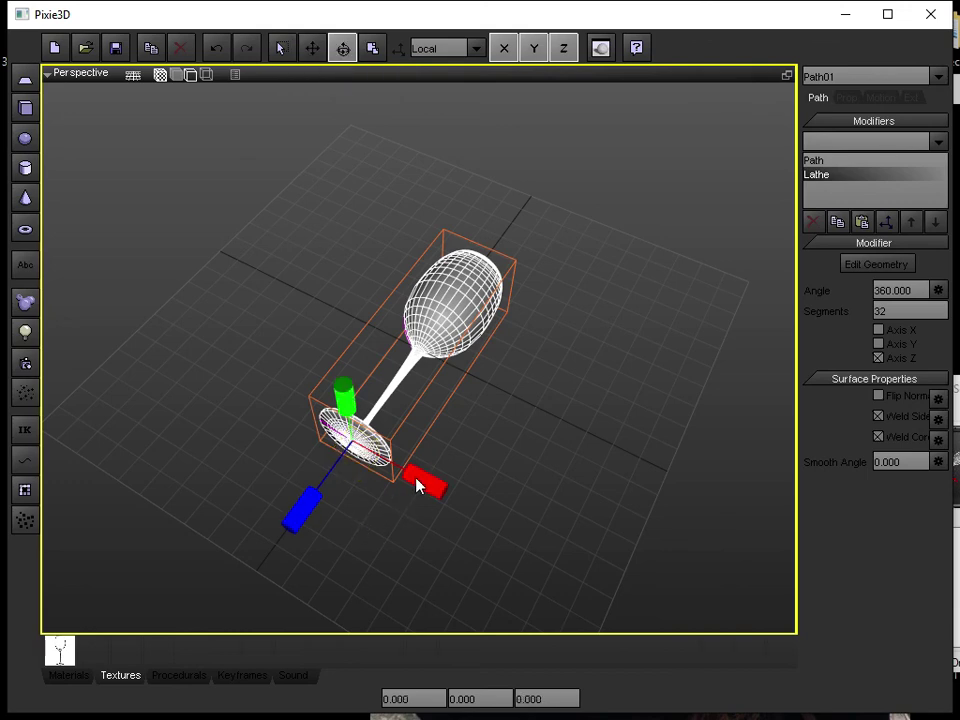
drag(420, 485, 445, 403)
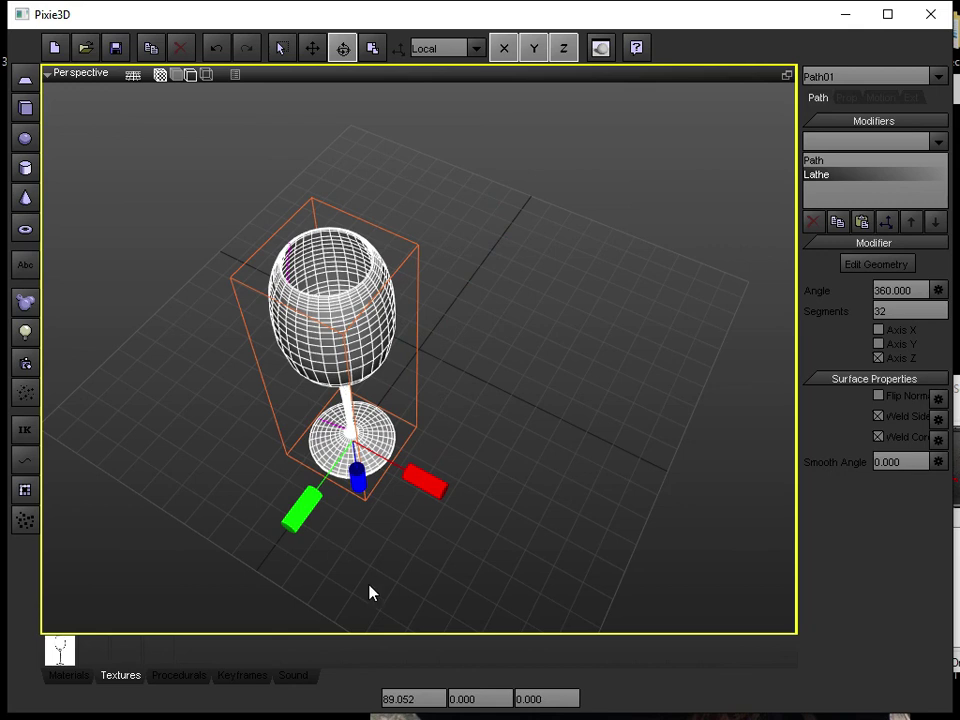
double_click(405, 699)
text(90)
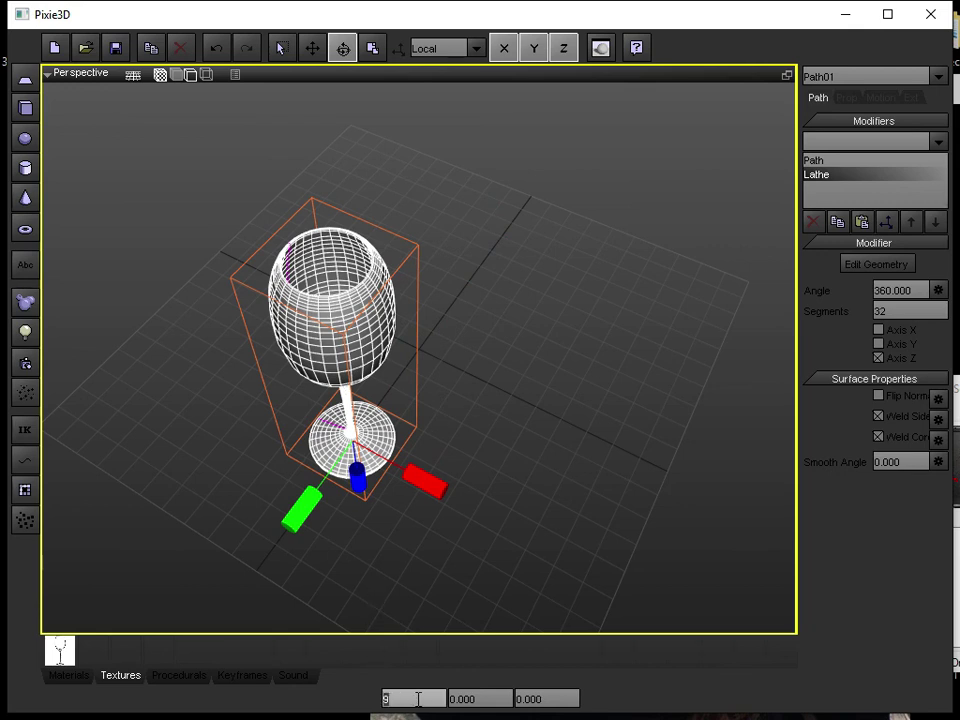
key(Return)
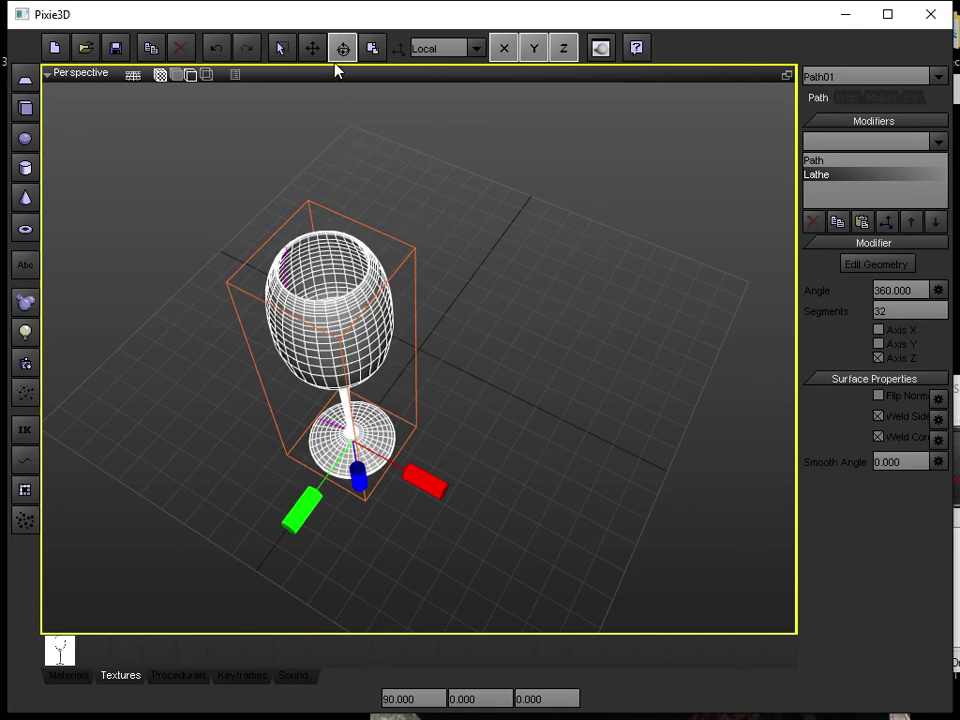
Move the upright glass along the ground to the centre of the grid and deselect it
click(313, 48)
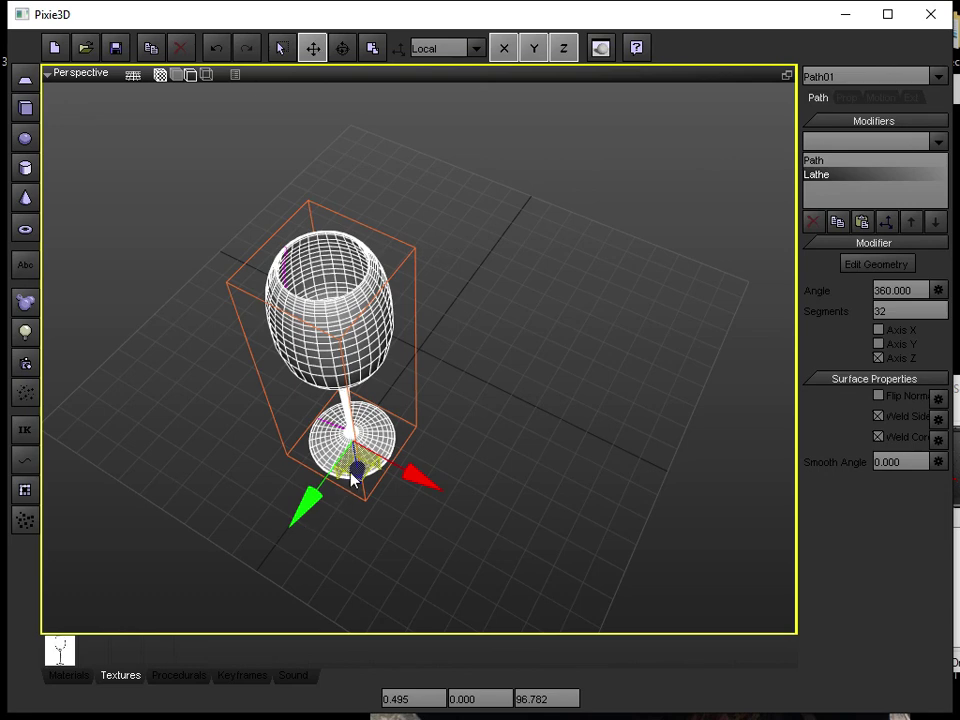
drag(356, 467, 384, 415)
click(435, 510)
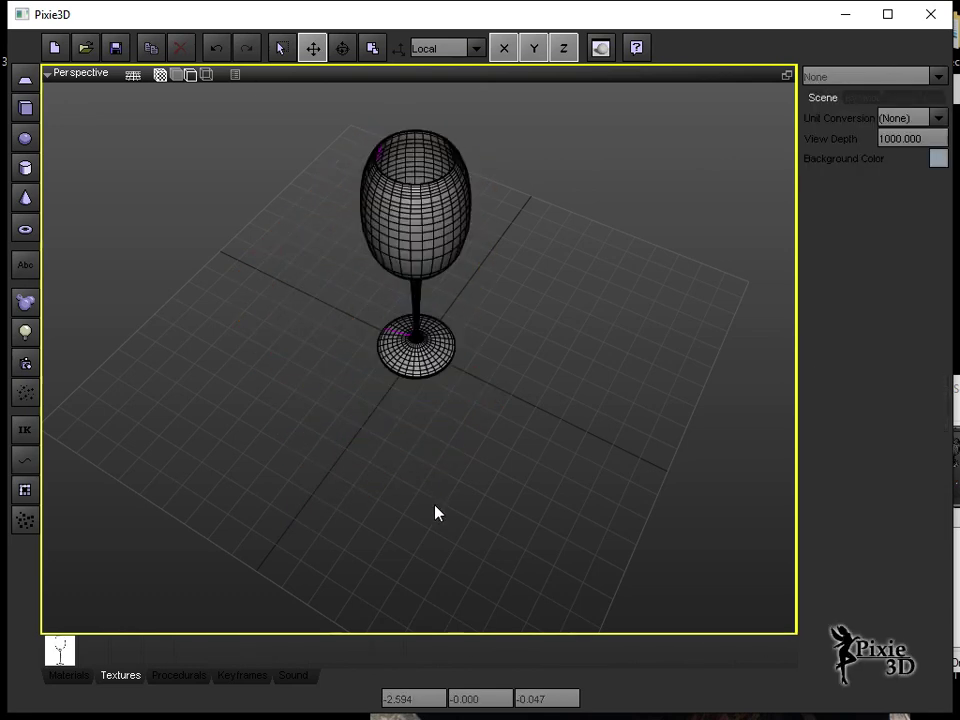
Turn off the wireframe overlay in the Perspective view and inspect the smooth-shaded glass from several angles
scroll(446, 334, up, 3)
middle_drag(443, 332, 385, 346)
scroll(350, 352, down, 3)
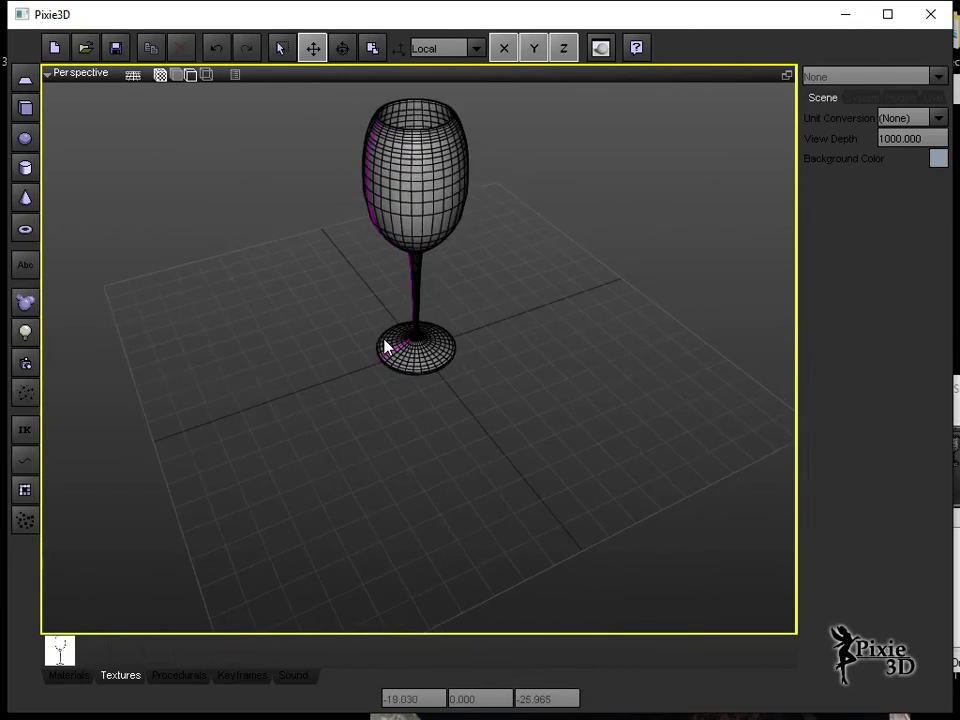
scroll(379, 345, down, 2)
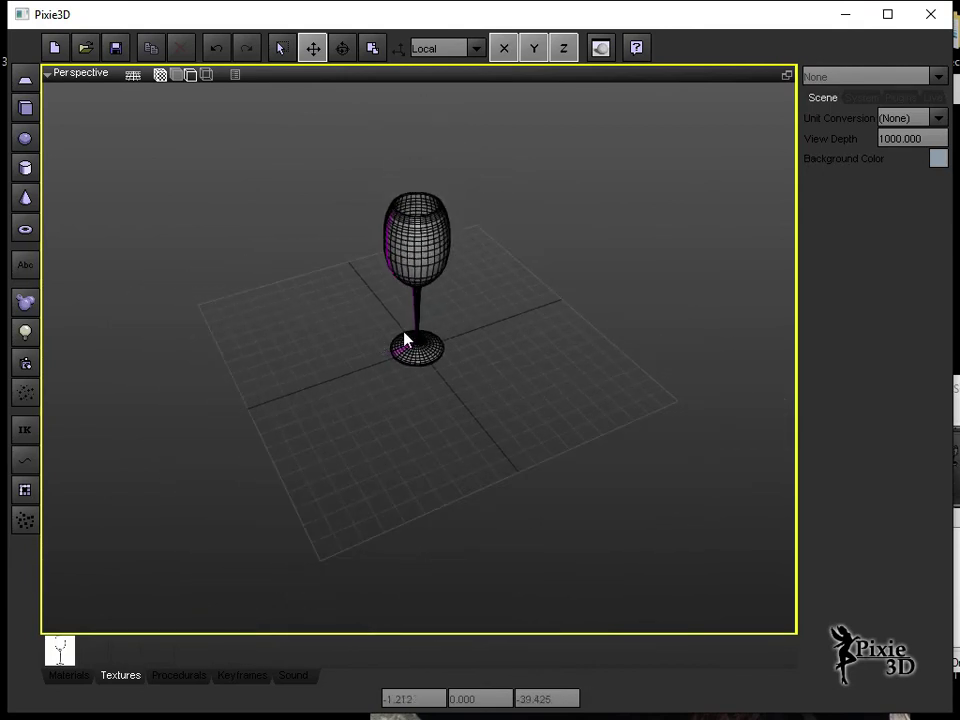
scroll(404, 340, up, 1)
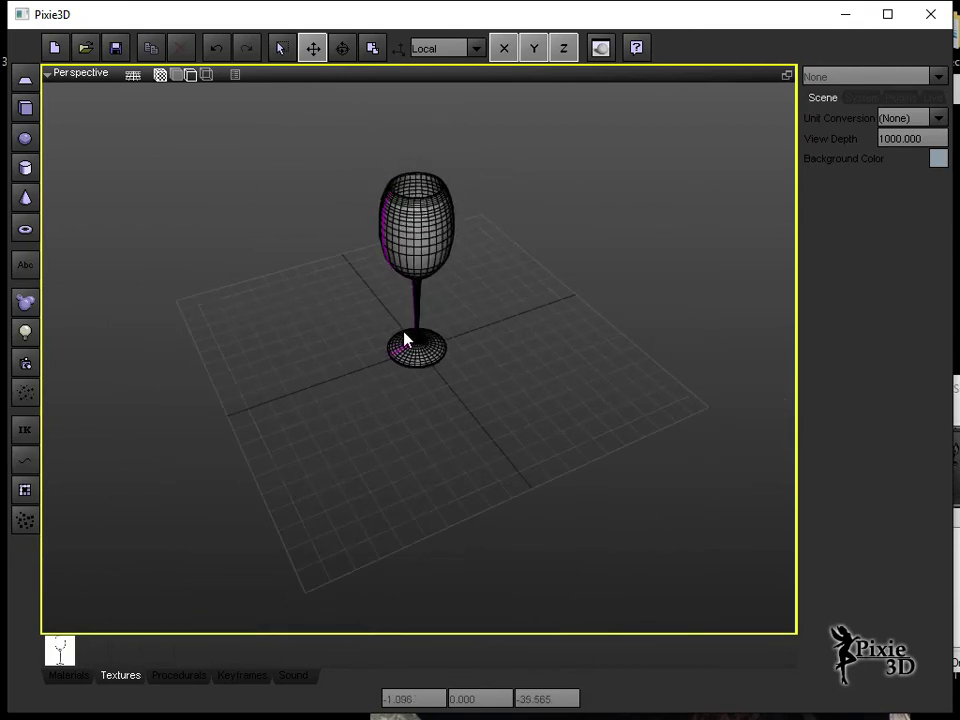
middle_drag(403, 336, 362, 334)
click(191, 75)
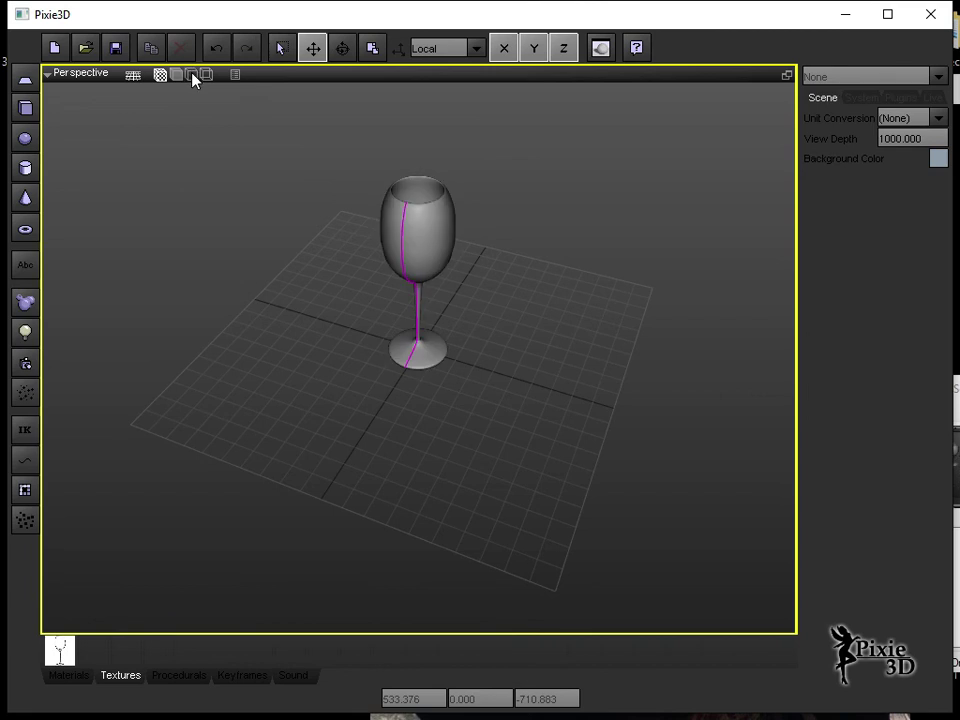
scroll(249, 296, up, 3)
middle_drag(271, 297, 281, 294)
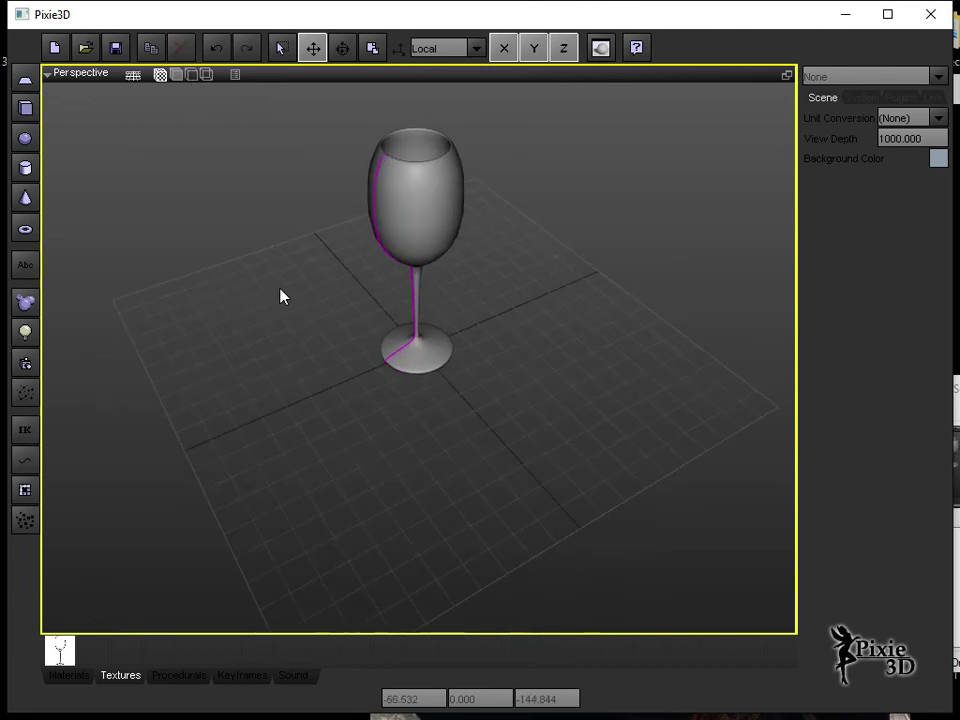